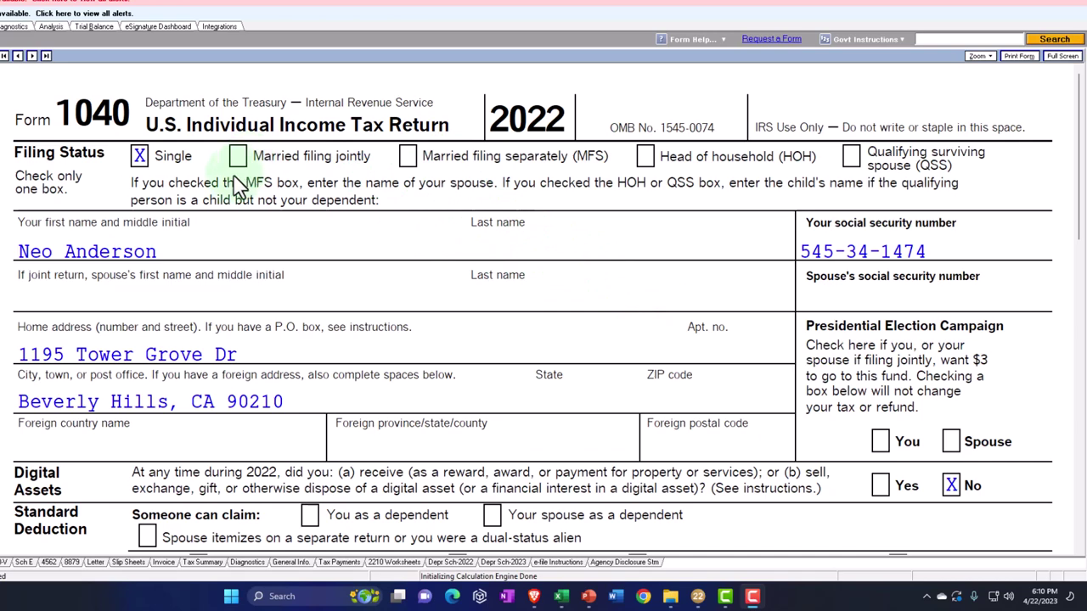
Step: Review page 1 of Form 1040 from the filing status through the income and taxable income lines
scroll(357, 301, down, 3)
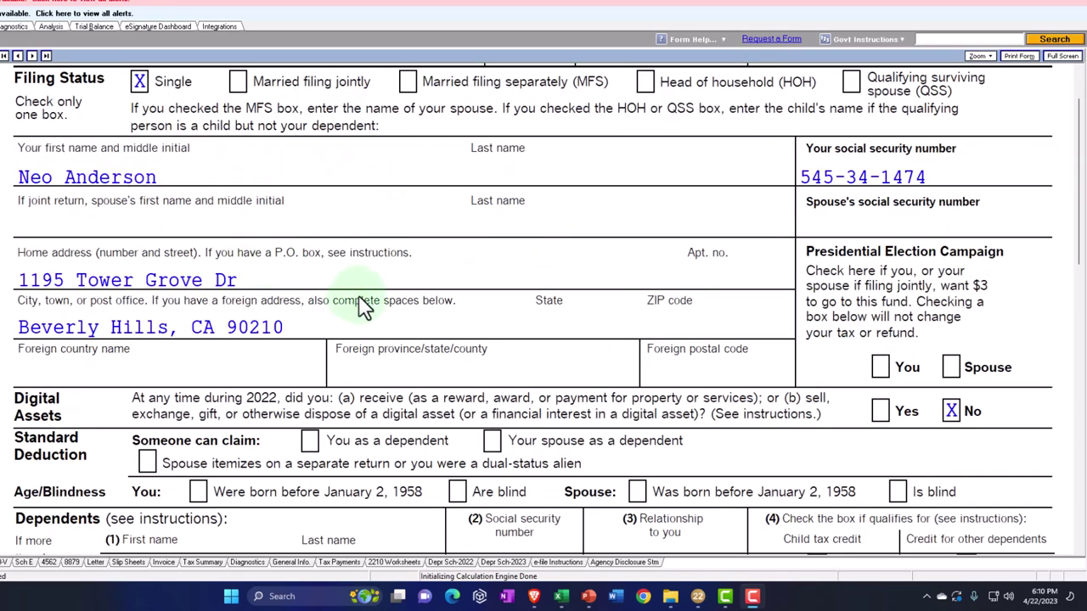
scroll(381, 308, down, 4)
scroll(381, 321, down, 5)
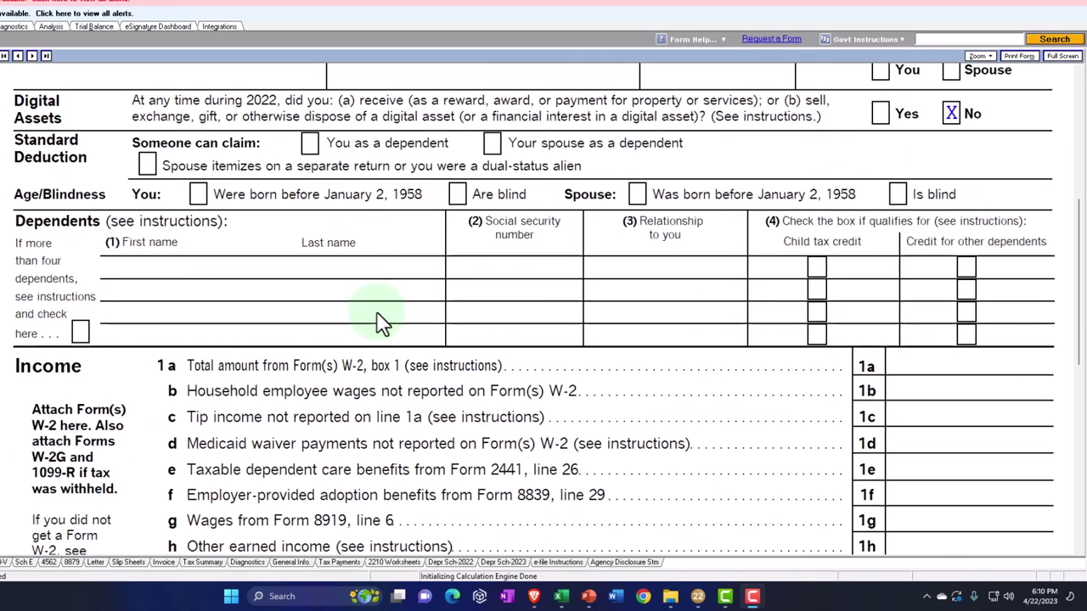
scroll(381, 321, down, 10)
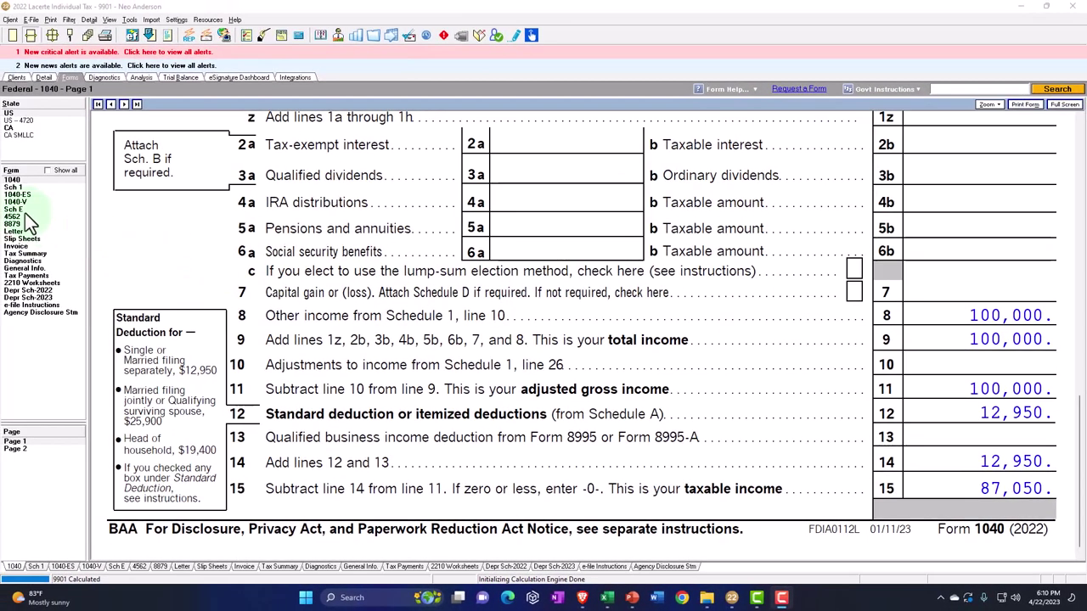
Step: Open Schedule E and review the rental property's details, rents received, expenses and net rental income lines
click(23, 209)
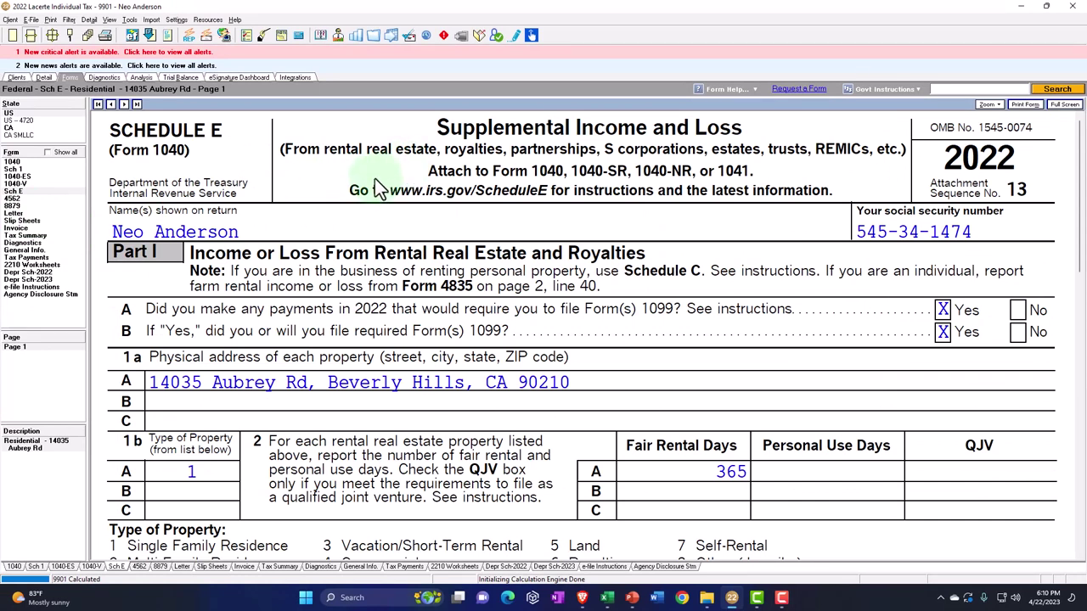
scroll(429, 312, down, 3)
scroll(433, 314, down, 1)
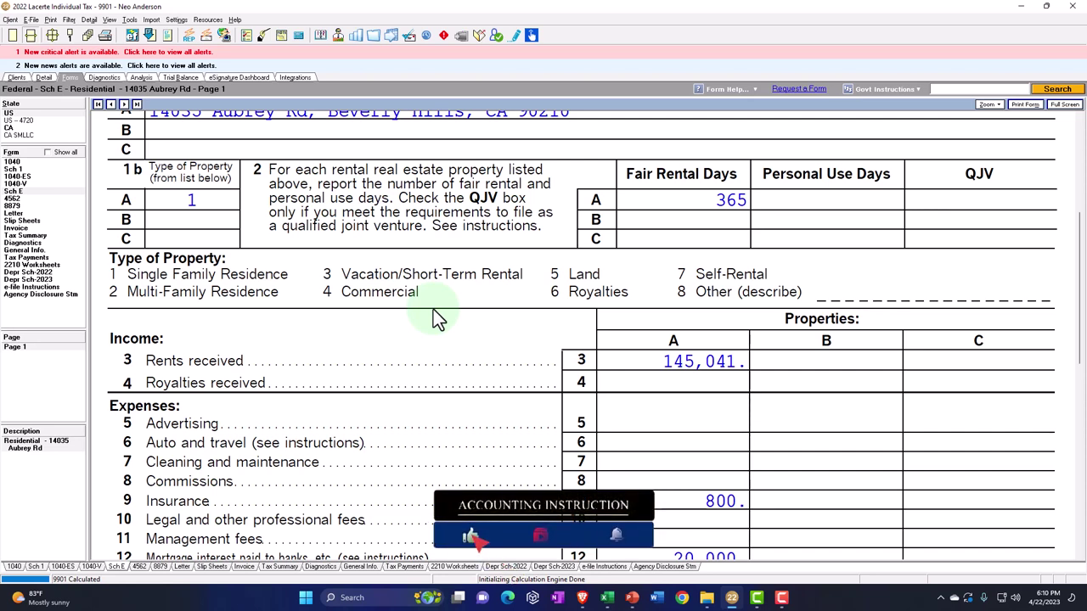
scroll(433, 309, down, 2)
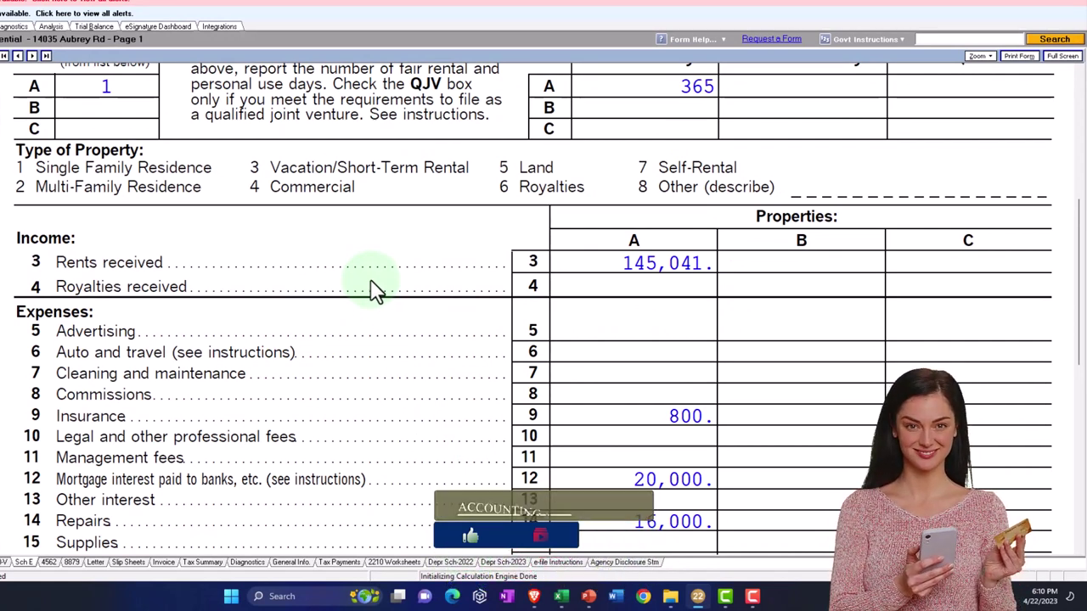
scroll(374, 289, down, 5)
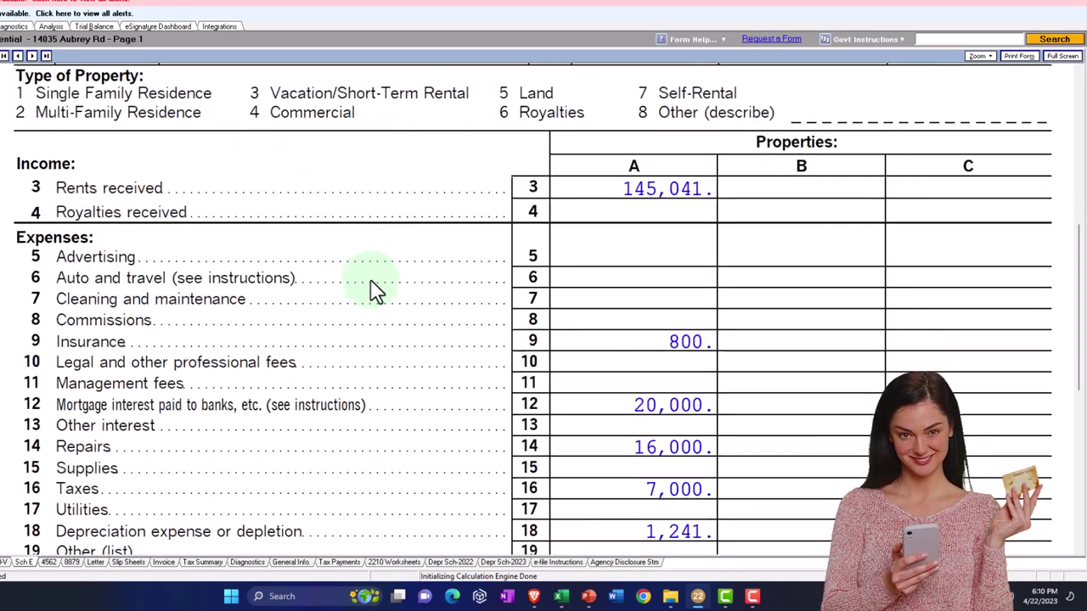
scroll(373, 288, down, 5)
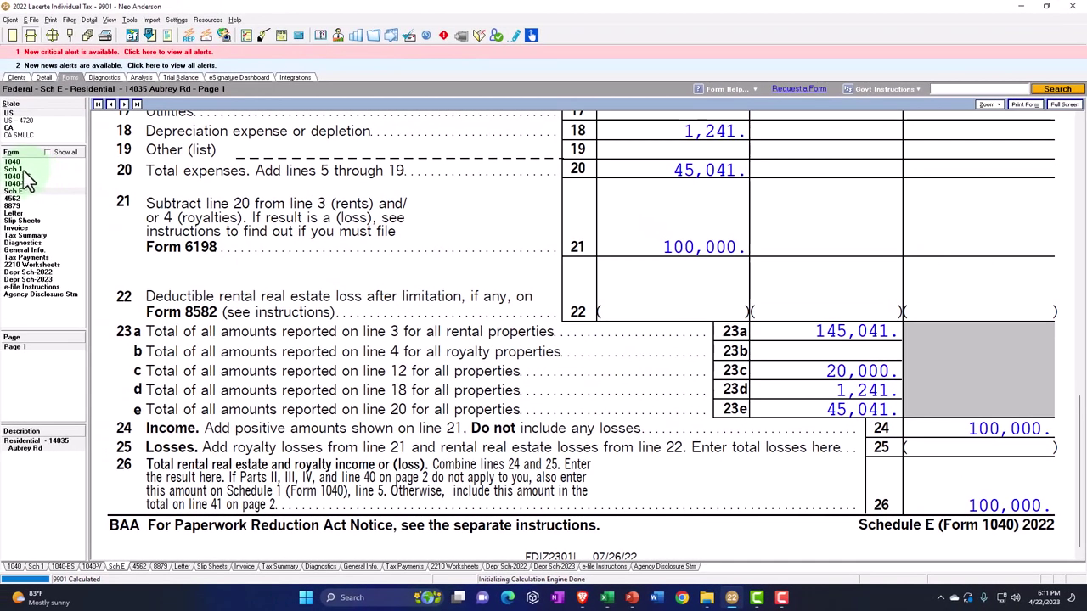
Step: Trace the rental income through Schedule 1 to the income section on page 1 of Form 1040
click(24, 170)
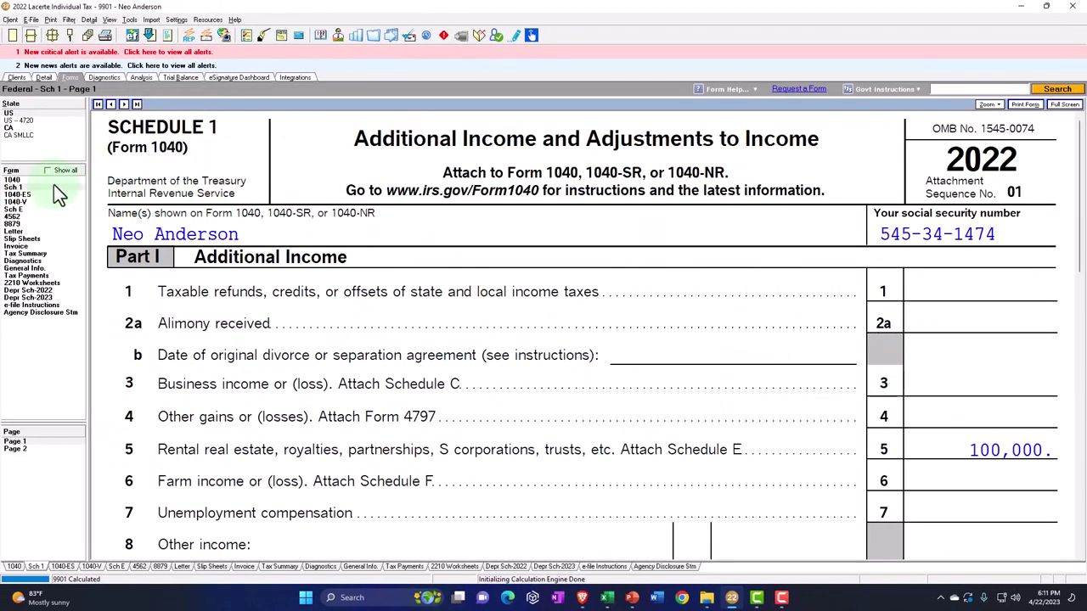
click(30, 181)
scroll(625, 344, down, 5)
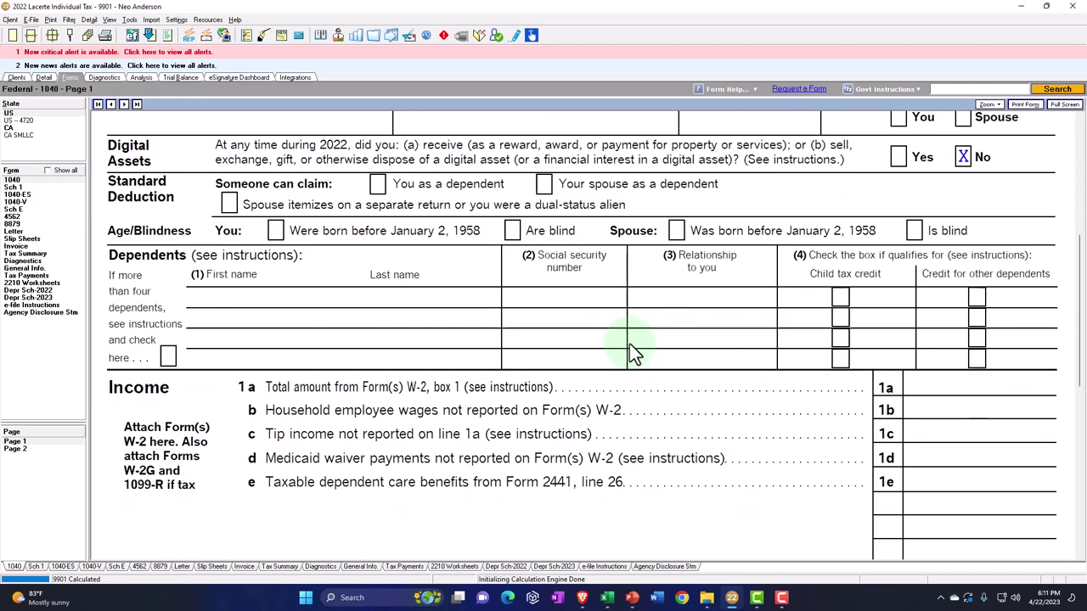
scroll(629, 343, down, 6)
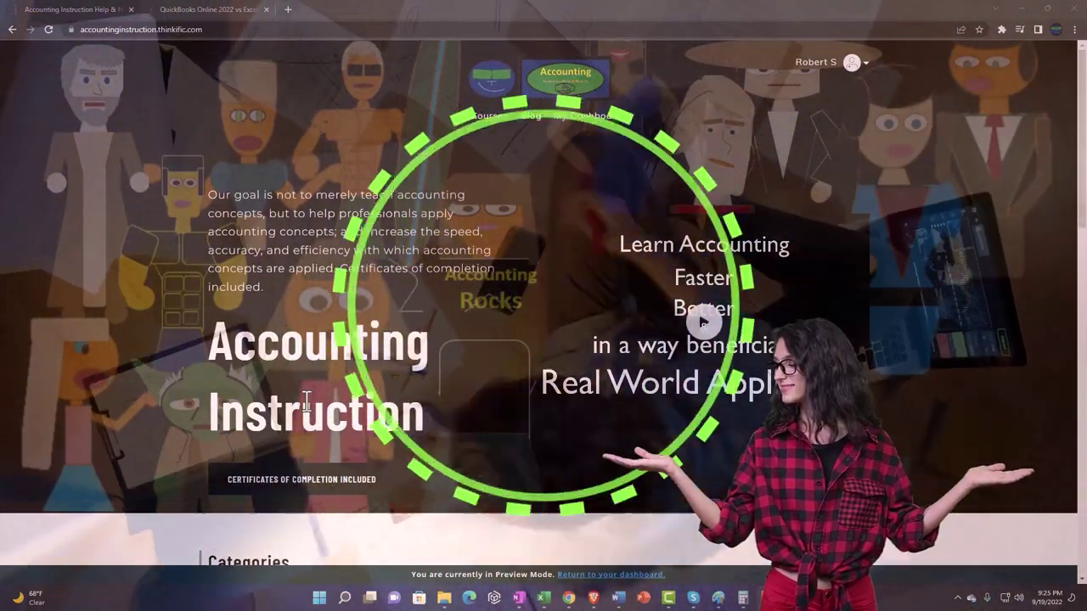
Step: Switch to the Accounting Instruction website and browse its course categories and the QuickBooks Online 2022 lesson sections
scroll(146, 466, down, 7)
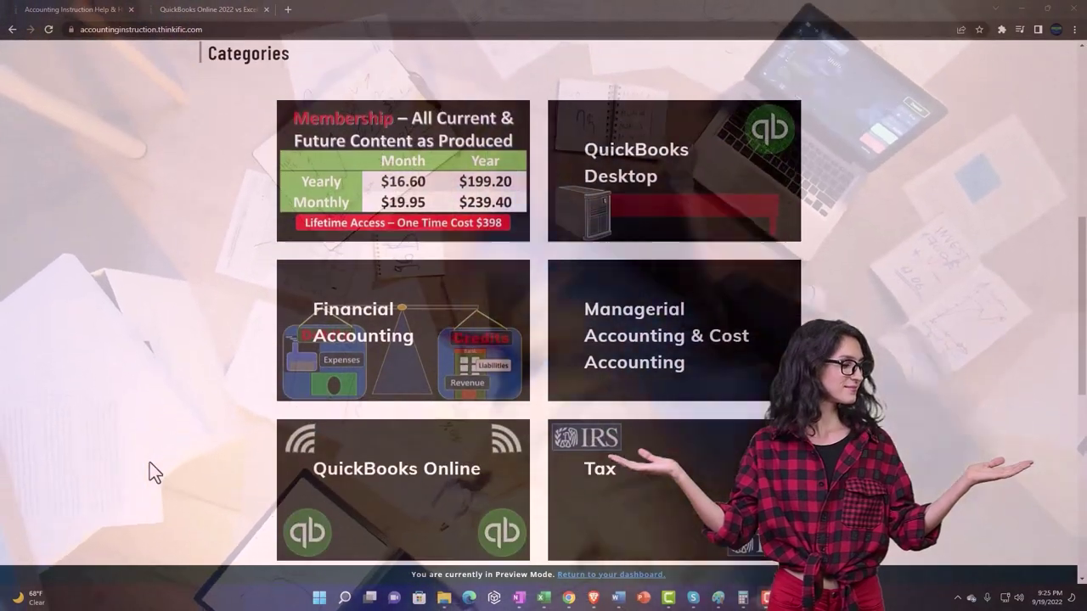
scroll(150, 463, down, 5)
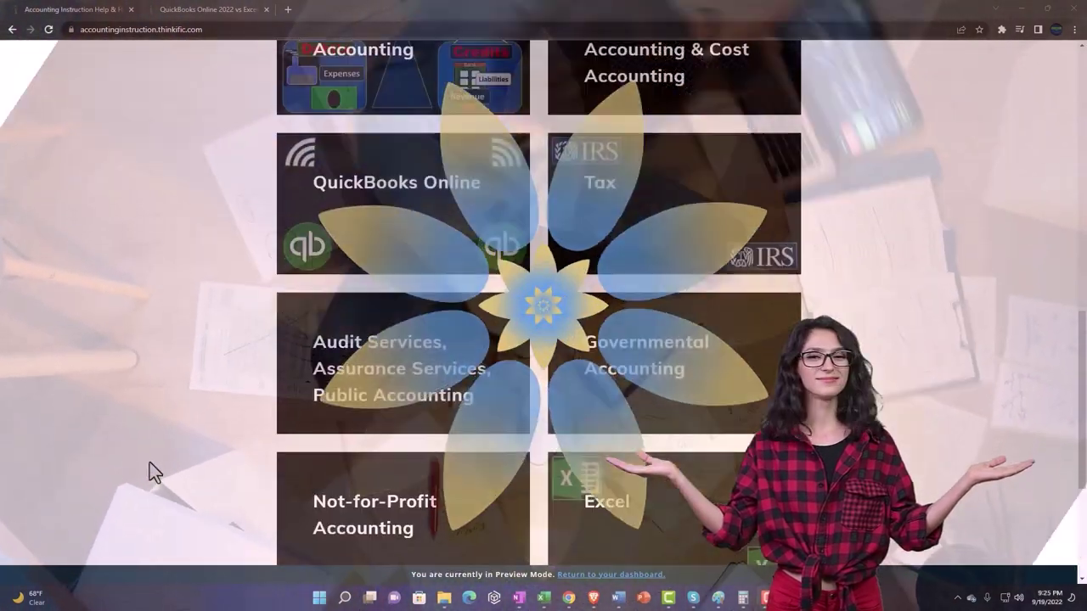
scroll(149, 462, down, 1)
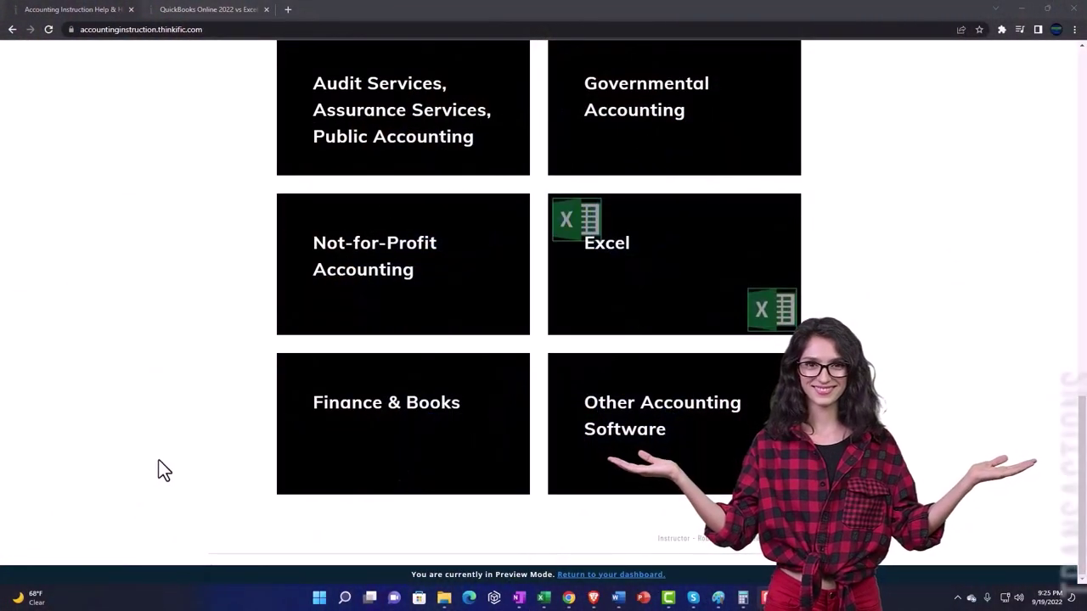
click(195, 9)
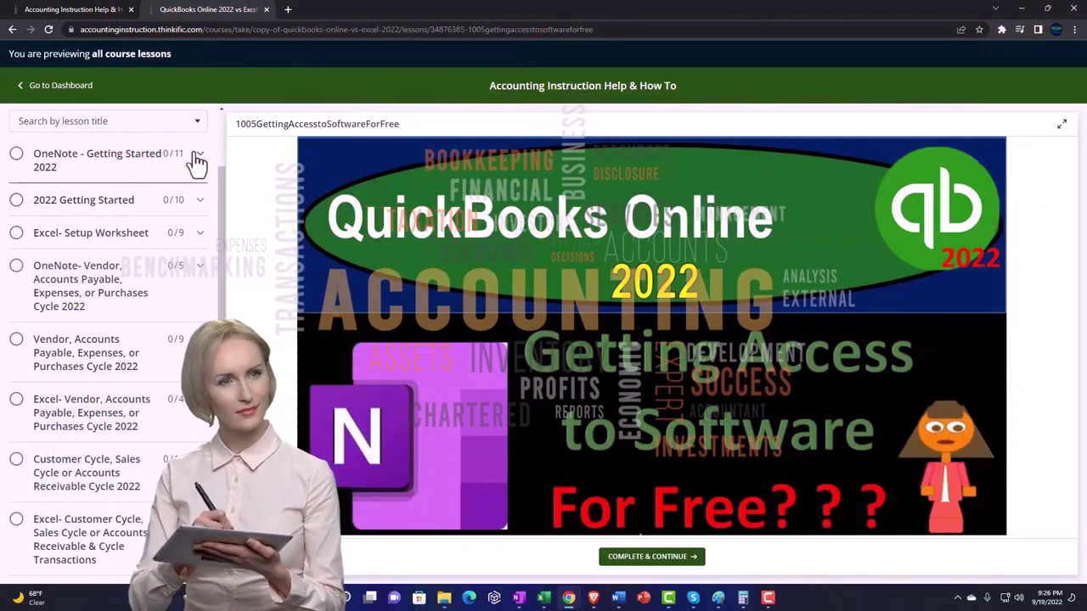
click(196, 157)
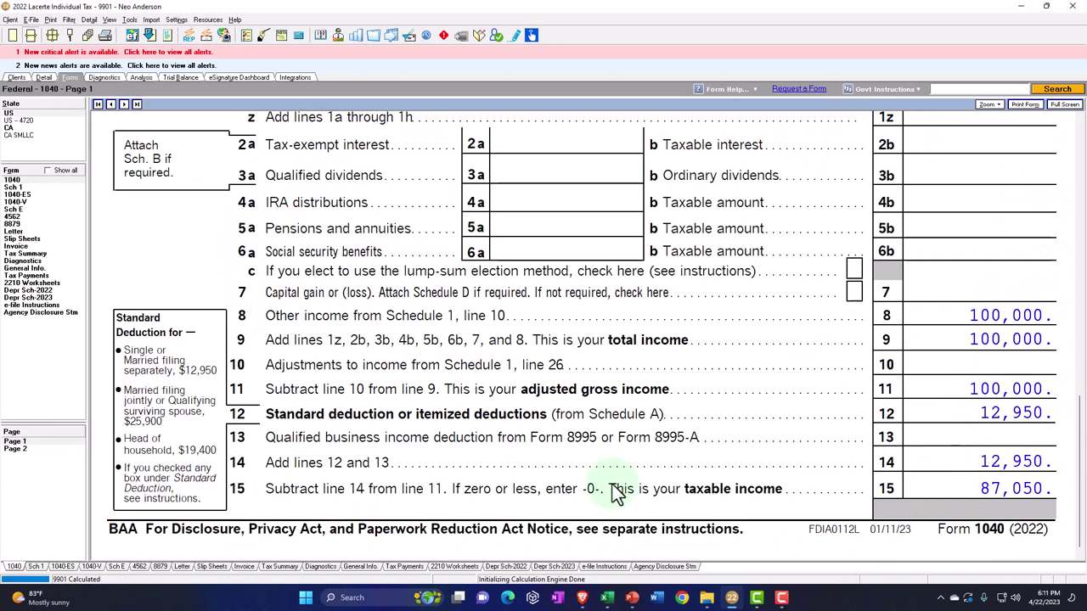
Step: Return to the tax return, check the tax lines on Form 1040 page 2, and examine Schedule E's property details, rents, expenses and totals
click(23, 450)
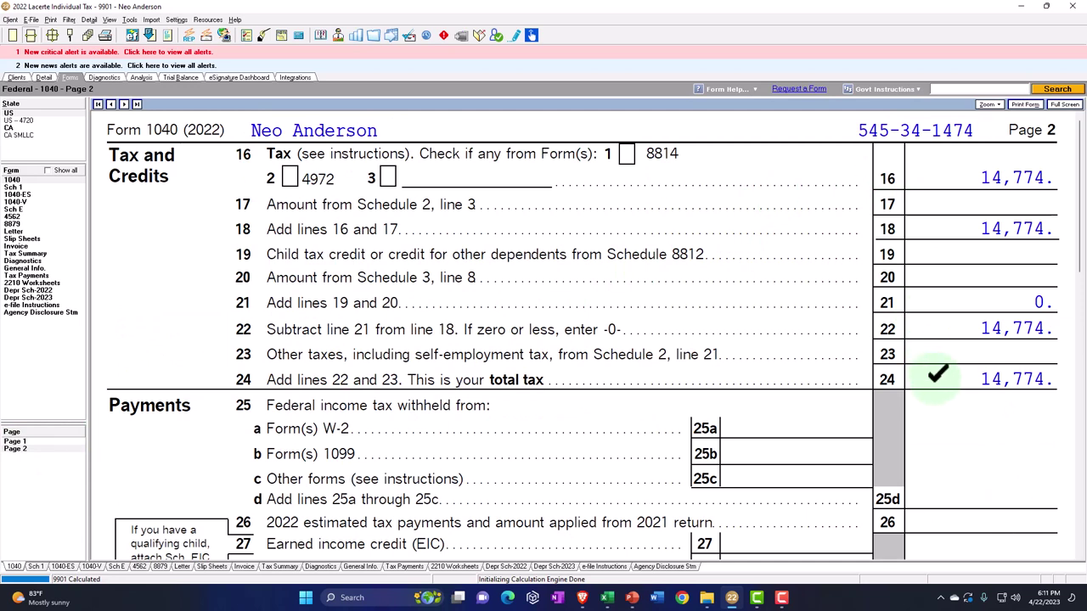
click(13, 210)
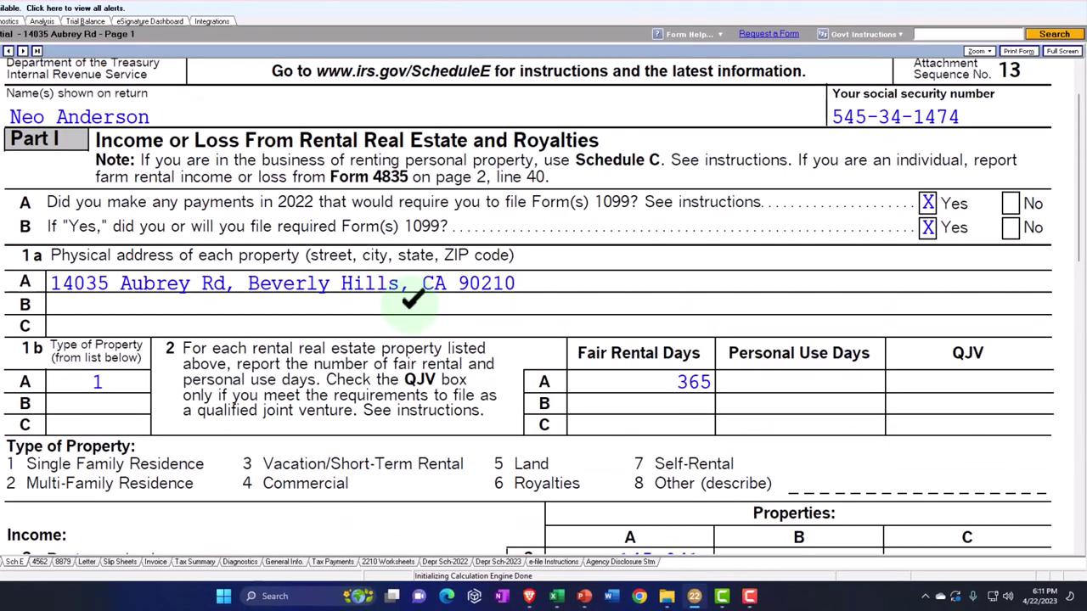
scroll(413, 297, up, 2)
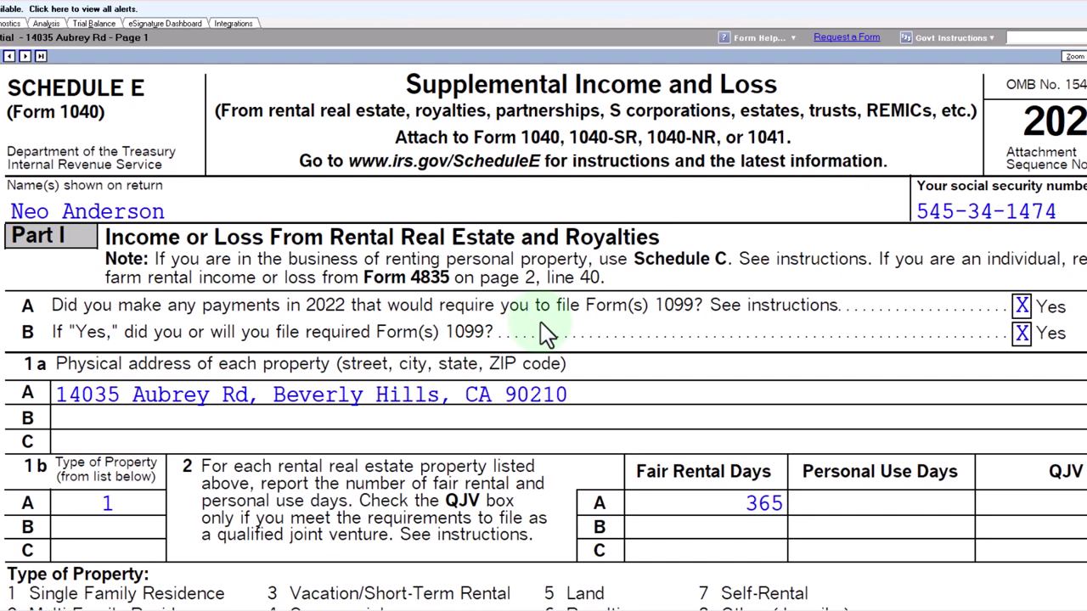
scroll(546, 333, down, 10)
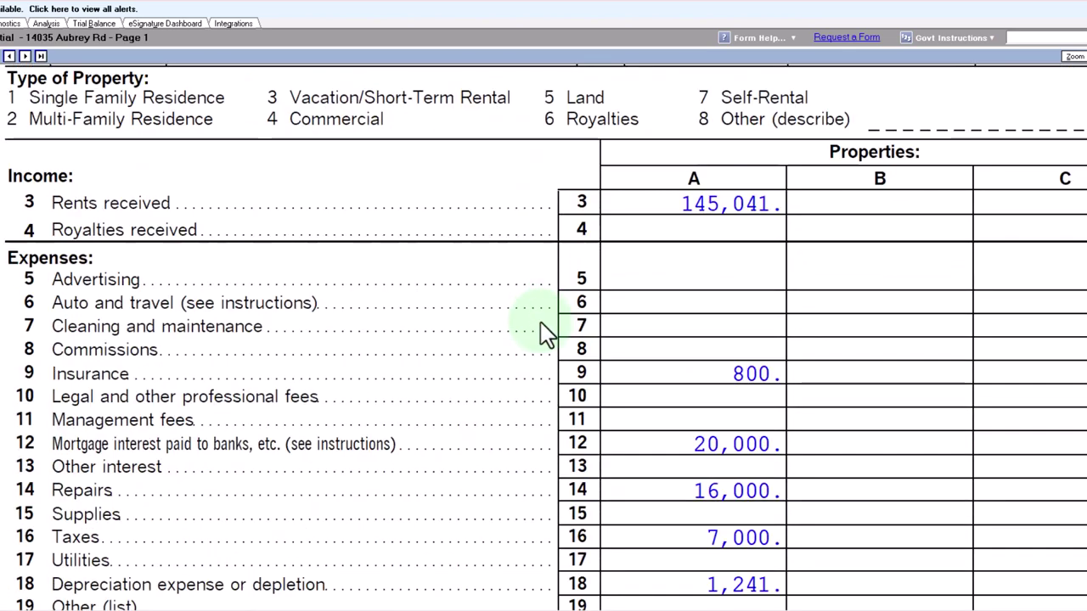
scroll(546, 333, down, 10)
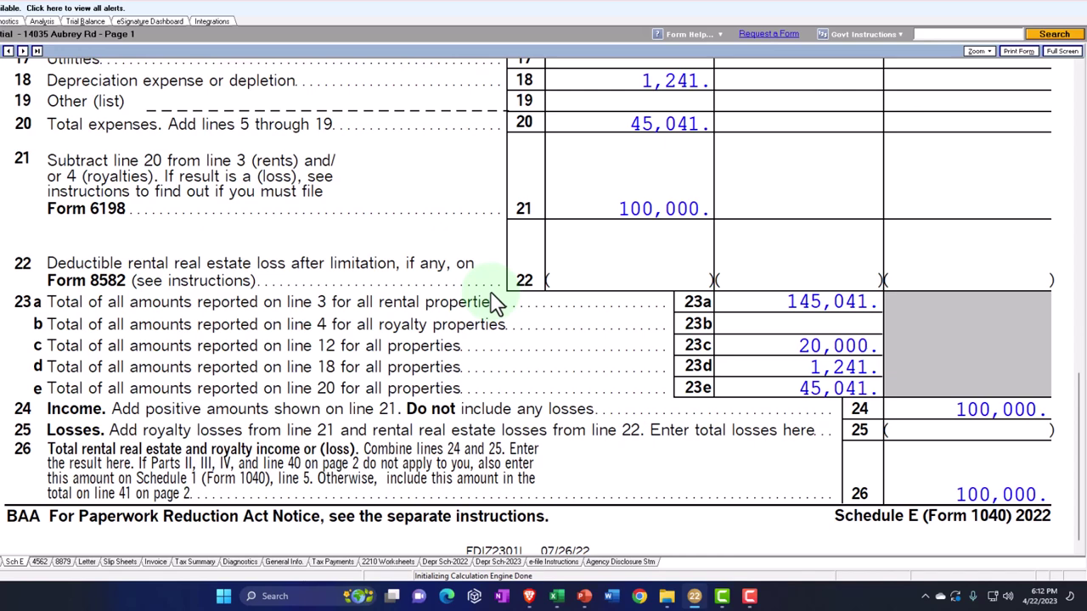
click(490, 282)
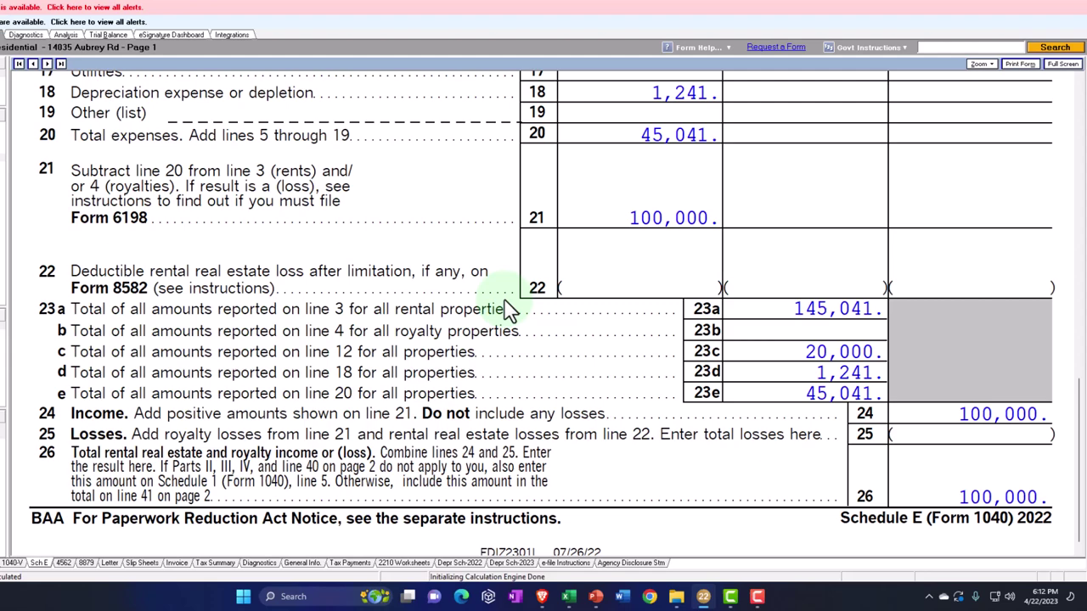
click(507, 310)
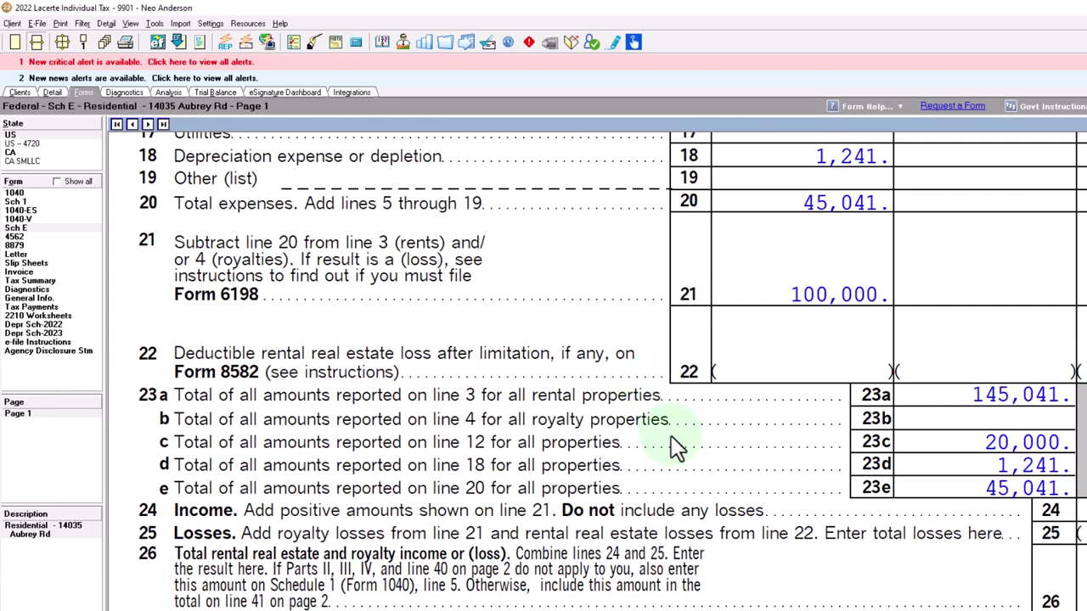
scroll(675, 445, up, 10)
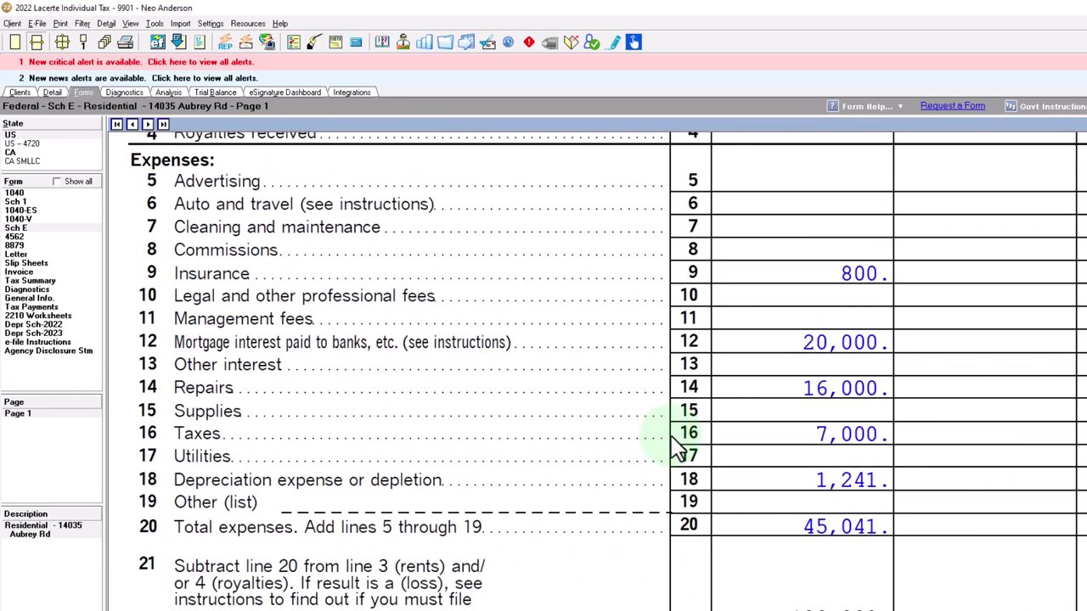
scroll(675, 446, up, 4)
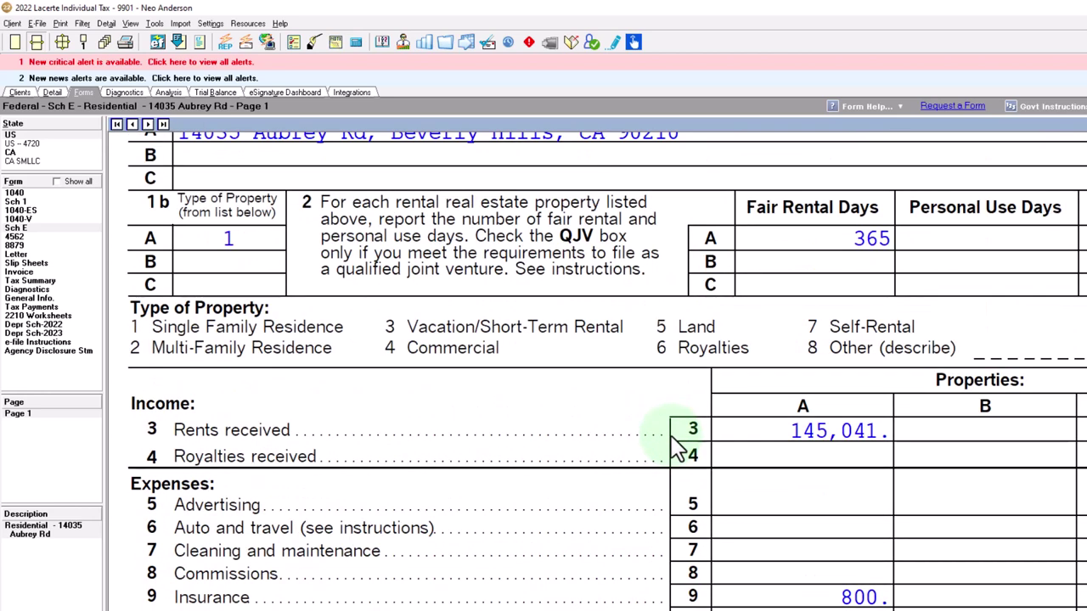
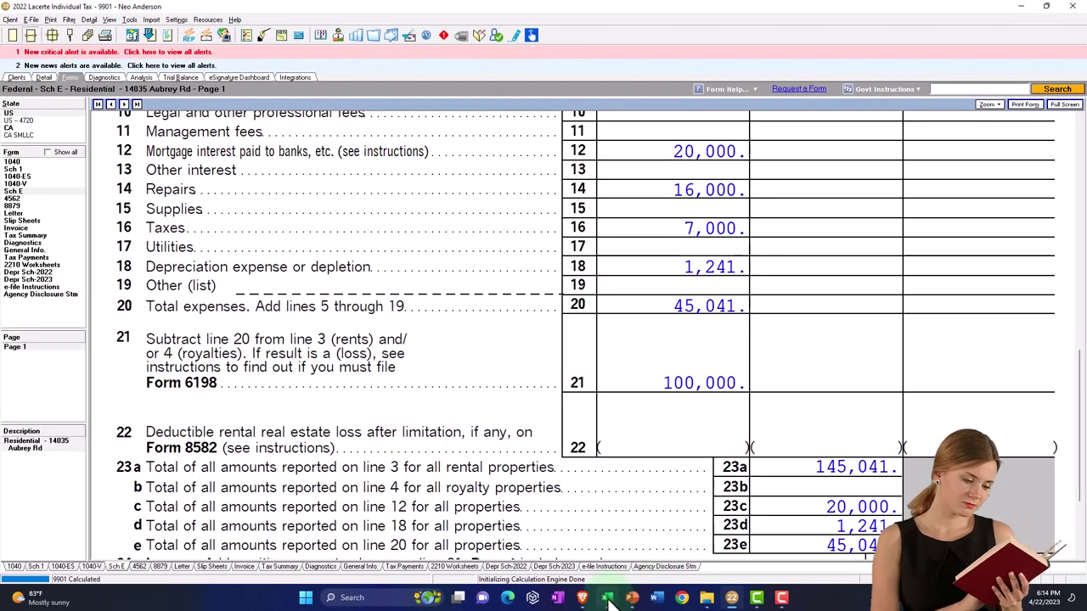
Step: Switch to the Excel worksheet and go through the rental figures in column B from income down to net income
click(550, 596)
click(383, 386)
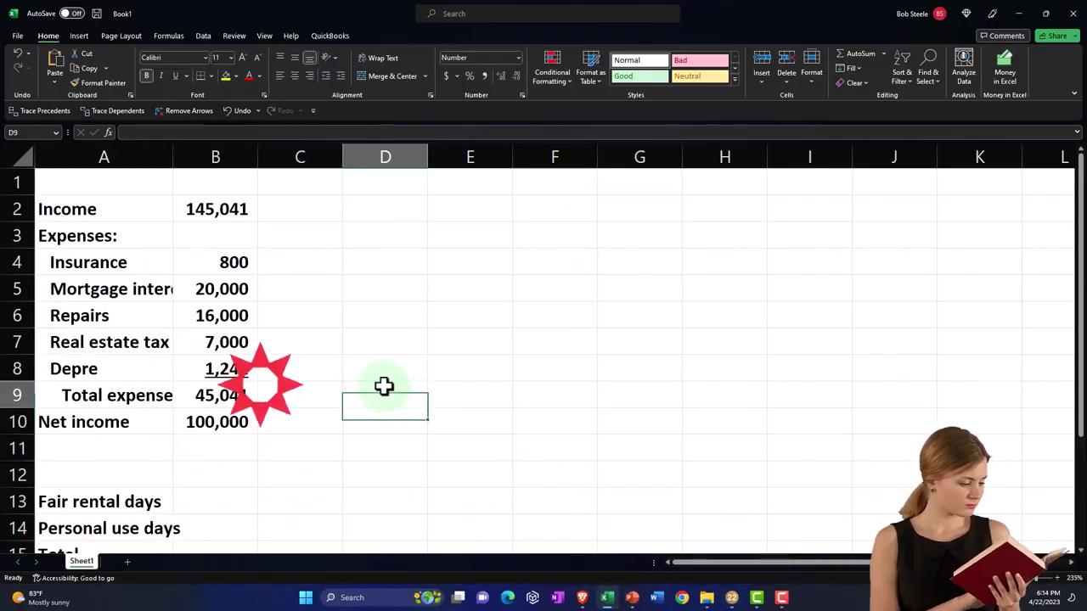
click(222, 213)
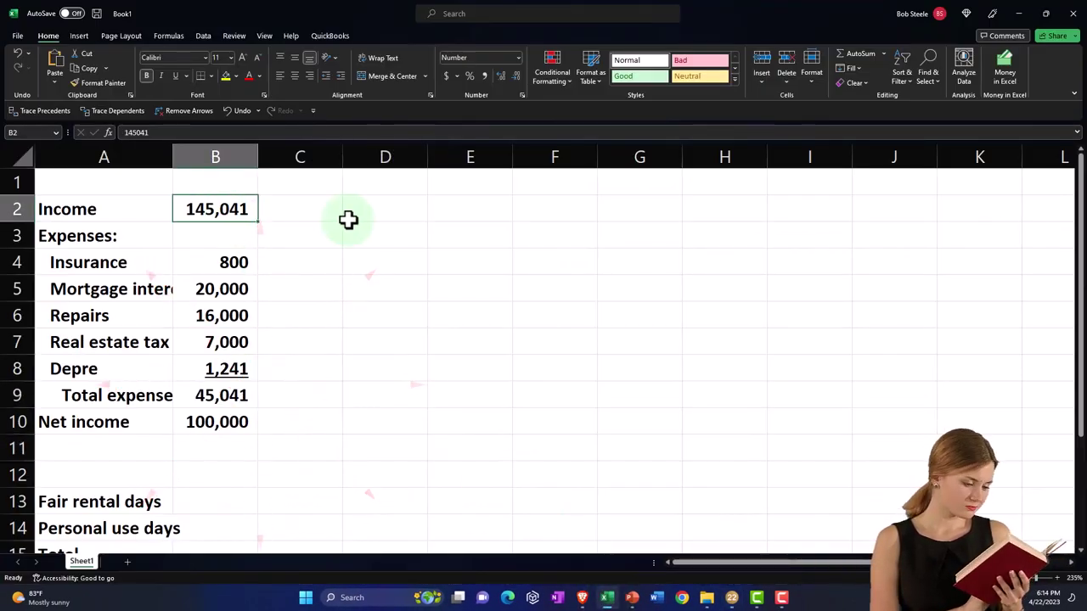
key(Down)
key(Down)
key(Down)
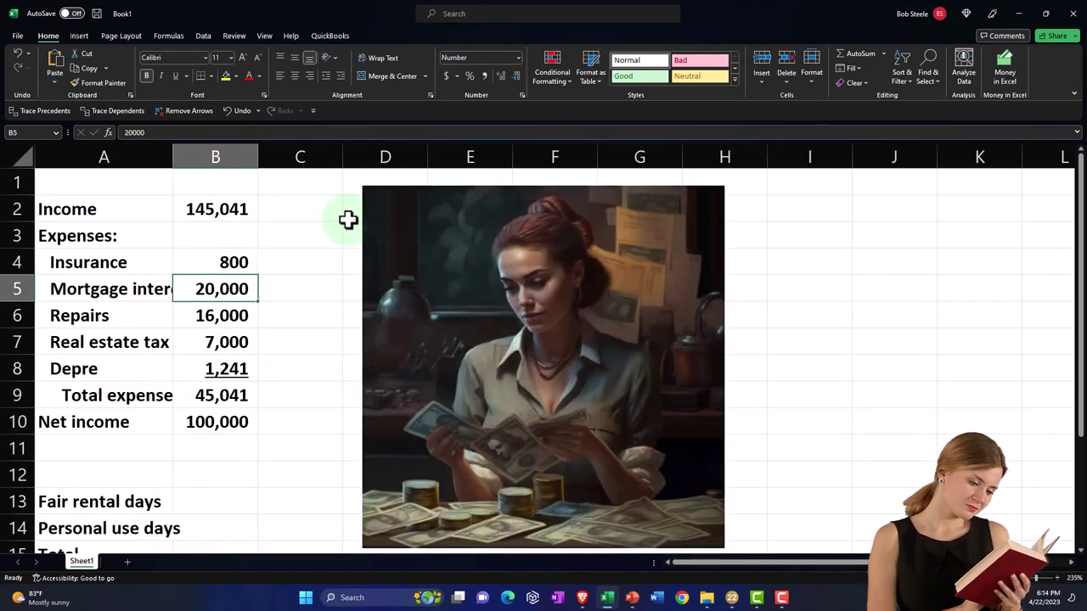
key(Down)
key(Down)
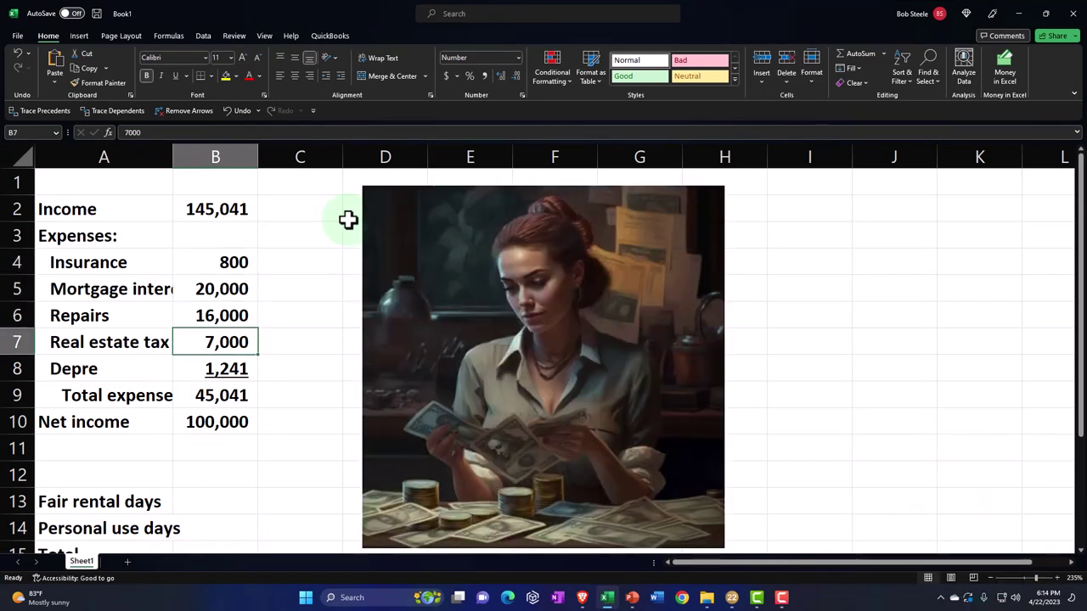
key(Down)
key(Down)
key(Down)
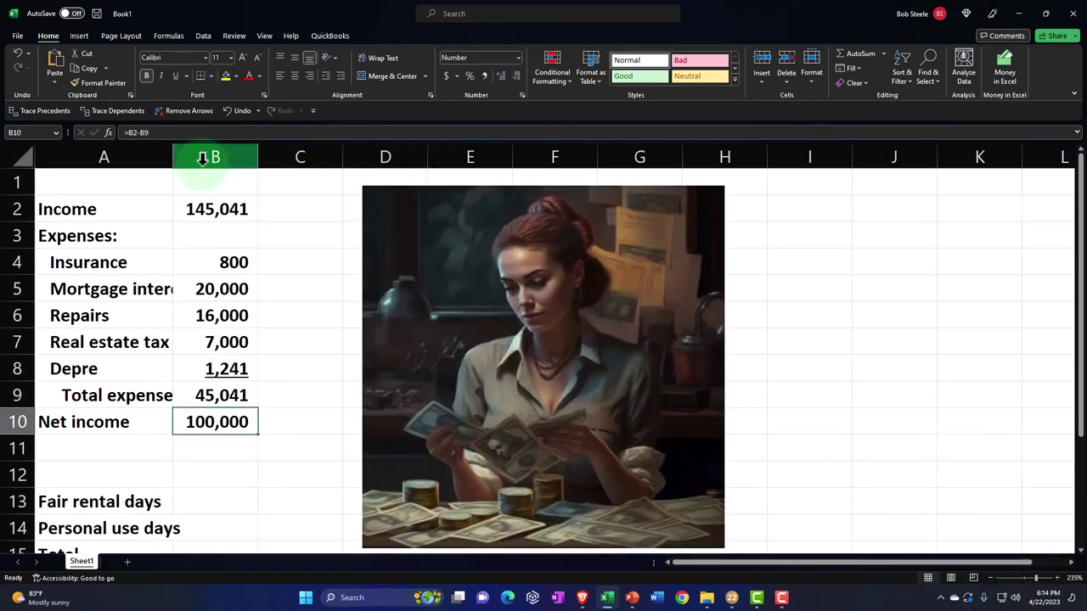
Step: Widen column A to fit the full expense labels and select the Depre row, cells A8:B8
drag(173, 157, 209, 157)
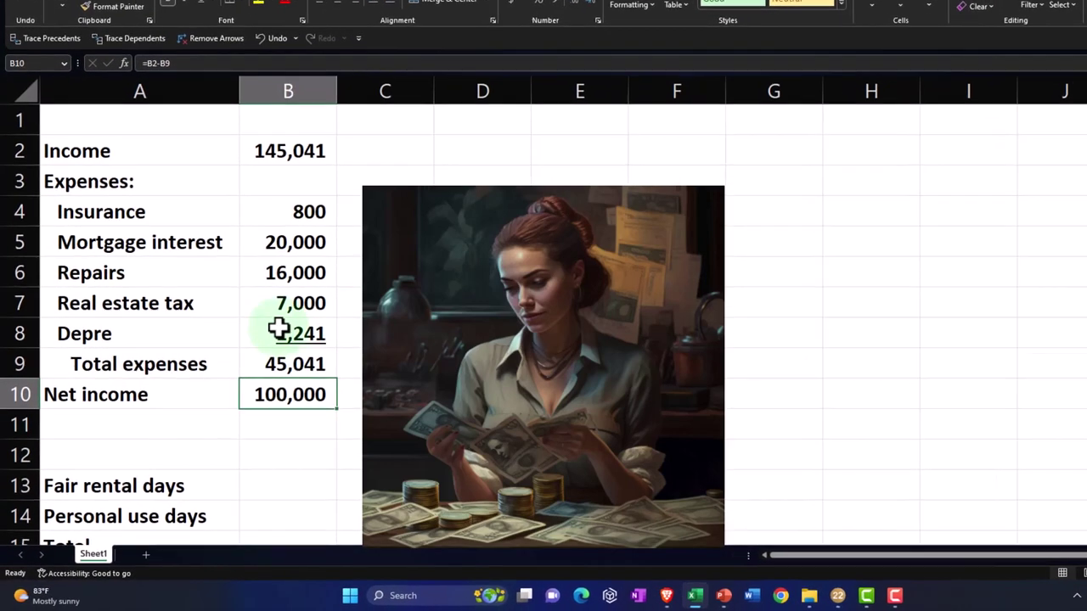
drag(206, 323, 259, 316)
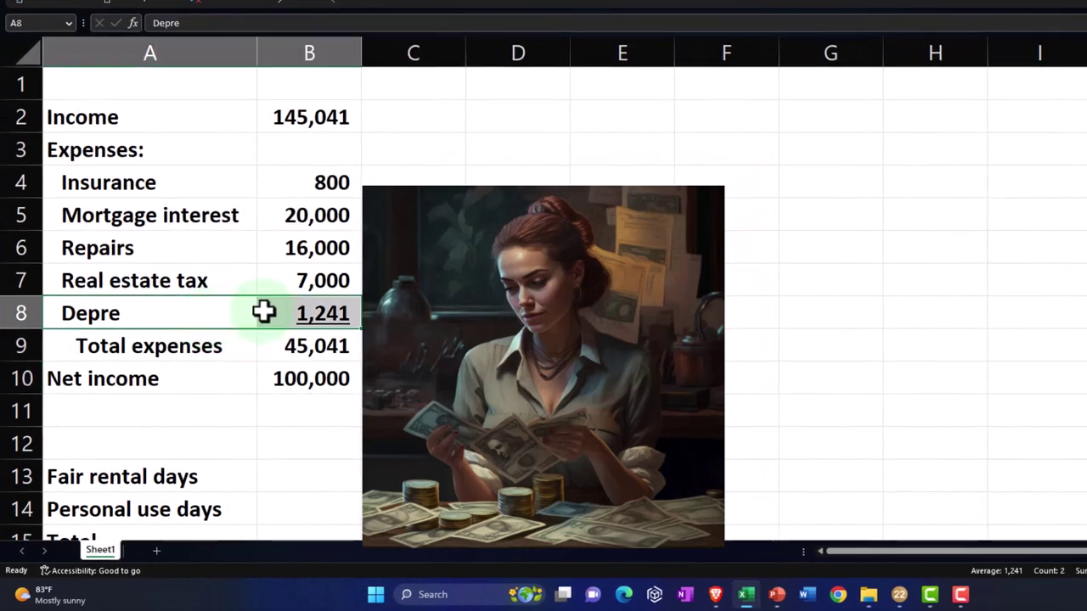
drag(264, 312, 262, 311)
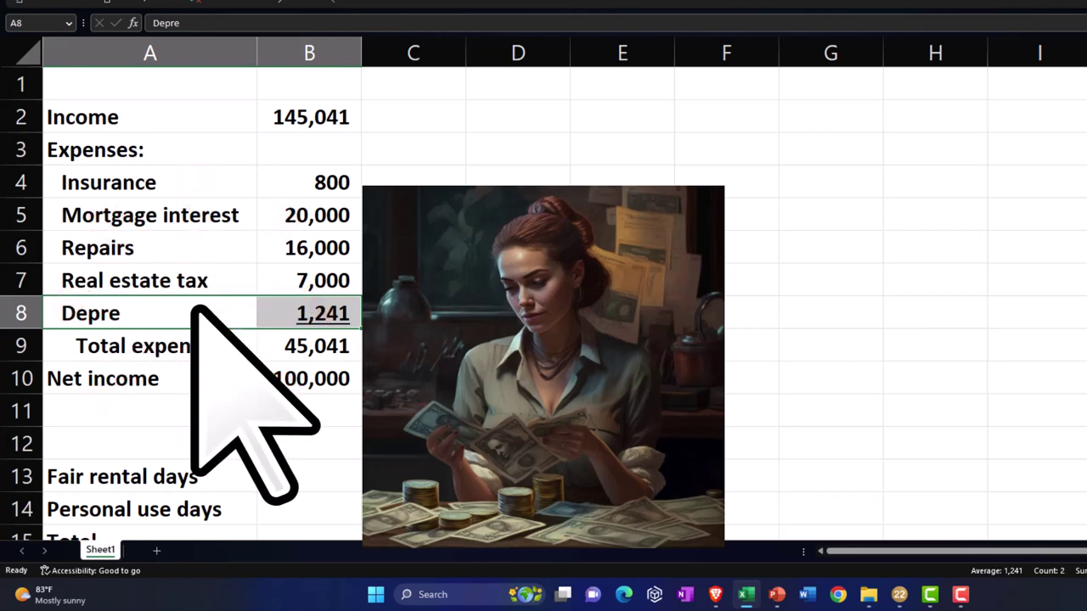
Step: Enter 100 for the fair rental days in B13 and 30 for the personal use days in B14
click(518, 411)
scroll(300, 379, down, 1)
click(301, 379)
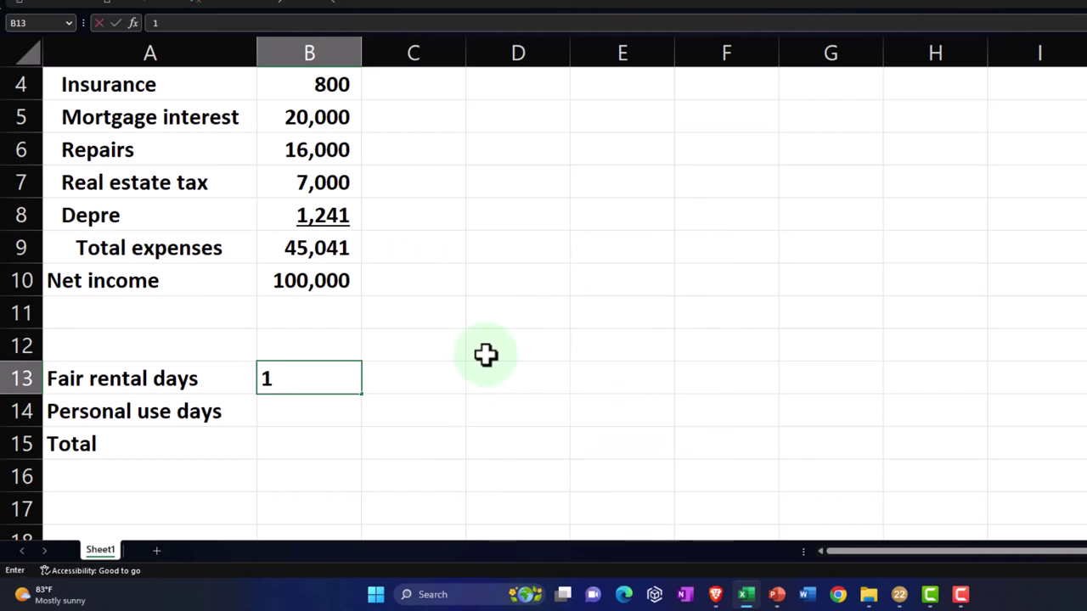
key(Return)
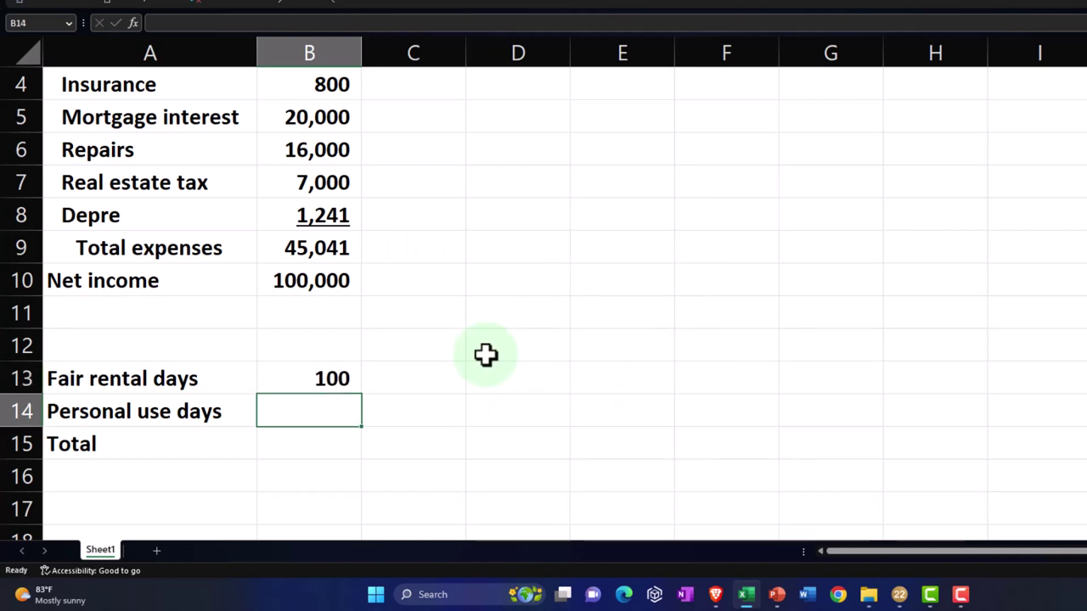
text(30)
key(Return)
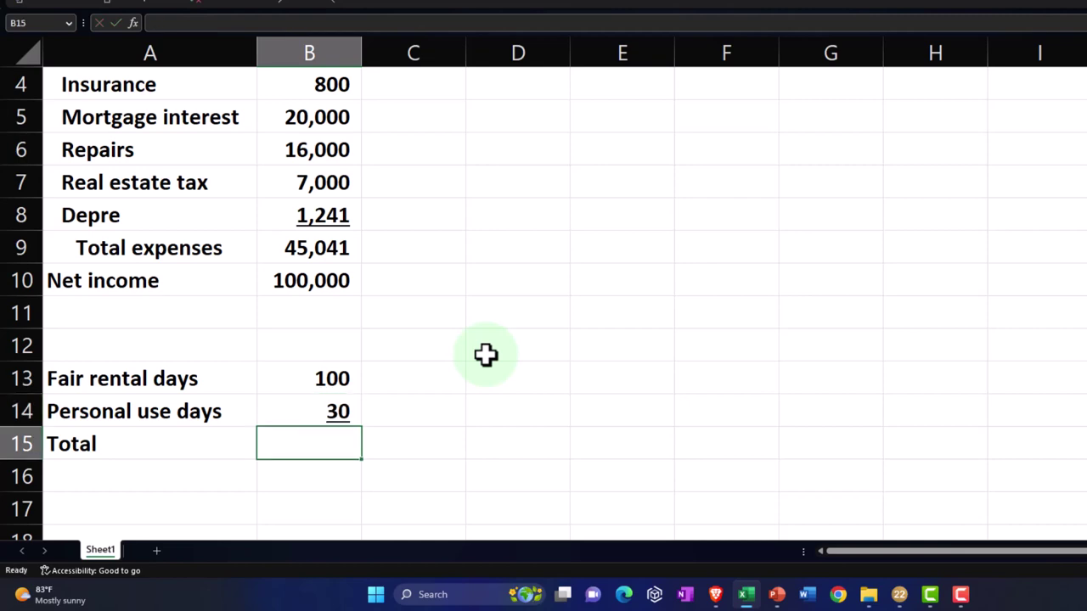
Step: Total the fair rental and personal use days, B13:B14, with a SUM formula in B15
text(=sum()
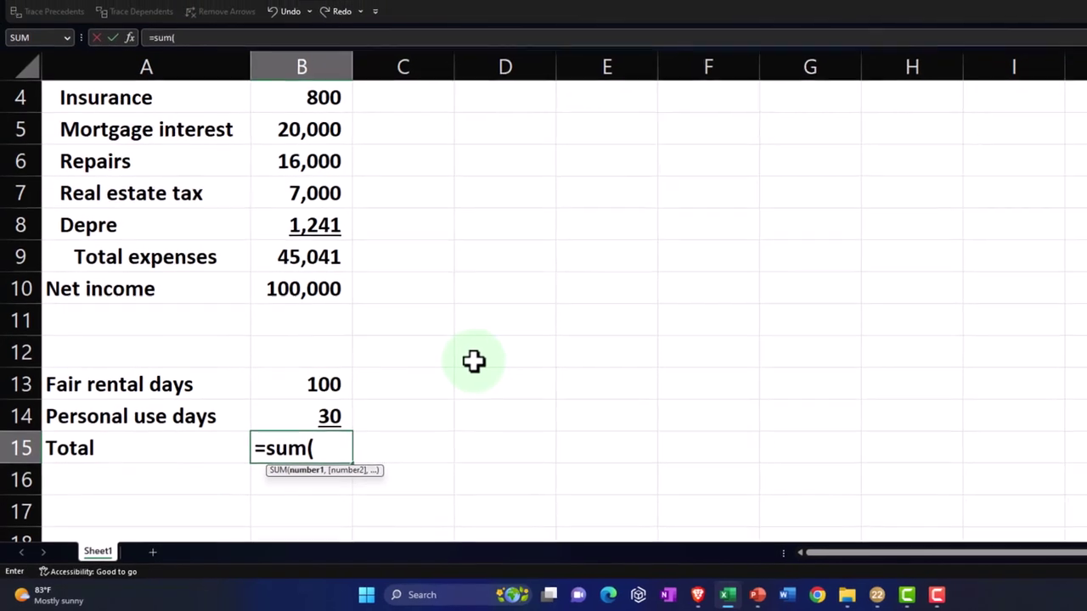
key(Up)
key(shift+Up)
key(Return)
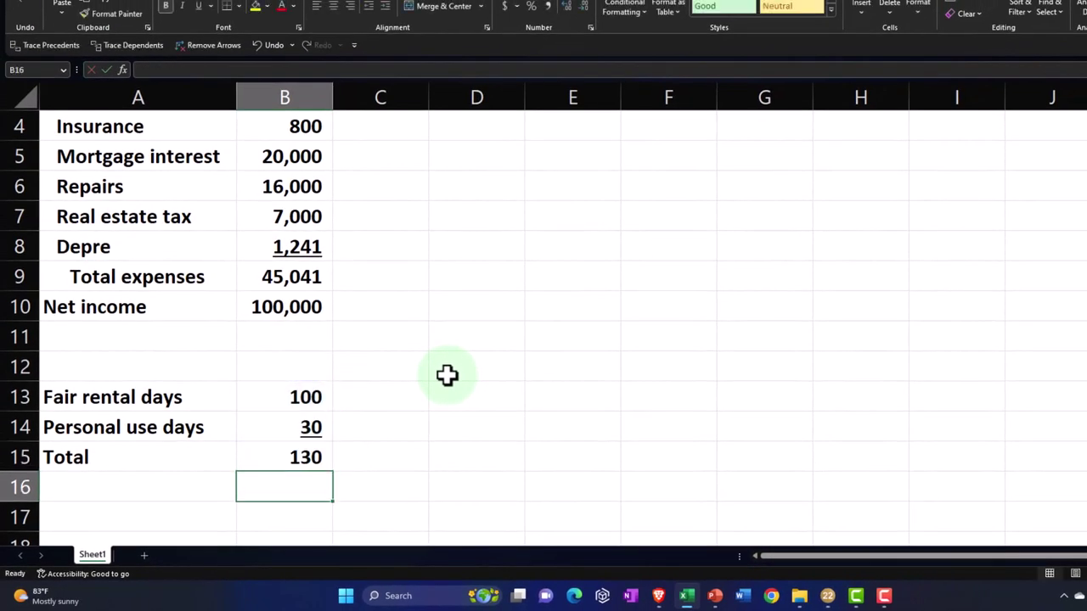
Step: Add the label "Days in year" in A17 with the value 365 in B17
key(Down)
key(Left)
text(Day)
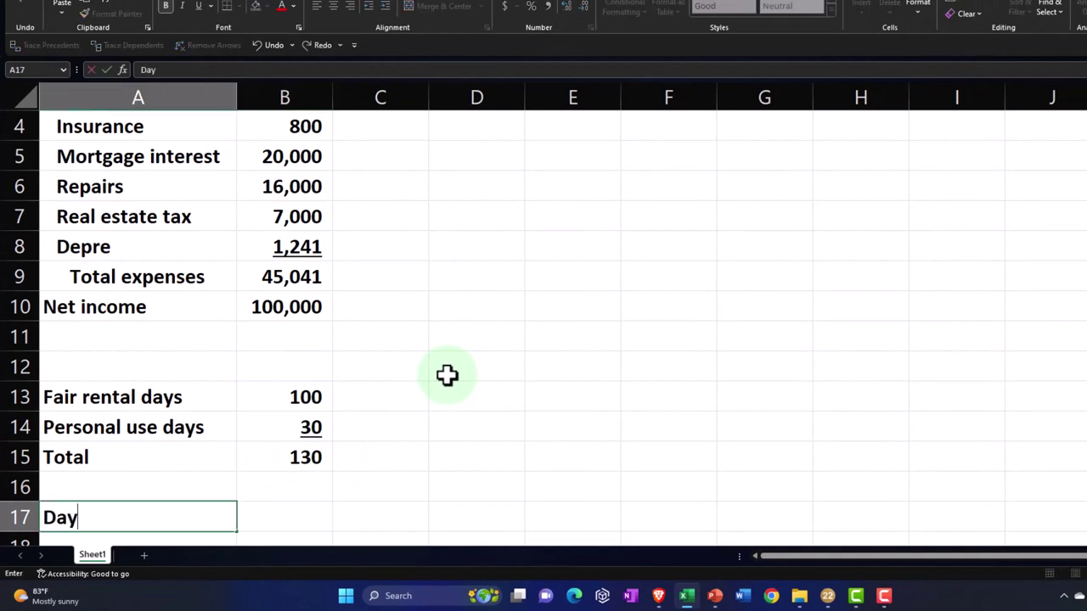
text(s in year)
key(Tab)
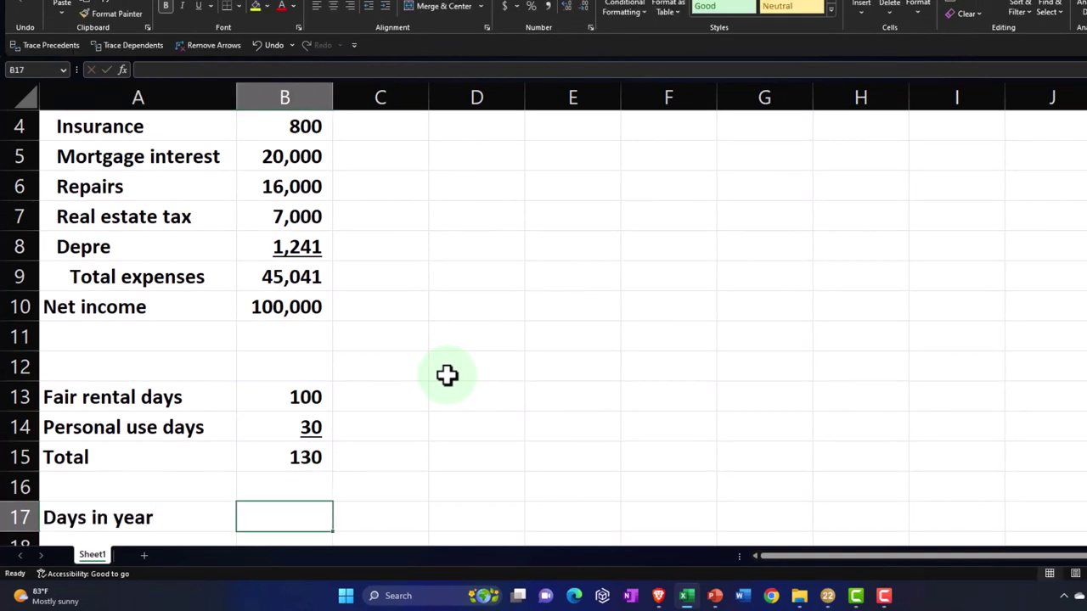
text(365)
key(Return)
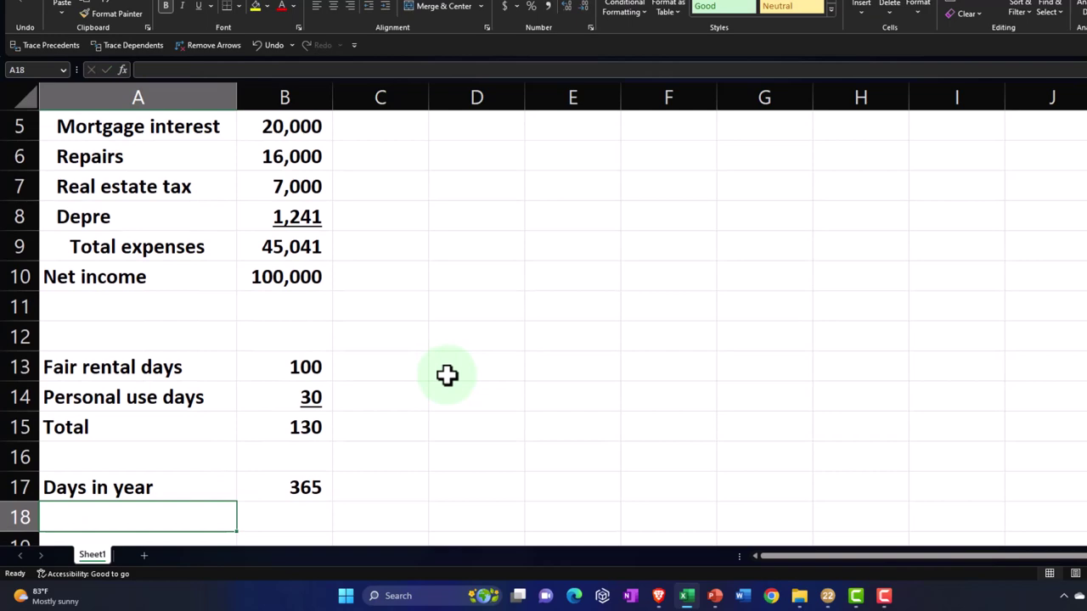
Step: Calculate the fair rental share of total days in C13 with the formula =B13/B15
key(Up)
key(Up)
key(Up)
key(Up)
key(Up)
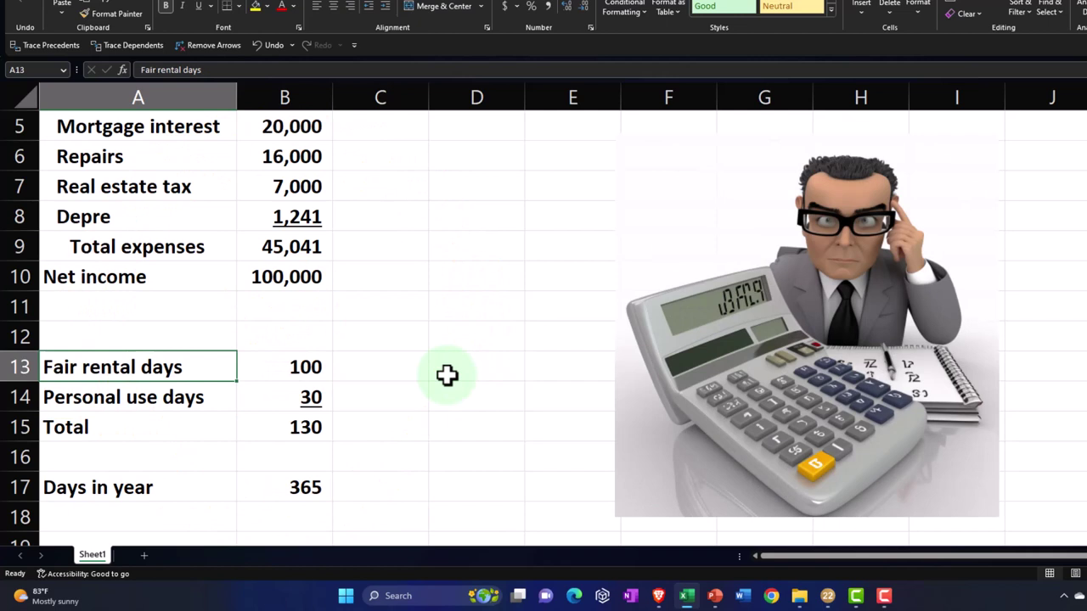
key(Right)
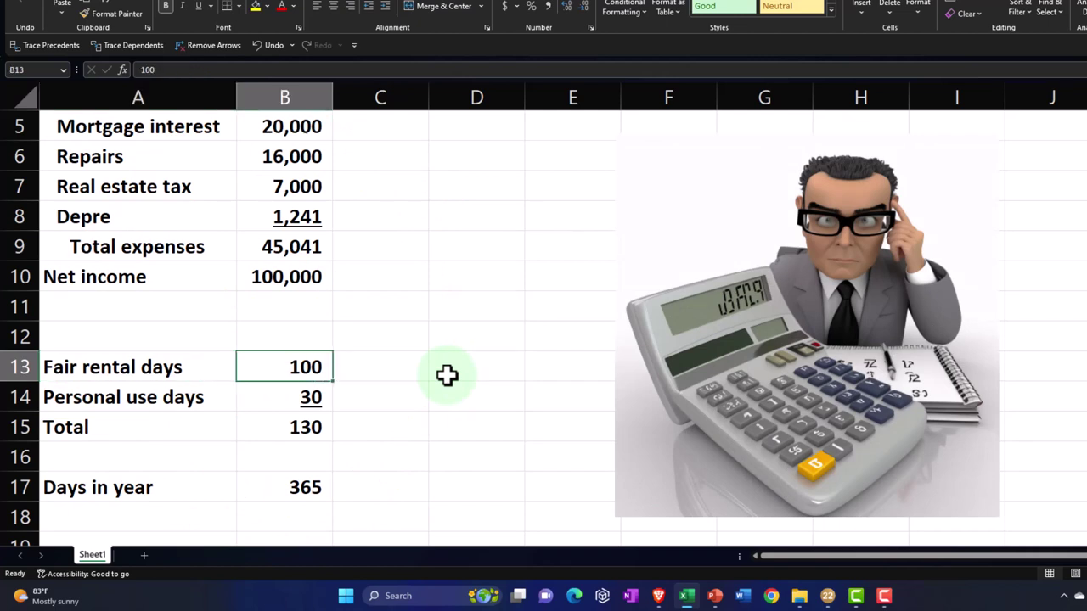
key(Down)
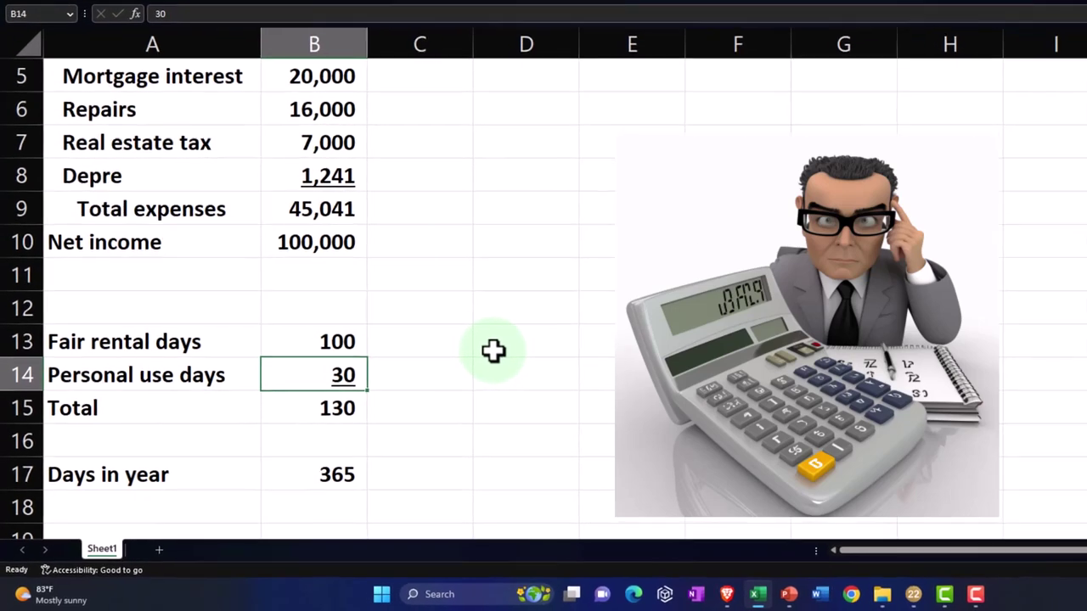
key(Right)
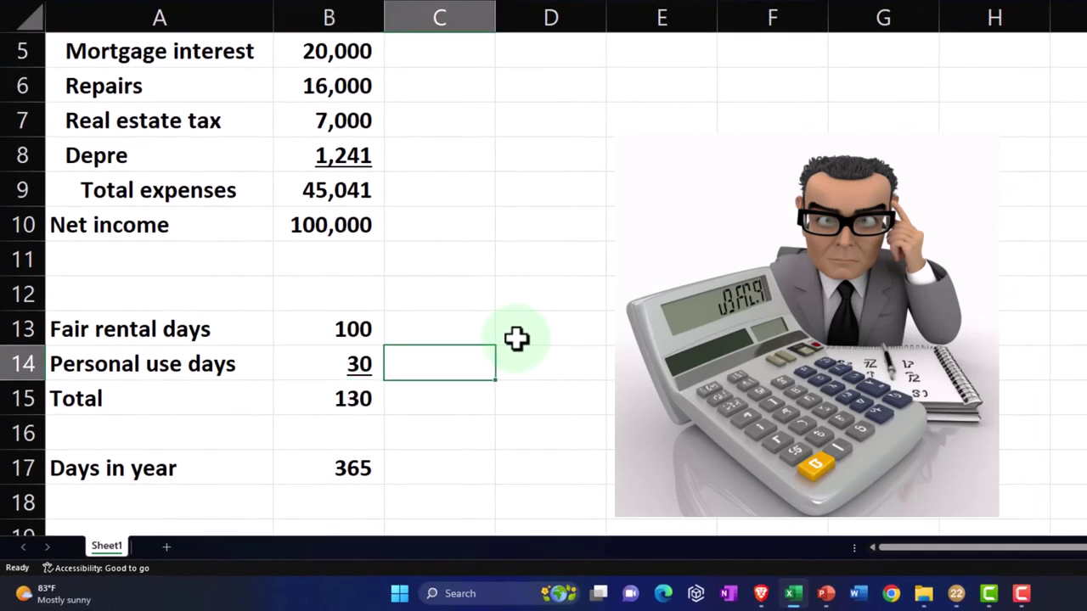
key(Up)
text(=)
key(Left)
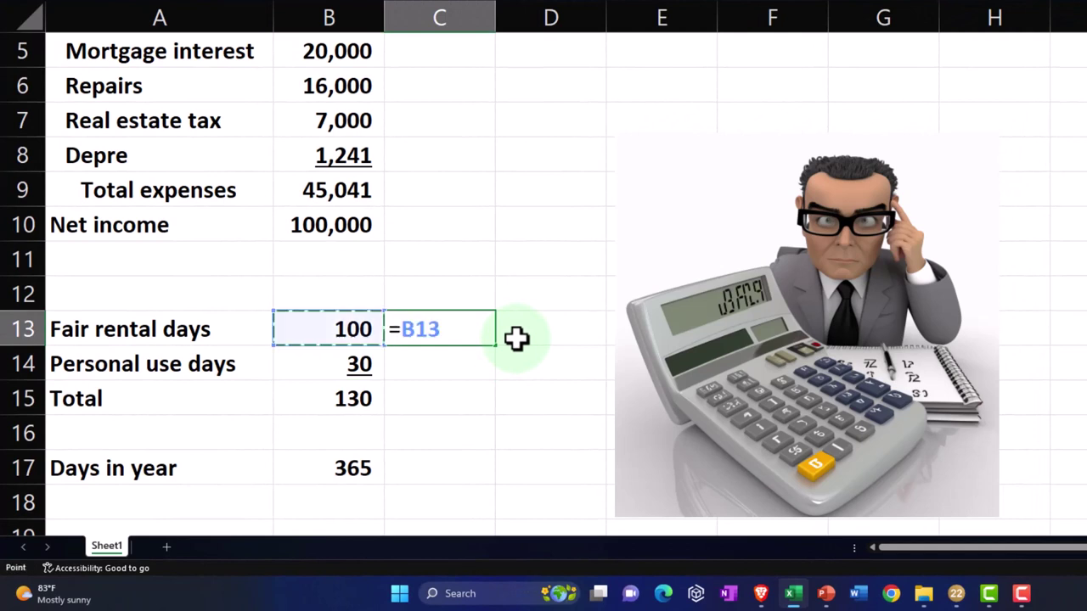
text(/)
key(Down)
key(Down)
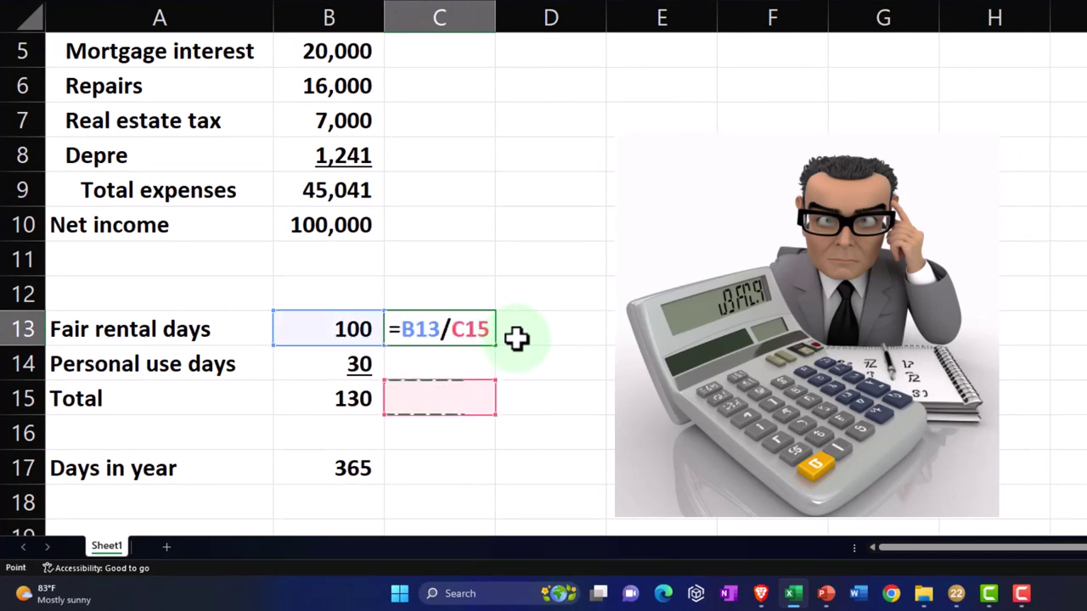
key(Left)
key(Return)
Step: Calculate the personal use share in C14 with =B14/B15 and format C13:C15 as percentages
text(=)
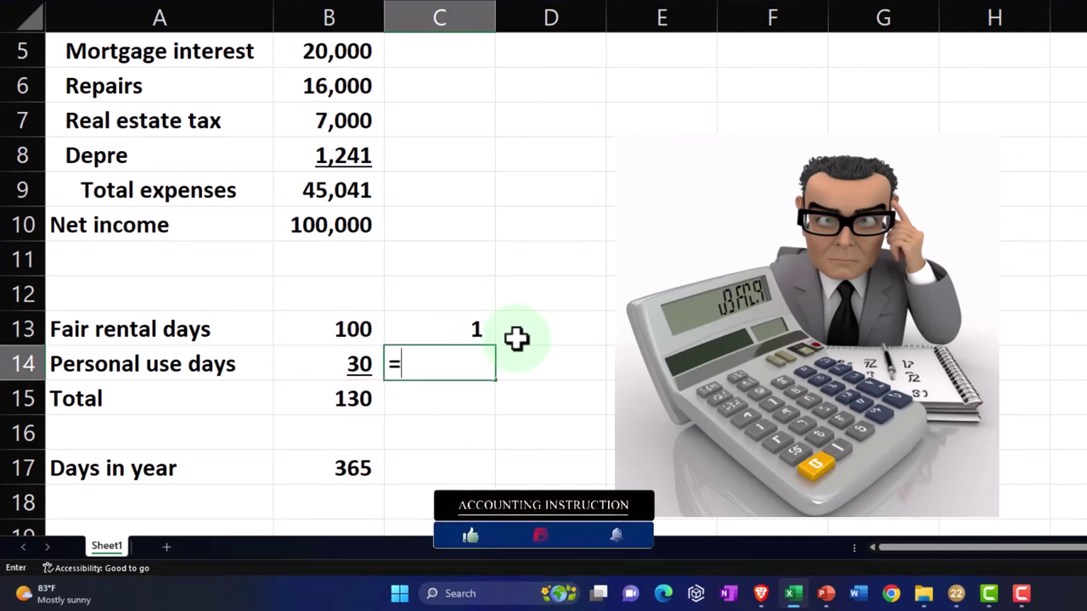
key(Left)
text(/)
key(Down)
key(Left)
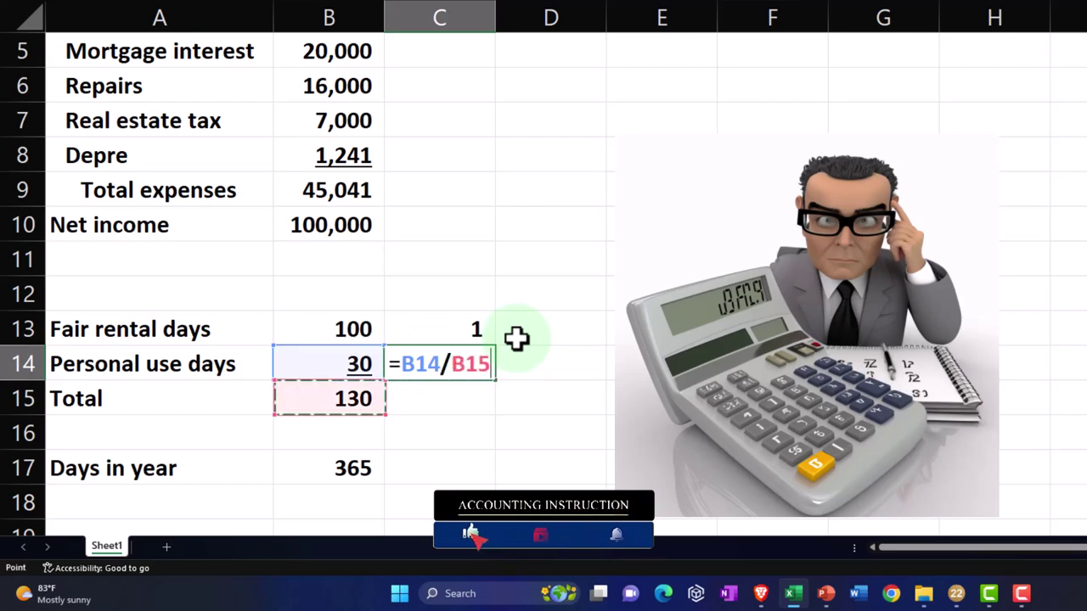
key(Return)
drag(463, 331, 451, 399)
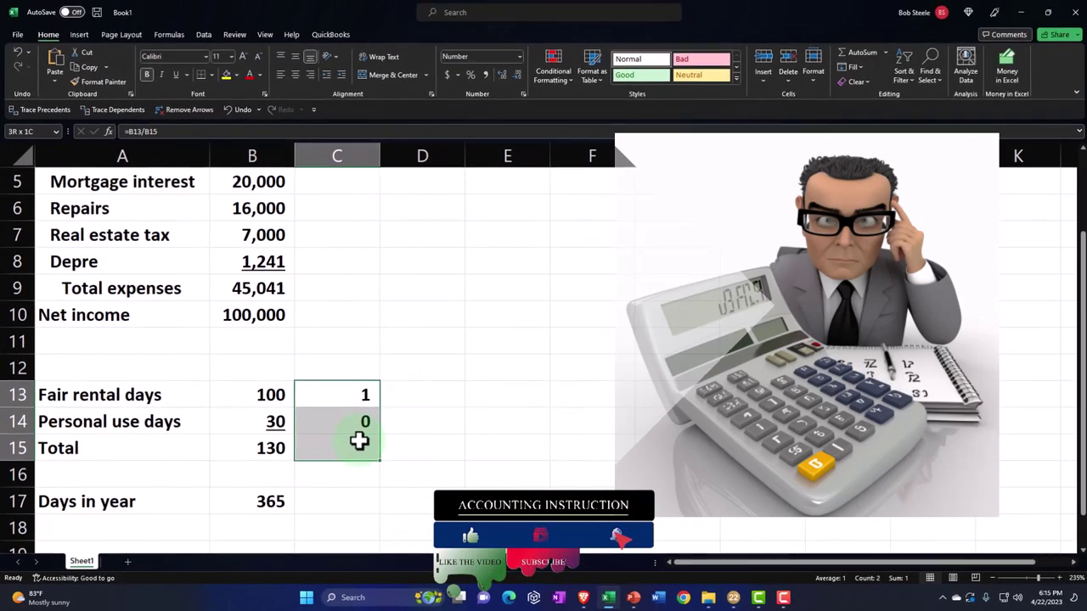
click(470, 74)
Step: Sum the two percentages, C13:C14, in C15 and underline the personal use percentage in C14
click(362, 444)
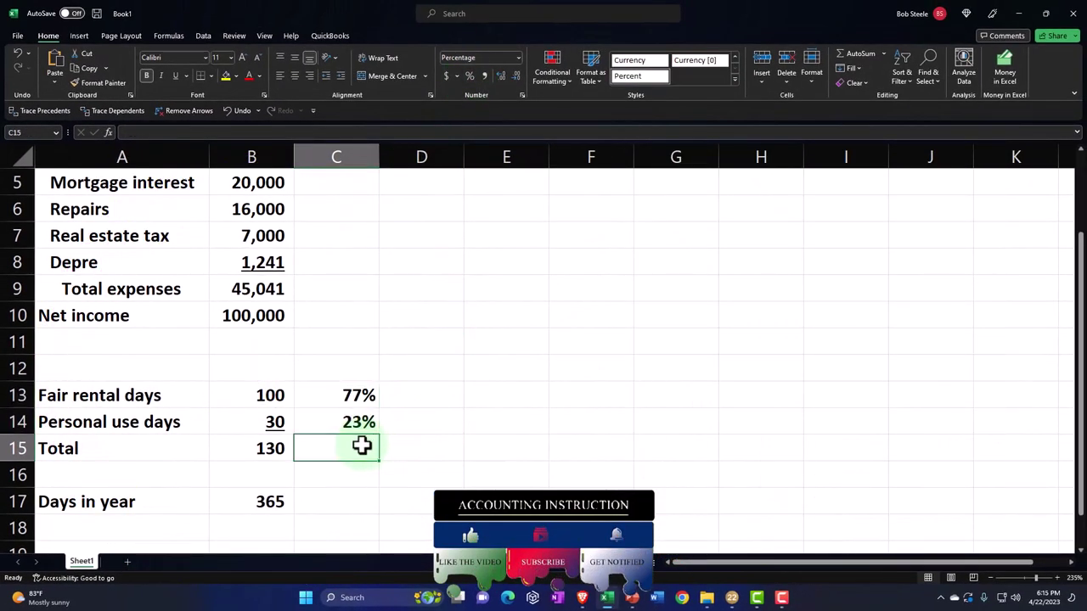
text(=sum()
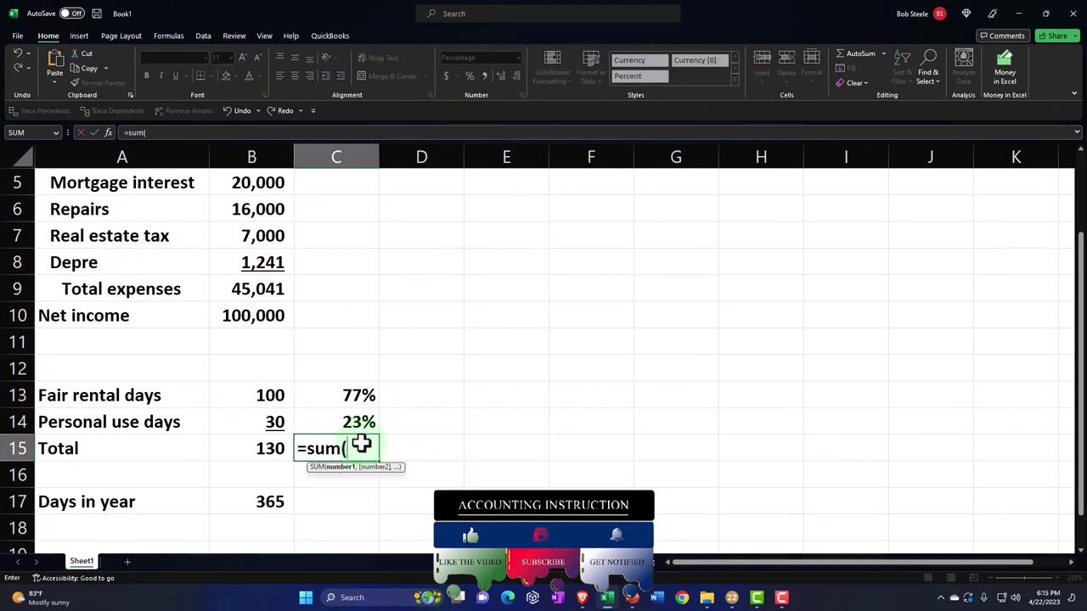
key(Up)
key(Up)
key(shift+Down)
key(Return)
click(359, 422)
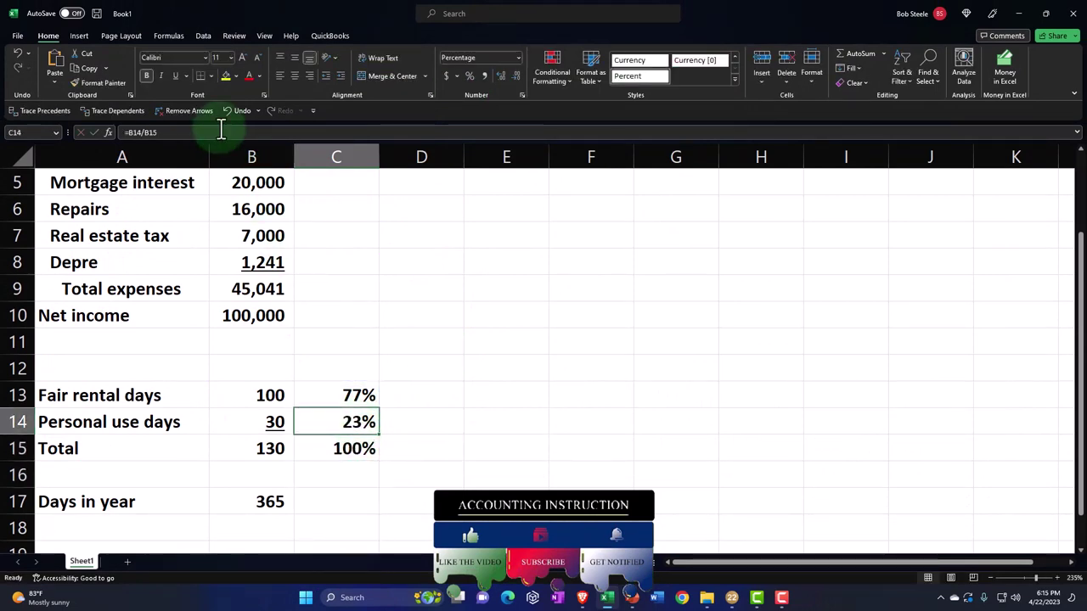
click(175, 75)
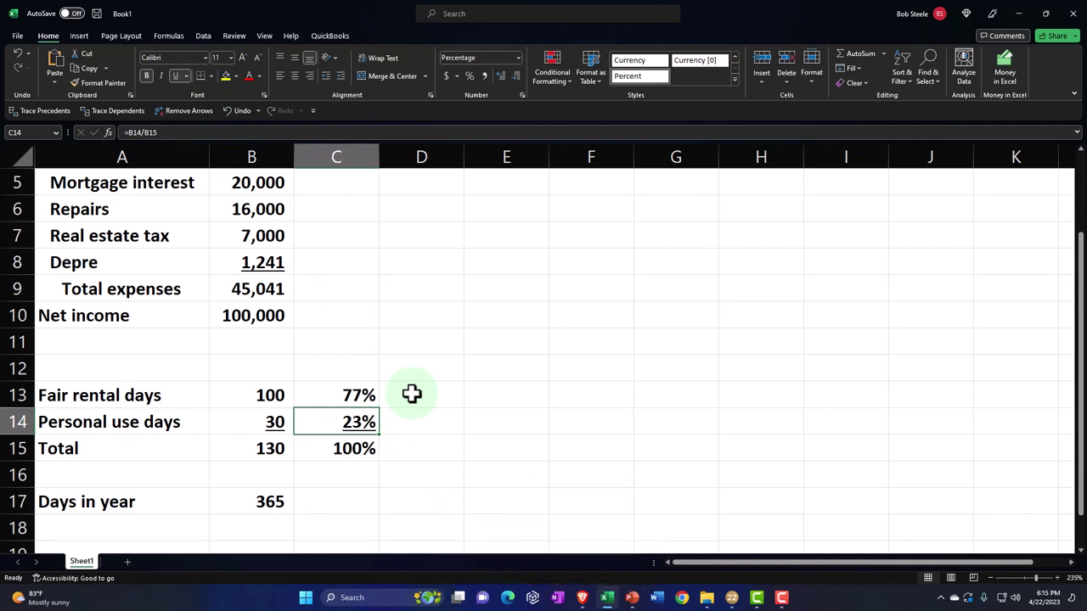
Step: Compare the fair rental days, personal use days and their total with the days in the year in column B
click(279, 395)
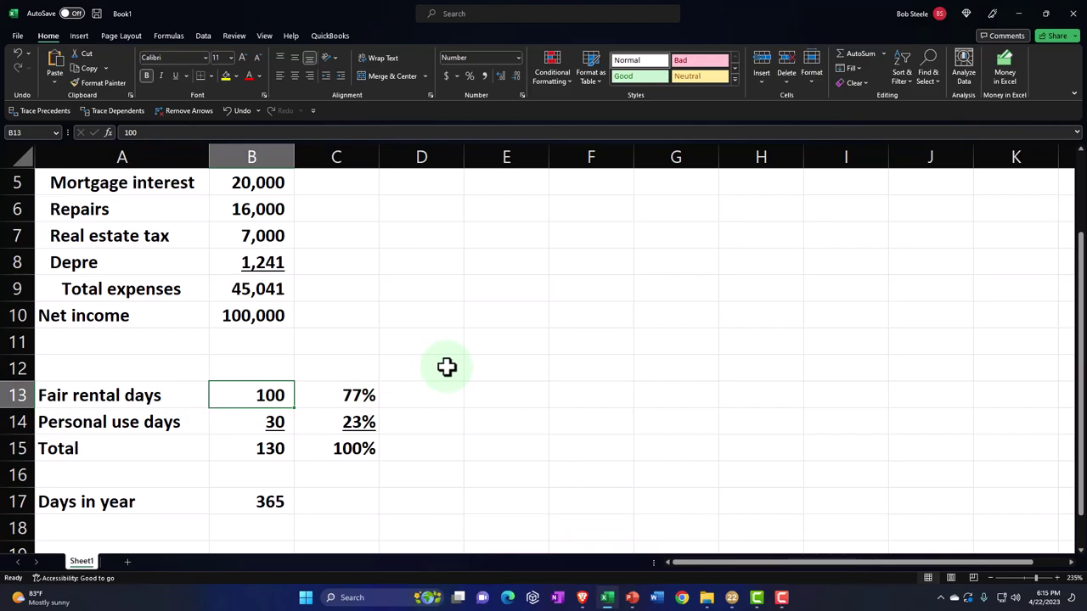
key(Down)
key(Down)
key(Down)
key(Down)
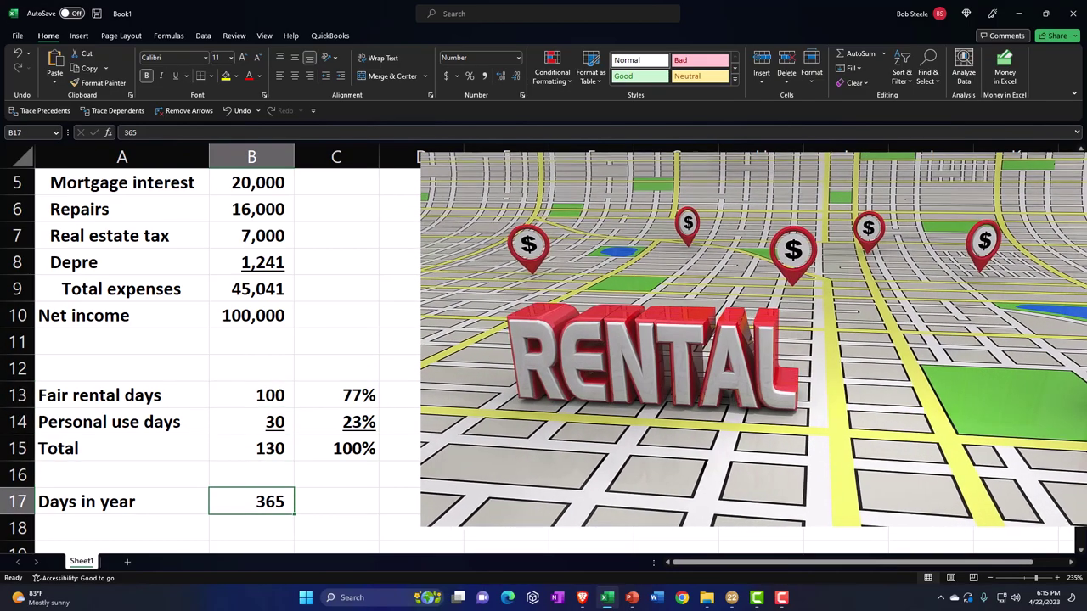
key(Up)
key(Up)
key(Up)
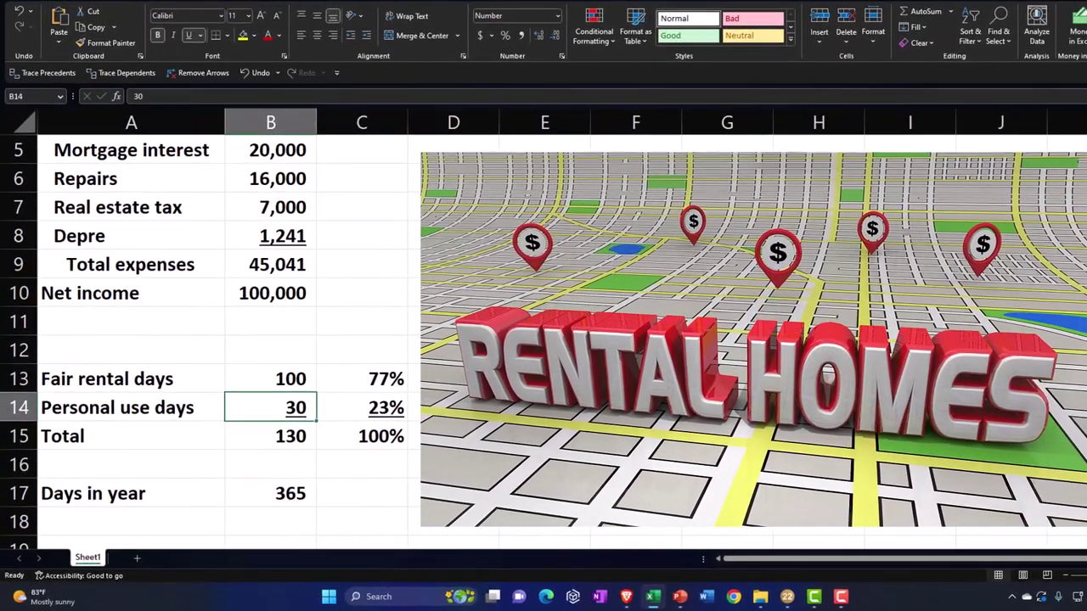
key(Down)
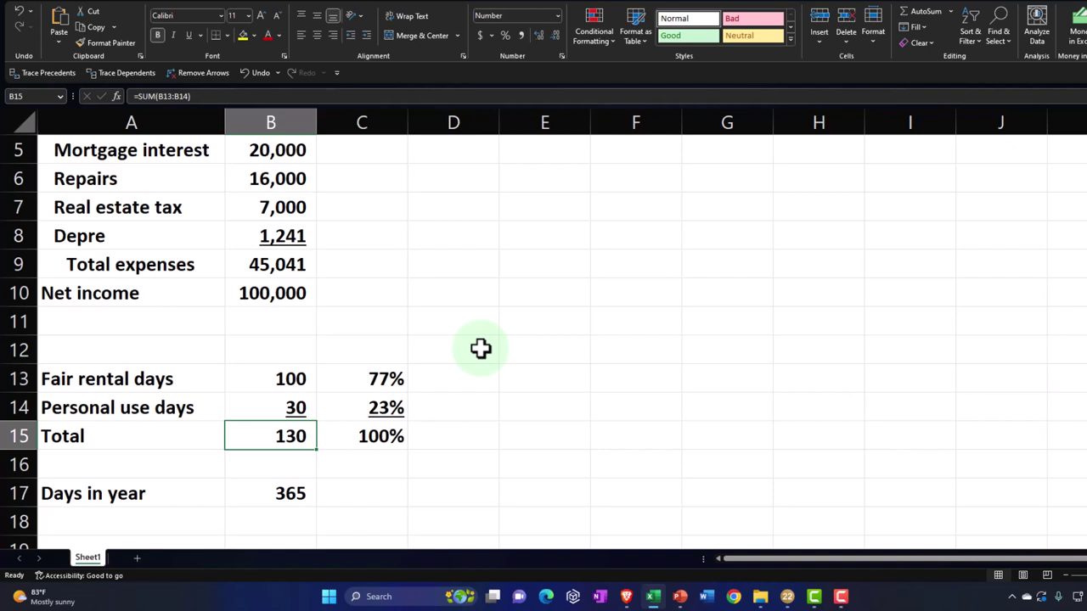
key(Up)
key(Up)
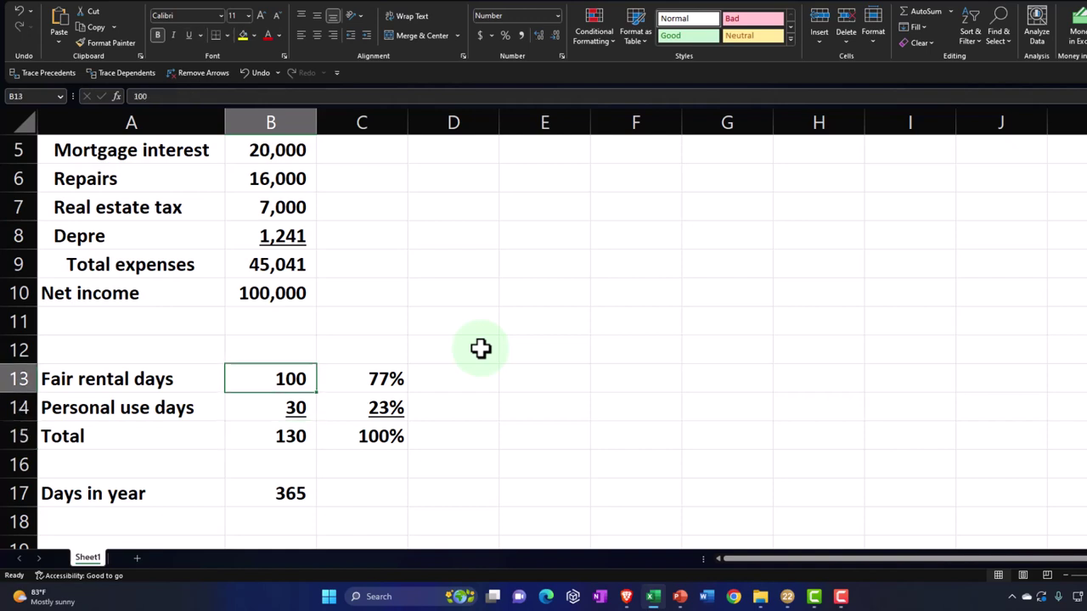
key(Down)
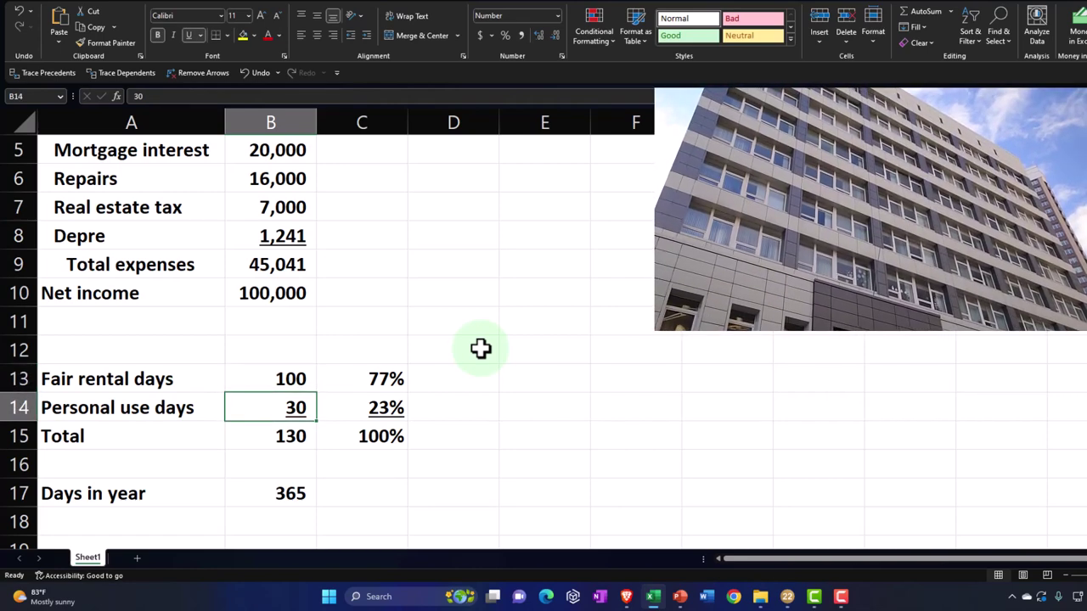
Step: Calculate the remaining days of the year in E13 with the formula =365-100
key(Right)
key(Right)
key(Right)
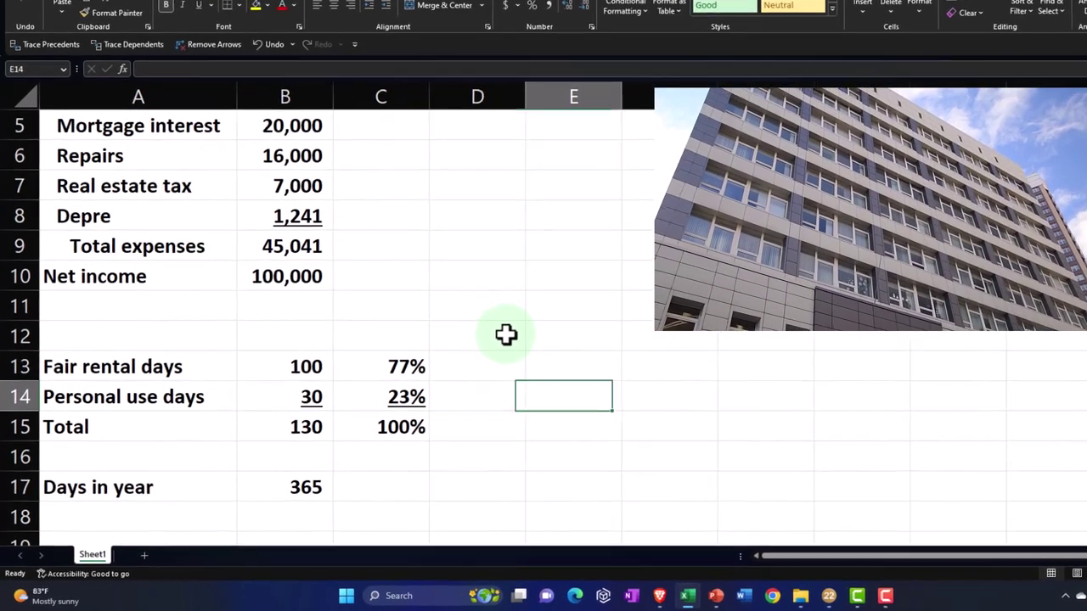
key(Up)
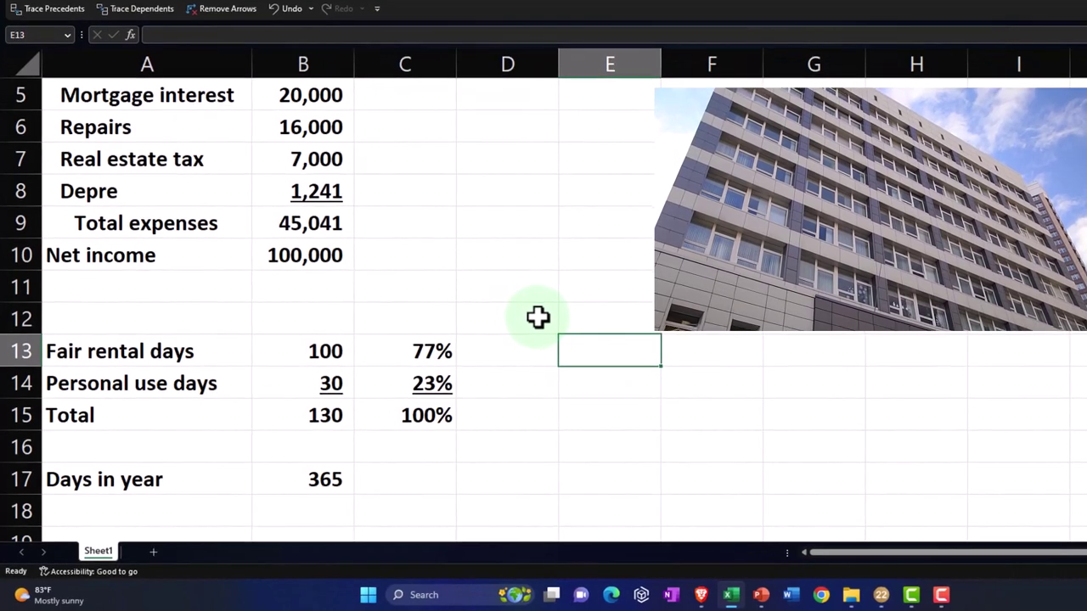
text(=)
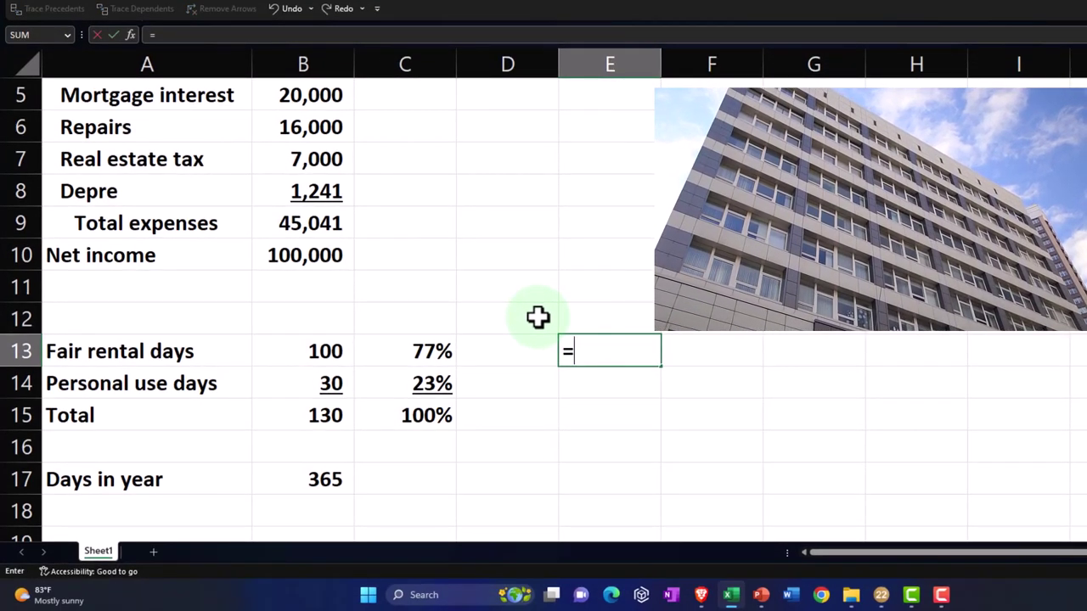
text(365-)
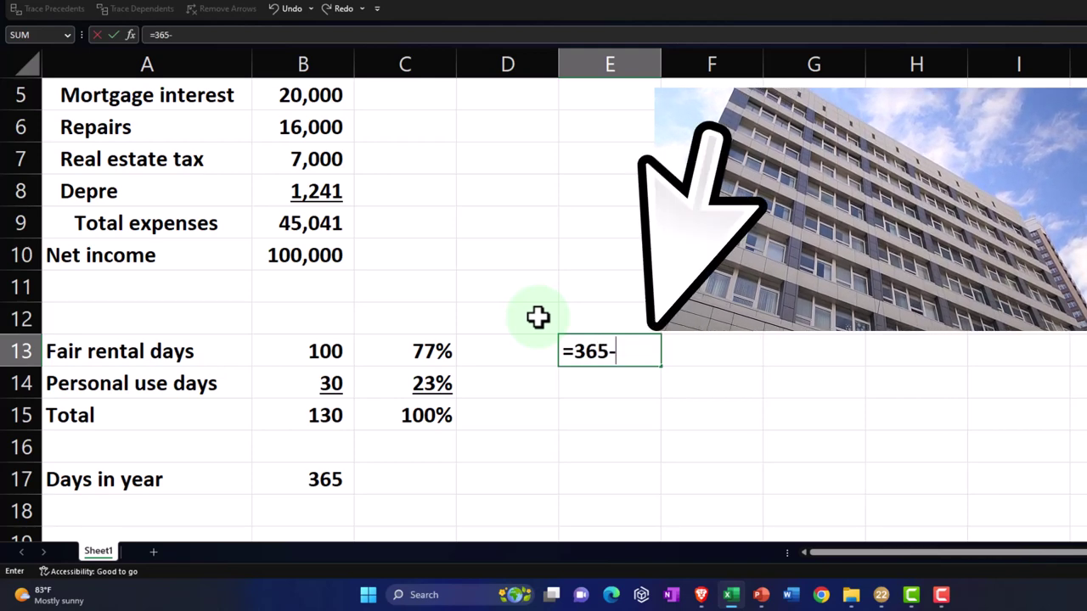
text(100)
key(Return)
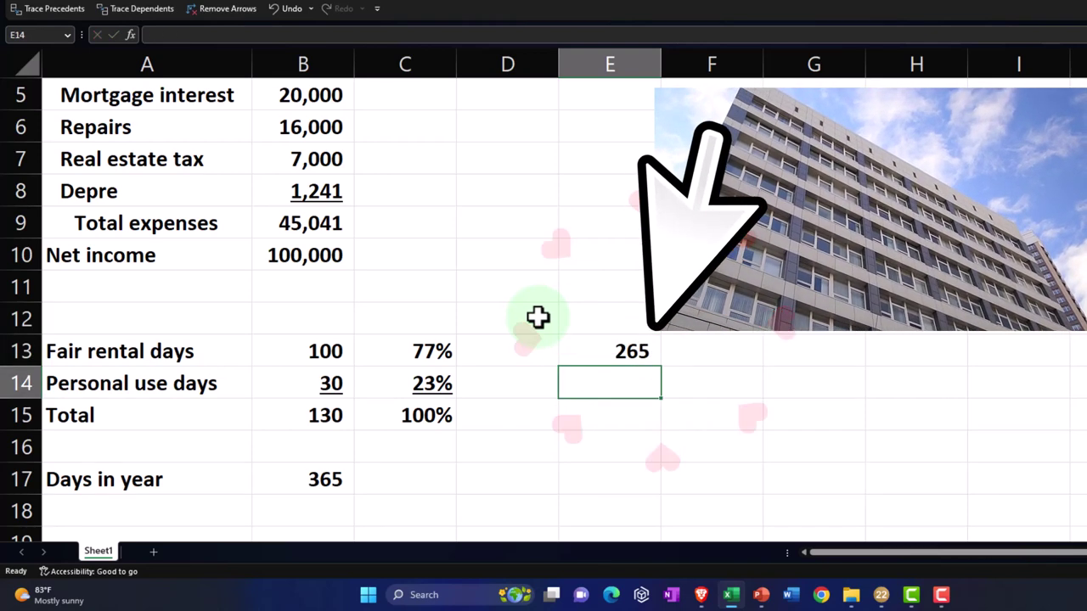
Step: Try 265 fair rental days in B13 and check the resulting rental percentage in C13
key(Left)
key(Left)
key(Left)
key(Left)
key(Up)
key(Right)
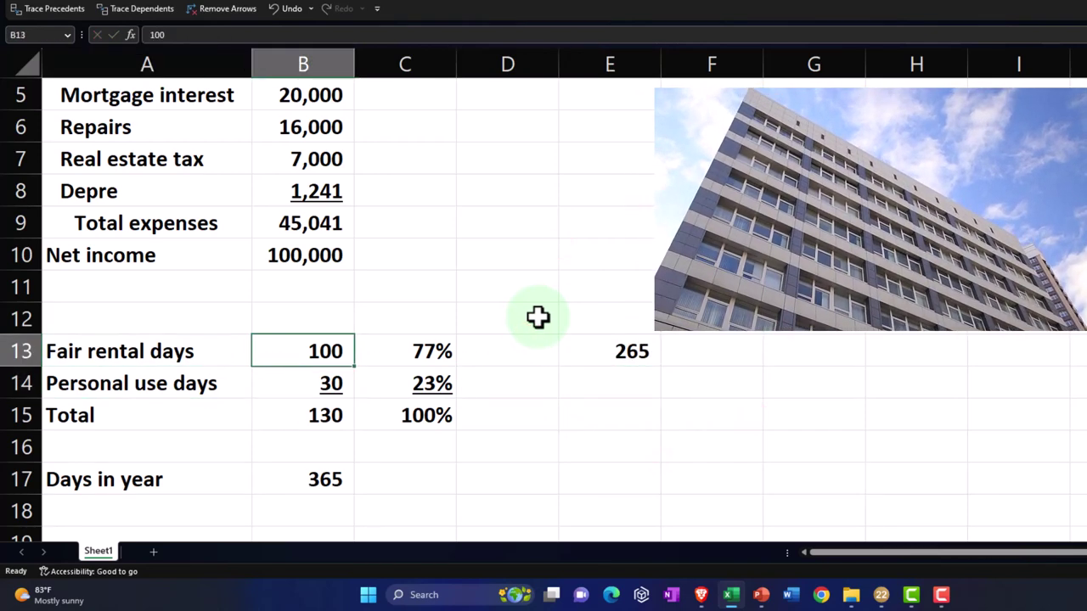
text(265)
key(Return)
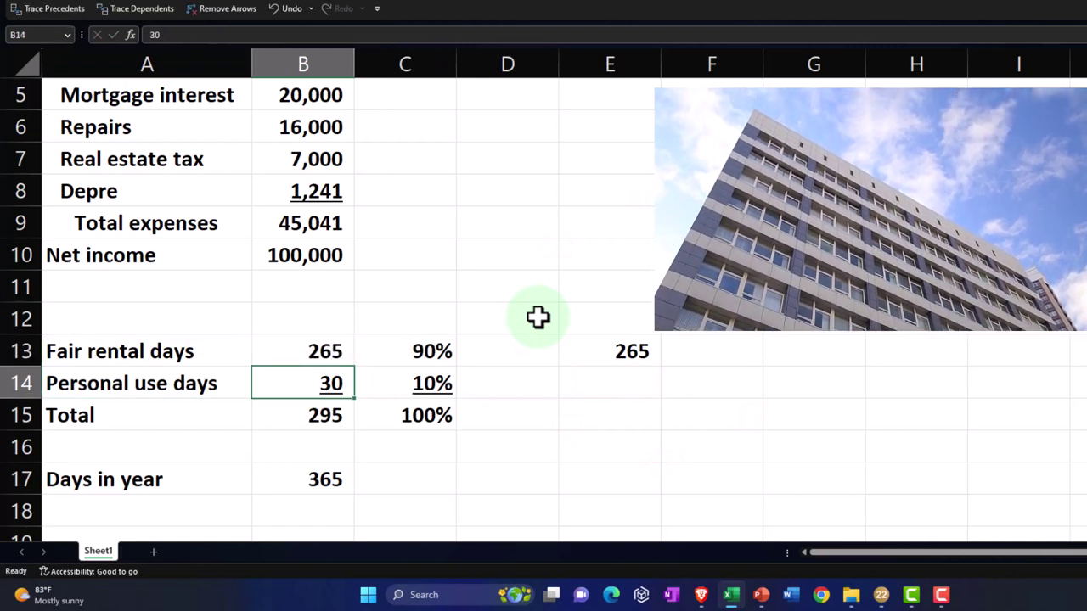
click(444, 350)
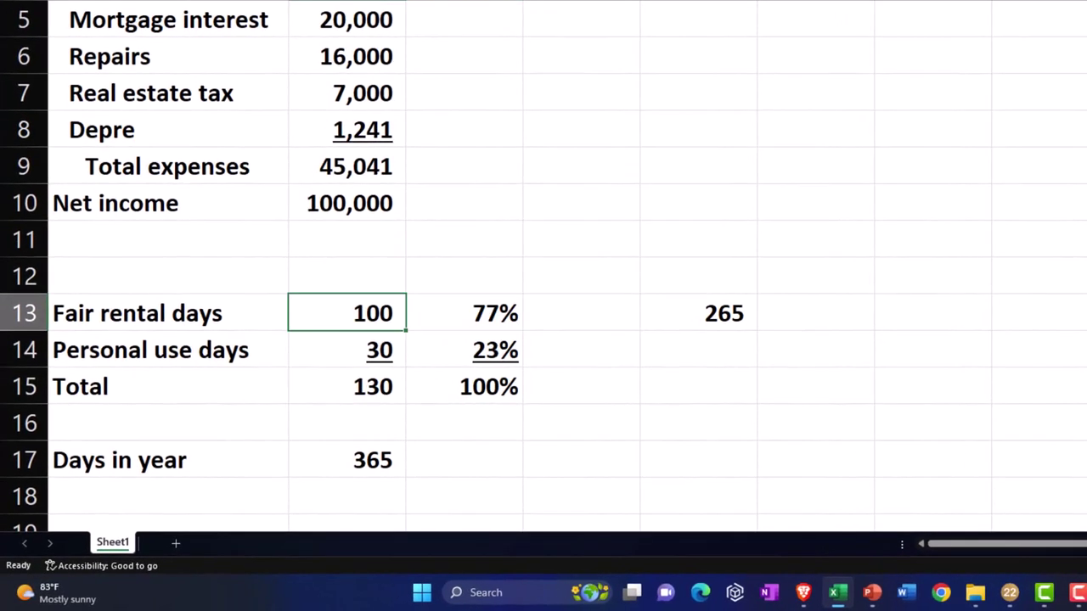
Step: Clear the remaining-days calculation from E13 and switch to the Lacerte tax return
click(691, 315)
key(Delete)
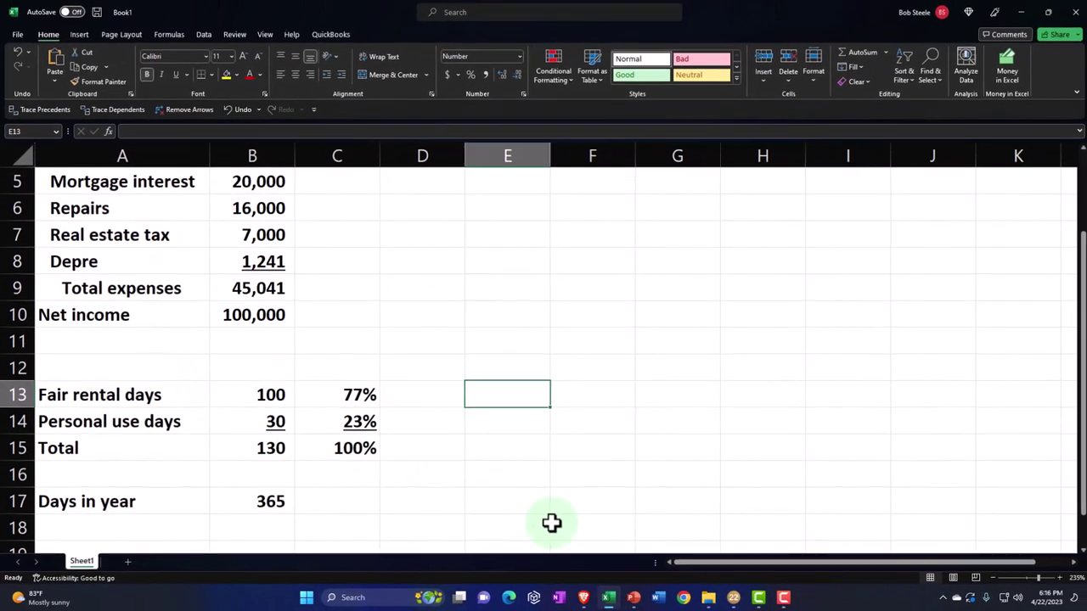
mouse_move(960, 594)
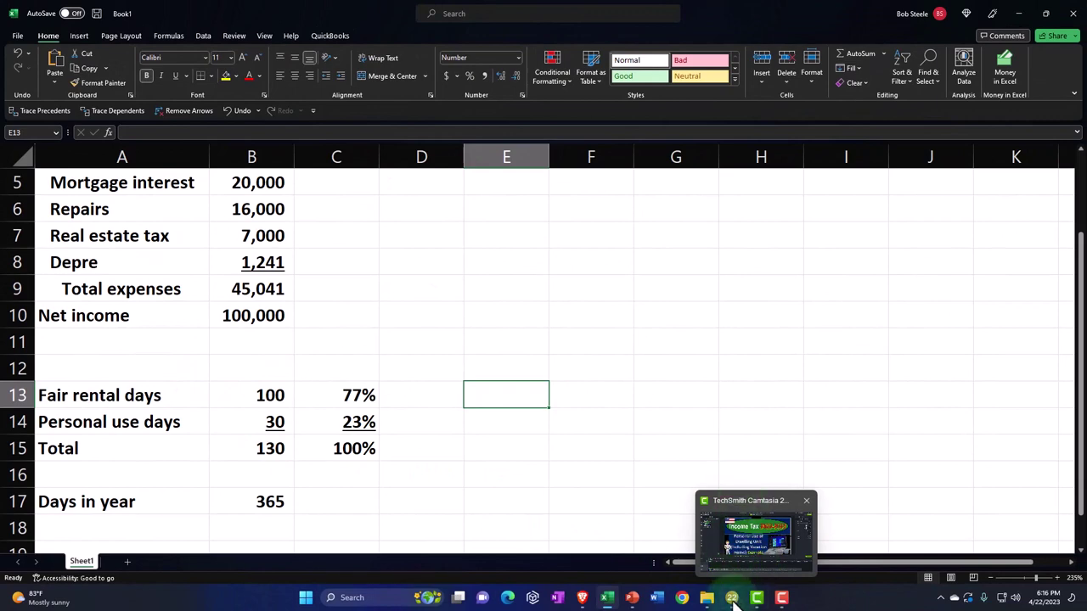
click(732, 598)
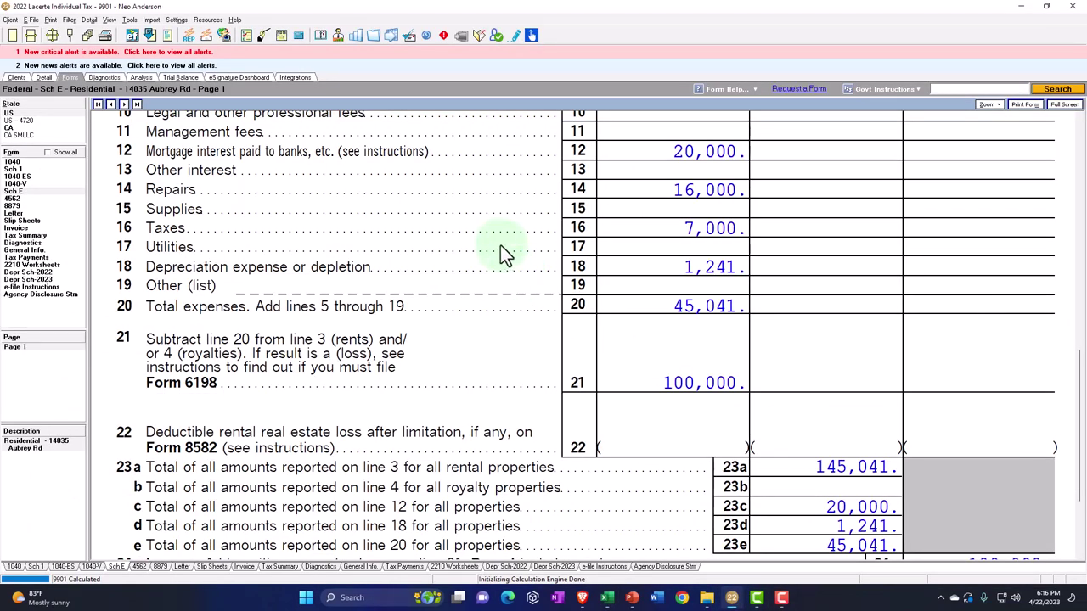
Step: Enter the rental's indirect expenses in the detail input: insurance 800, mortgage interest 20,000, repairs 16,000 and real estate taxes 7,000
click(53, 77)
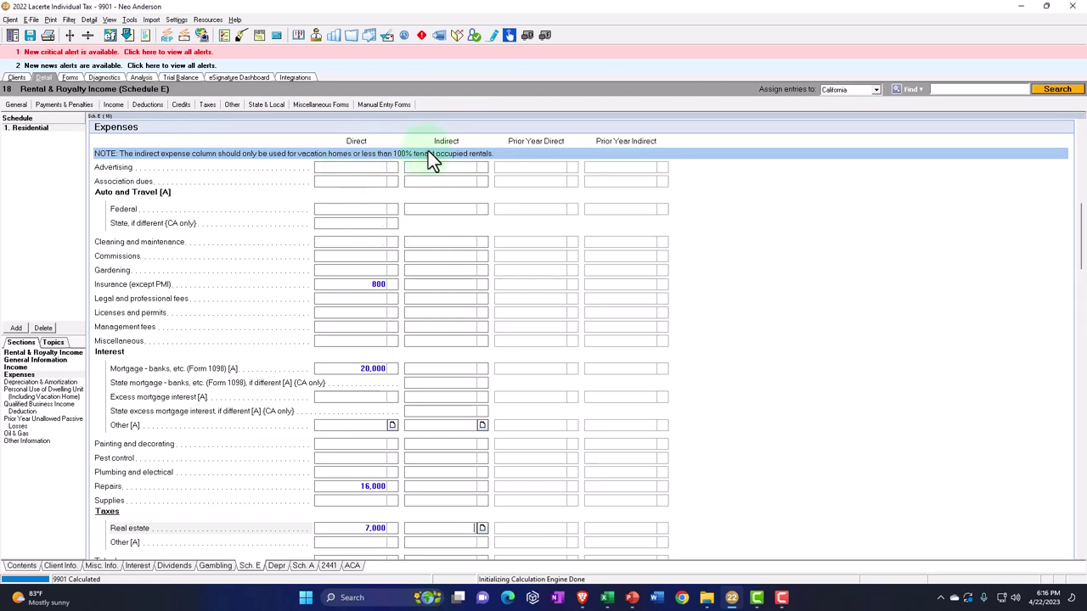
click(442, 285)
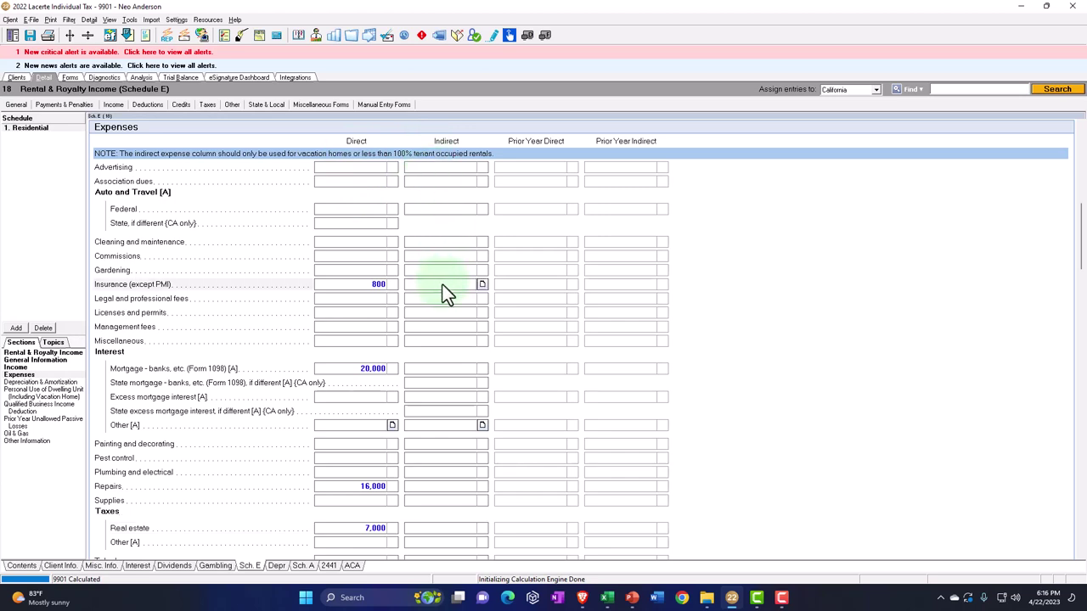
click(450, 374)
text(20,00)
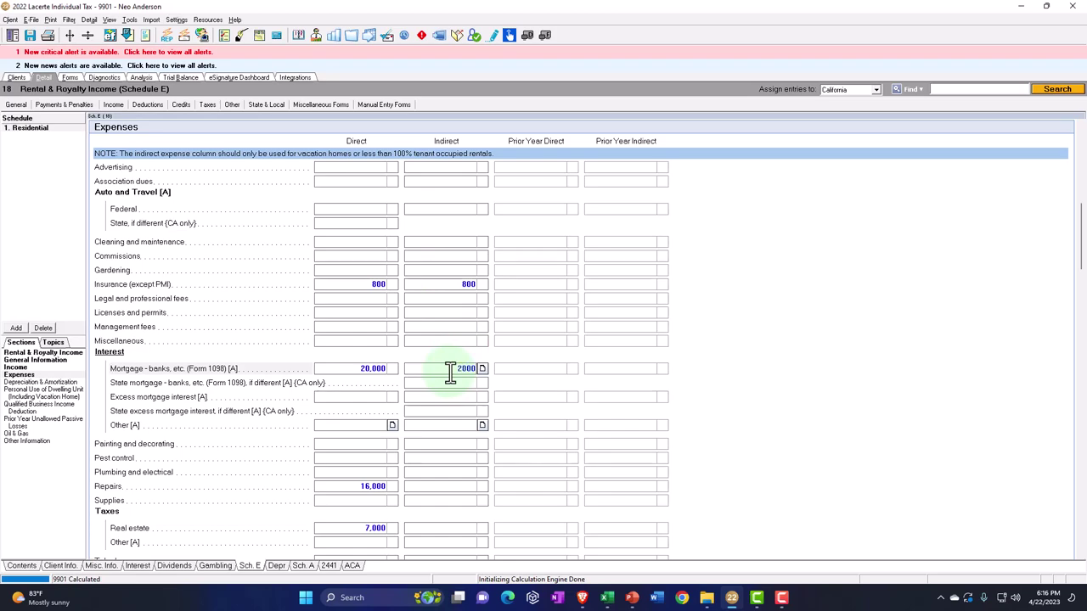
text(0)
click(458, 486)
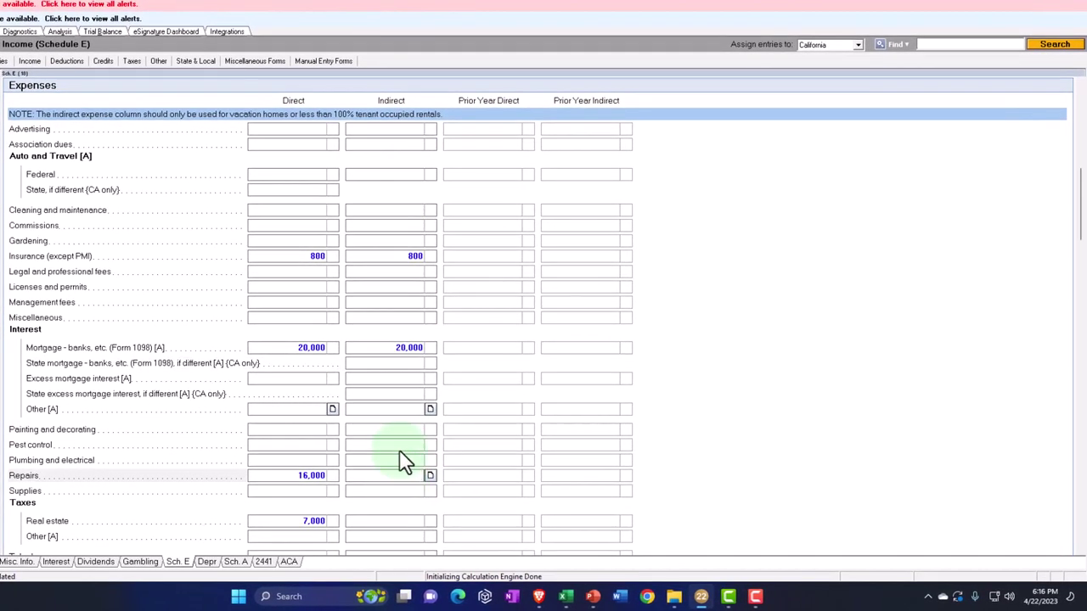
text(16,000)
click(405, 461)
scroll(404, 461, down, 1)
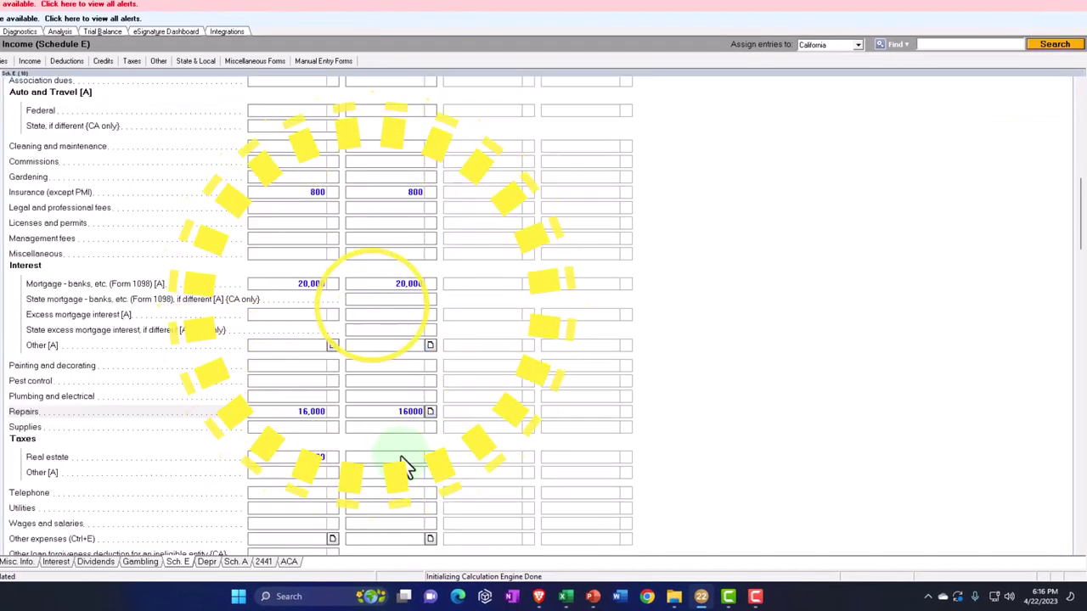
text(7000)
scroll(400, 476, down, 1)
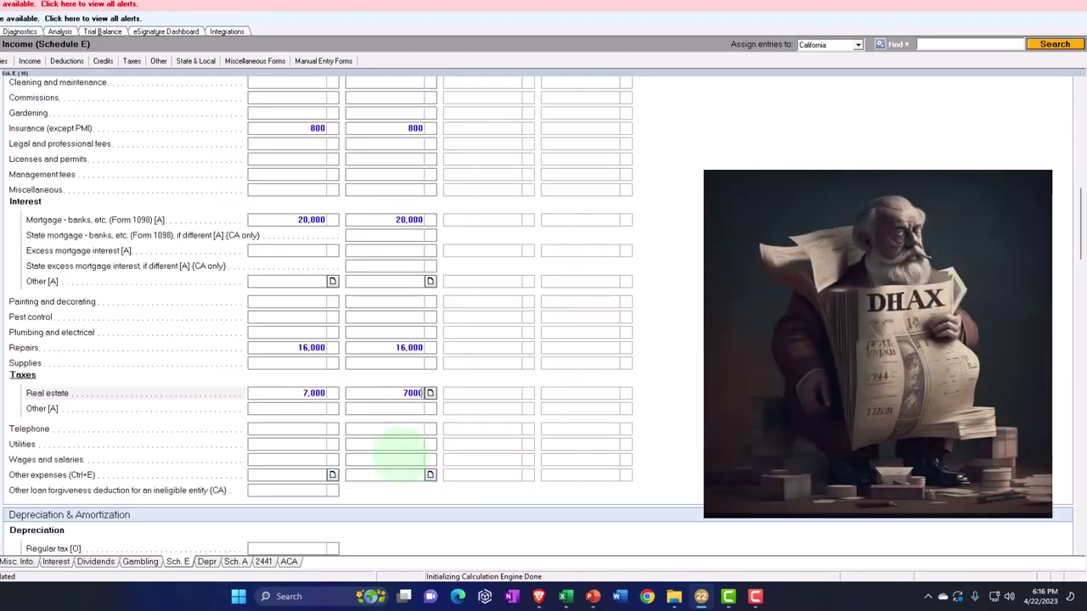
Step: Clear the direct expense amounts for insurance, mortgage interest, repairs and real estate taxes
scroll(403, 457, up, 2)
click(309, 258)
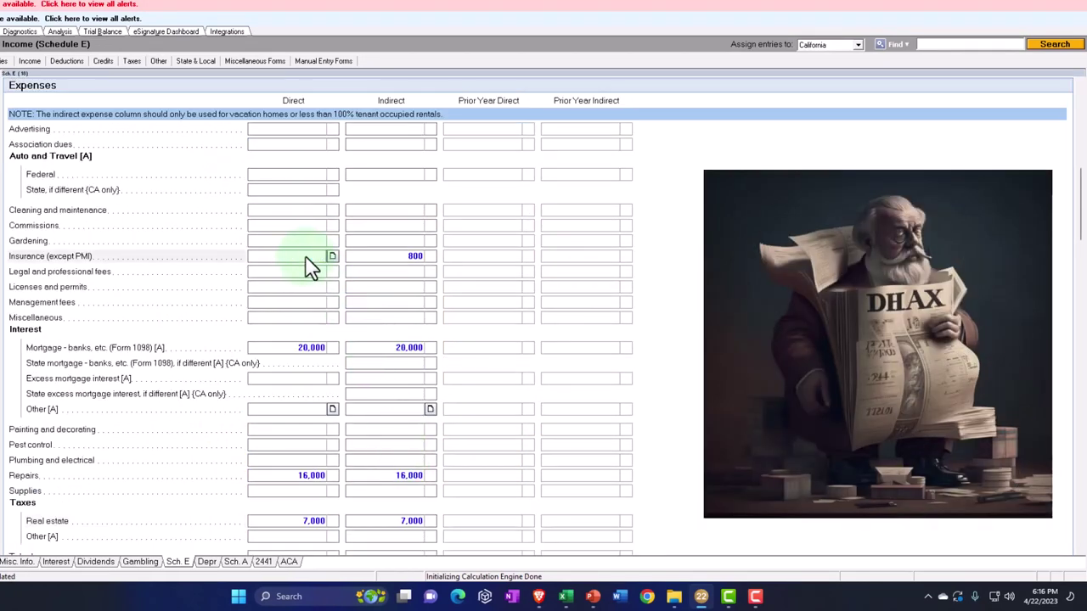
click(293, 350)
key(Delete)
click(309, 478)
key(Delete)
click(305, 527)
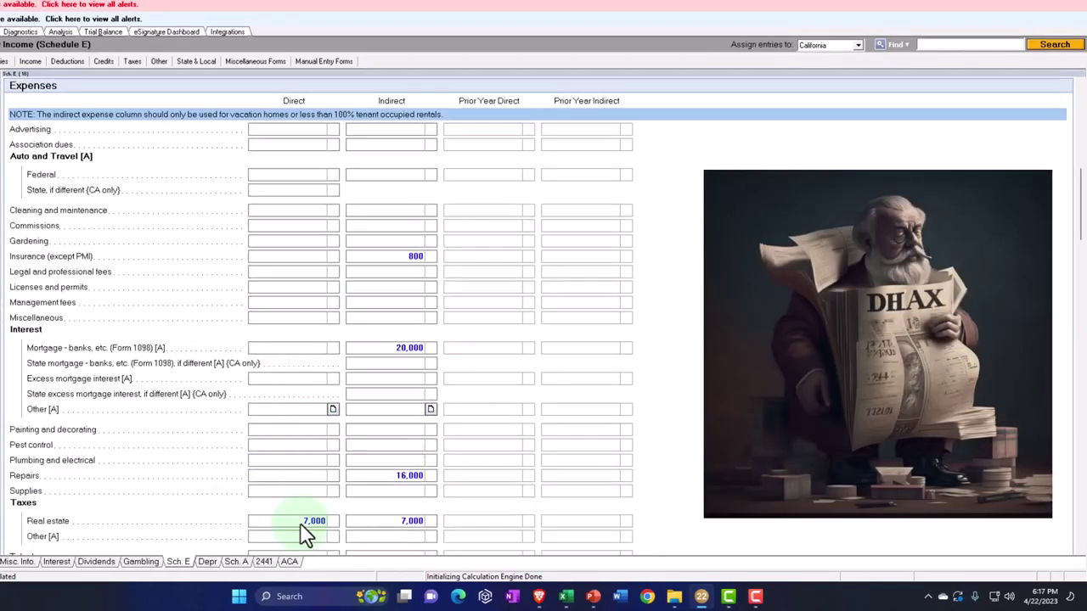
key(Delete)
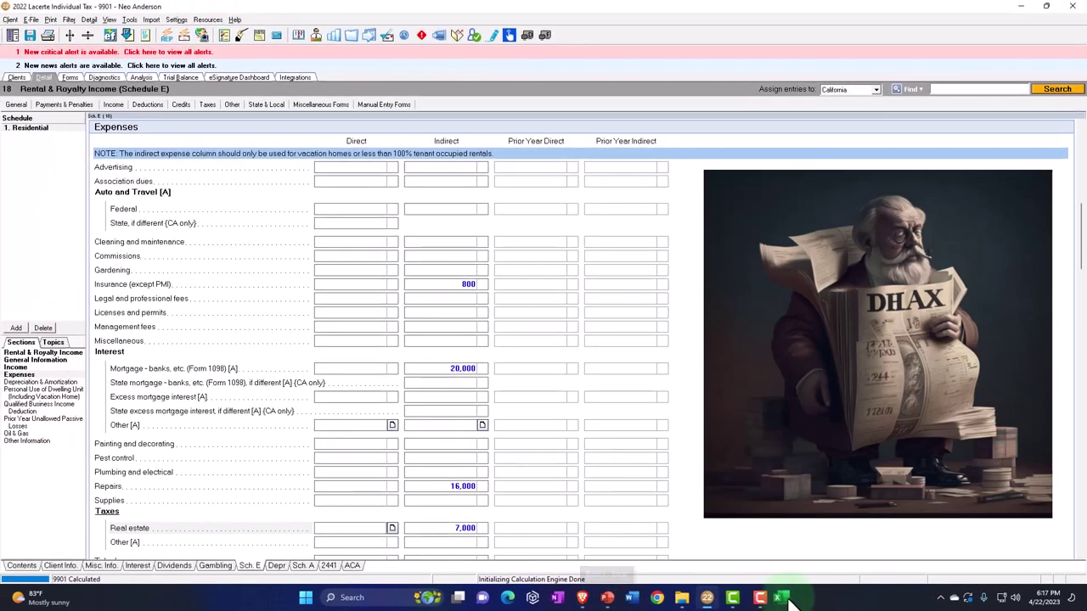
Step: Set the rental's number of days rented to 100 and its number of days of personal use to 30
click(781, 598)
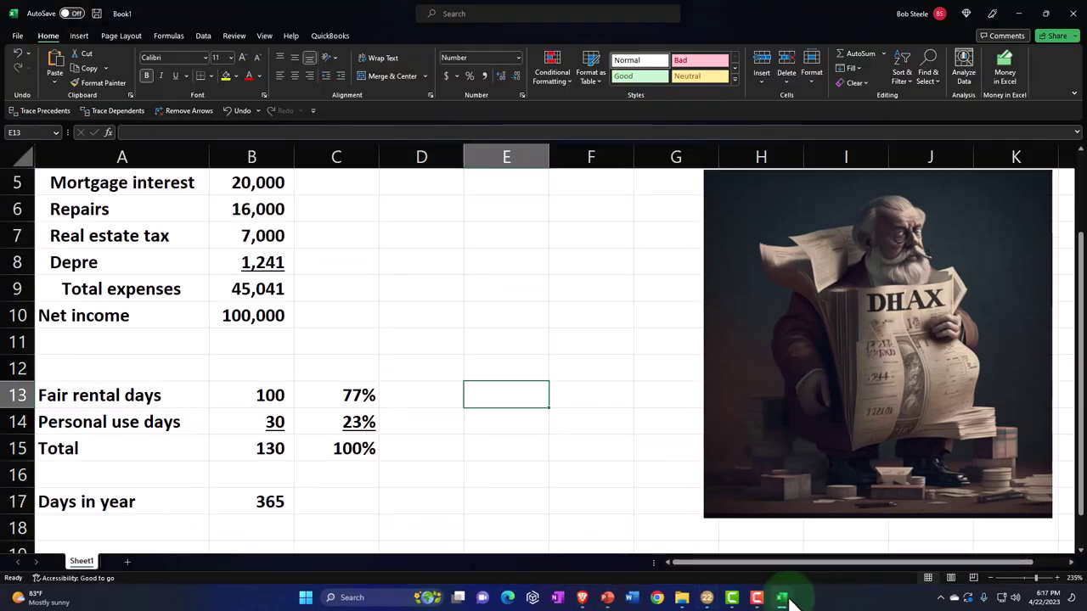
click(789, 601)
scroll(511, 323, up, 3)
scroll(428, 293, up, 3)
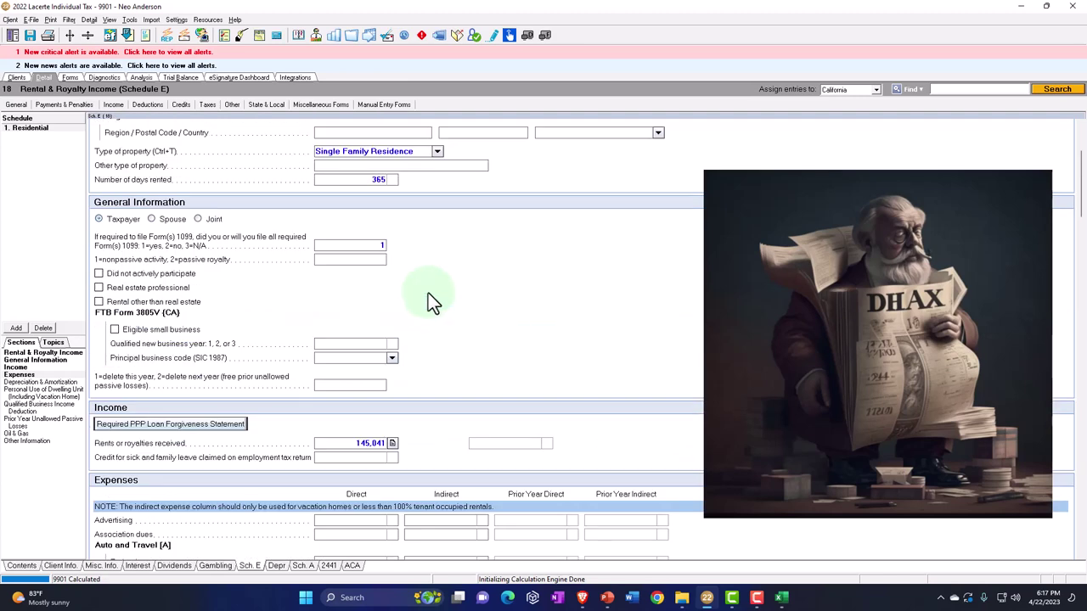
scroll(428, 293, up, 1)
click(361, 238)
text(1)
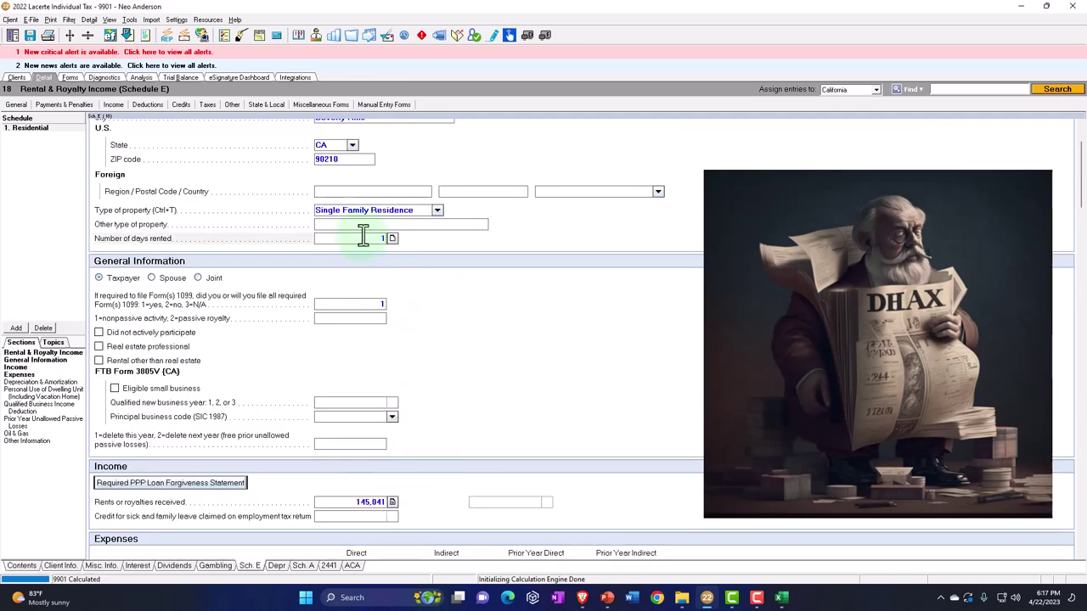
text(00)
key(Tab)
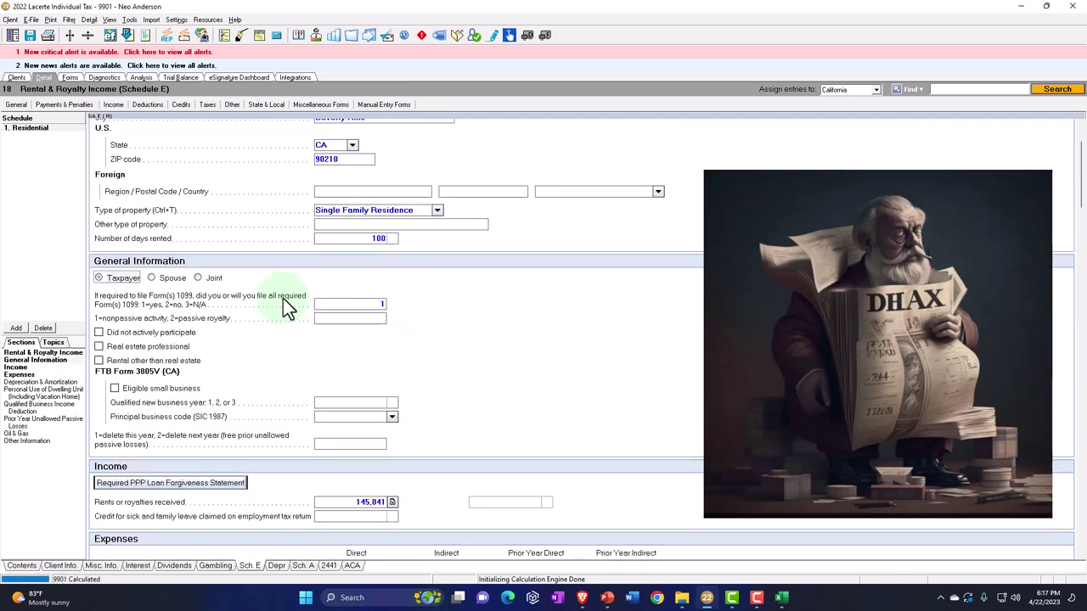
click(54, 395)
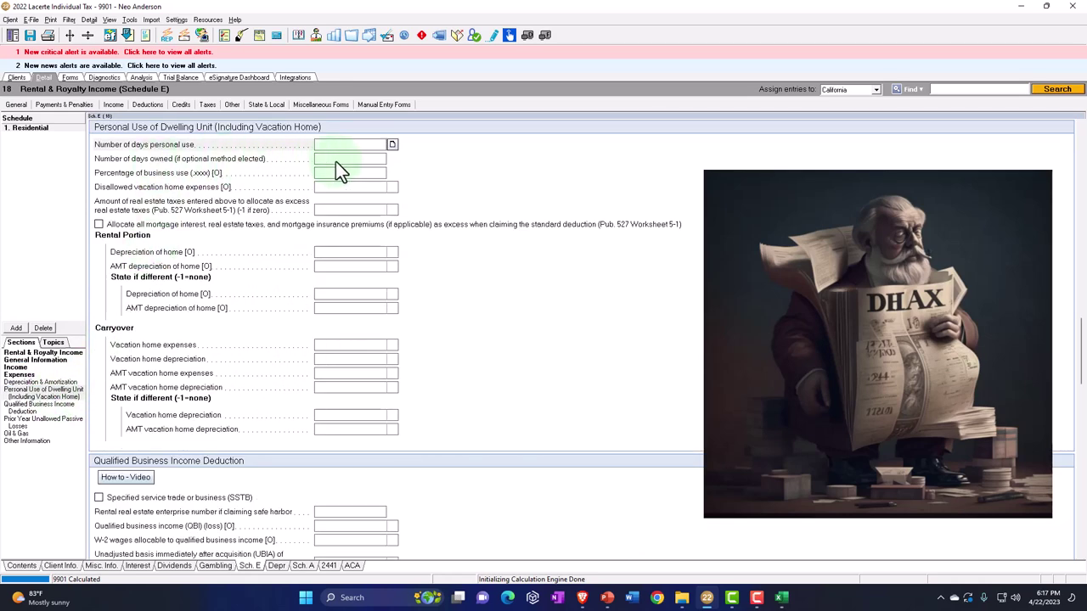
text(30)
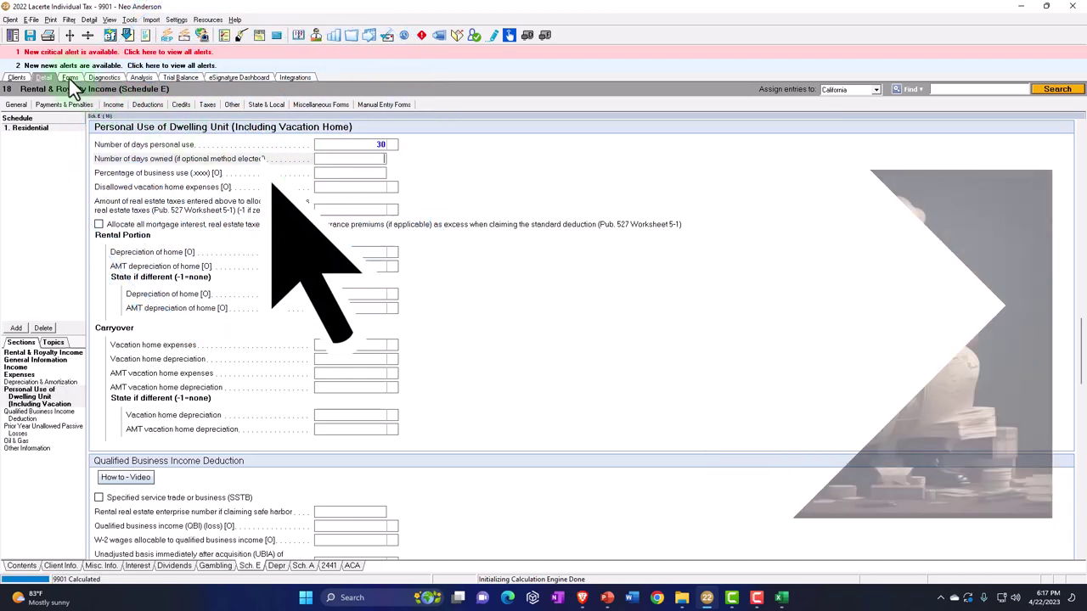
Step: Review the recalculated Schedule E income and expense lines and open the supporting worksheet for total expenses on line 20
click(70, 77)
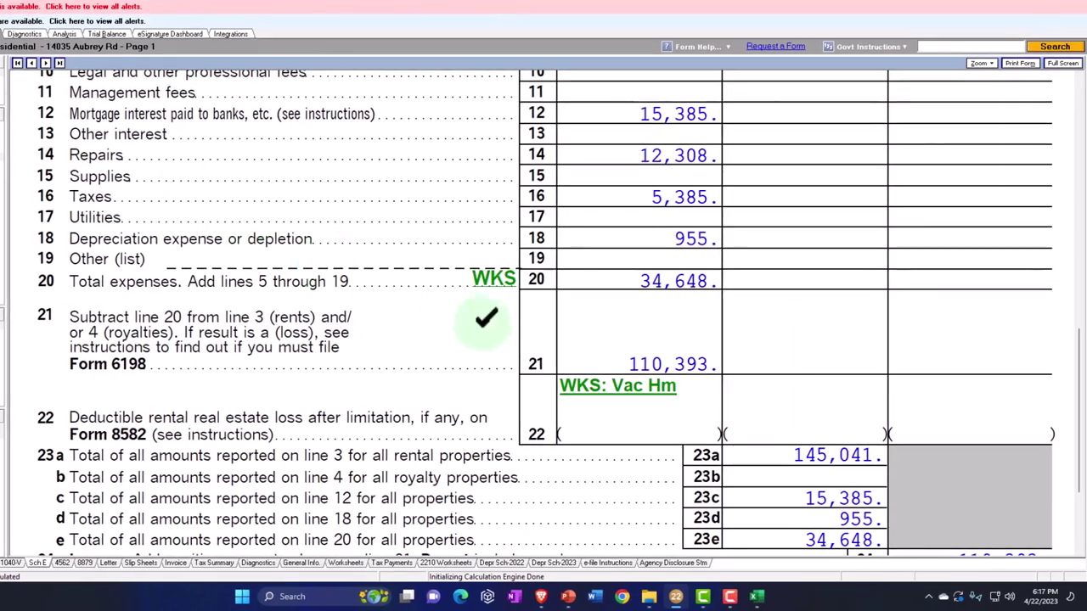
scroll(509, 346, up, 6)
scroll(583, 246, down, 8)
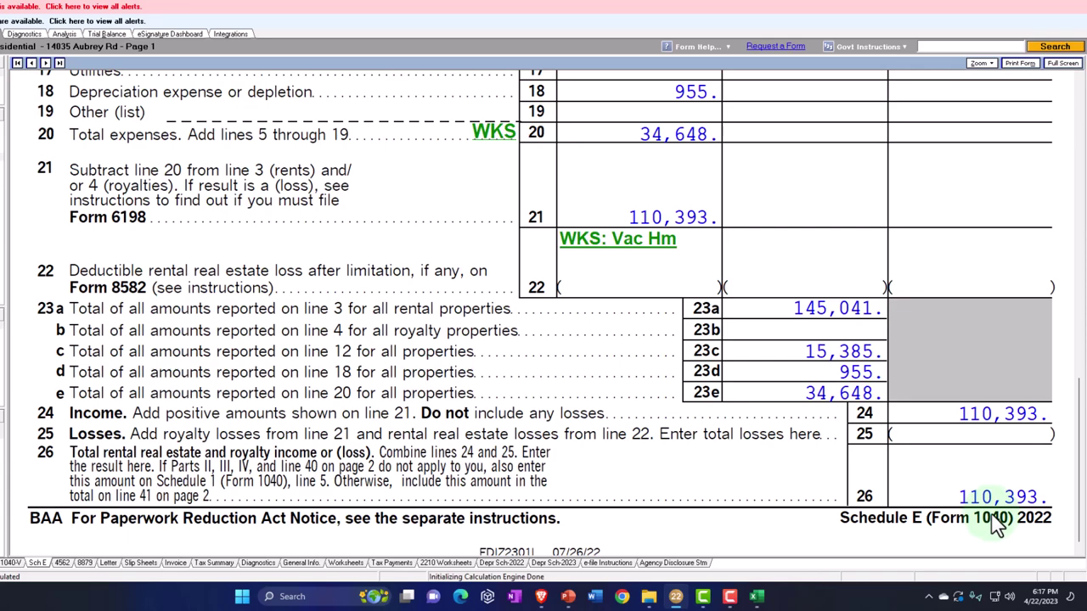
scroll(995, 510, up, 5)
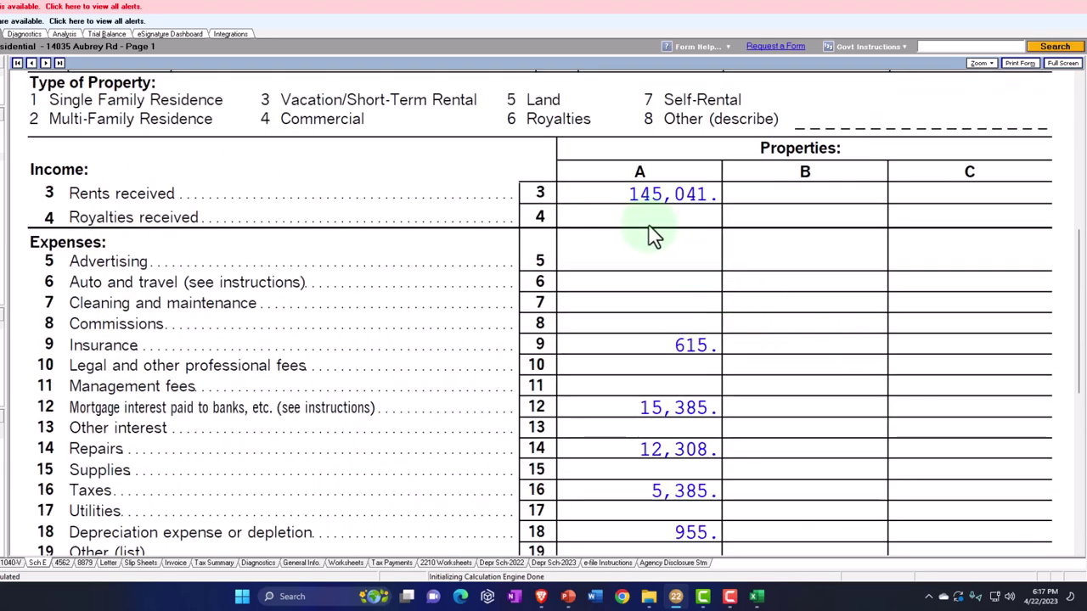
scroll(652, 235, down, 3)
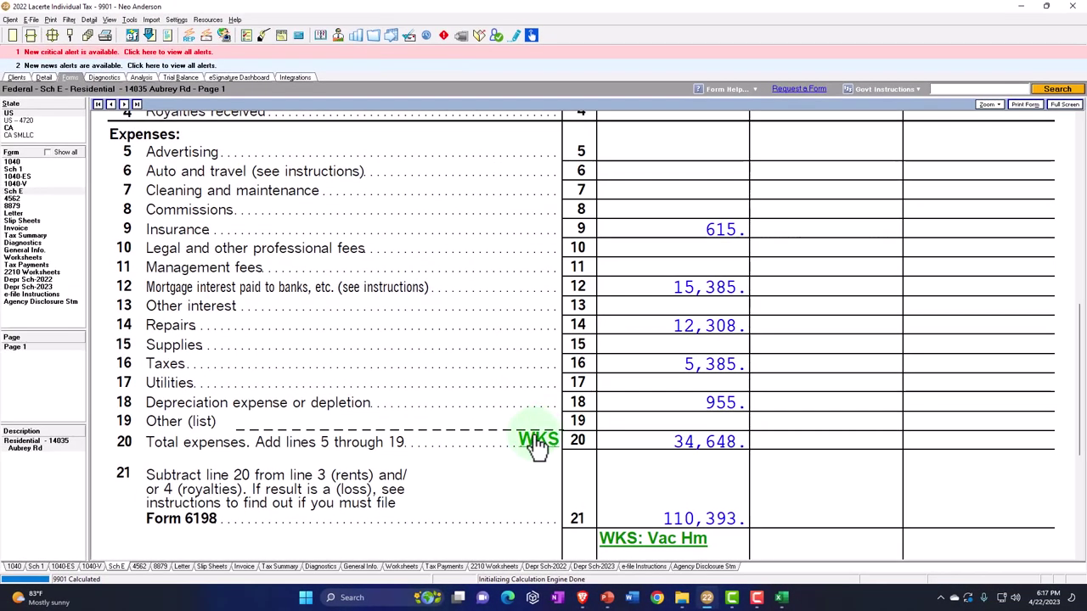
double_click(542, 433)
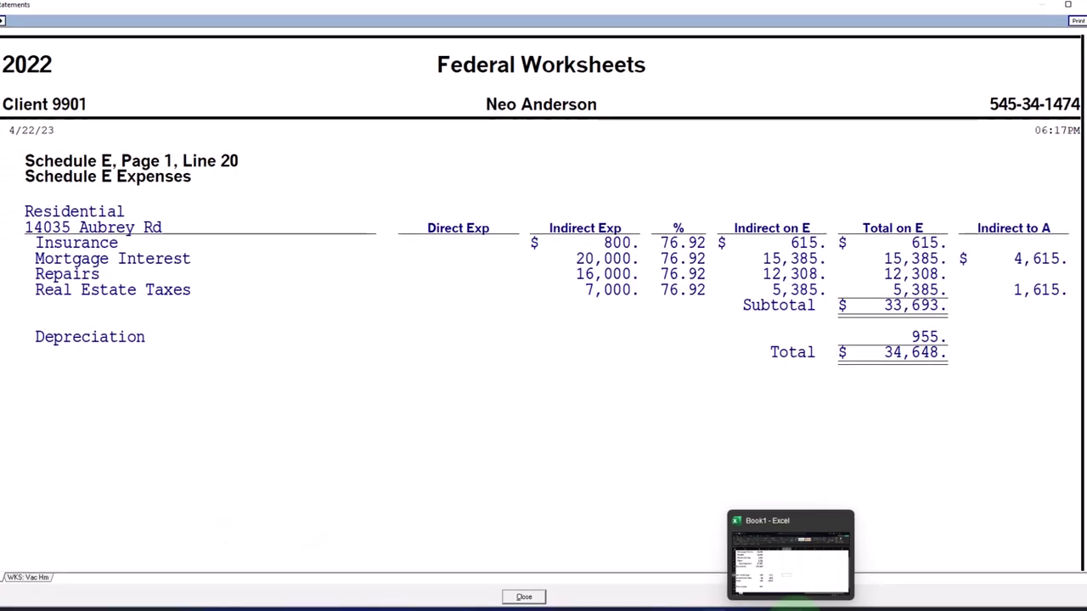
Step: In the Excel workbook, show the percentages in C13:C15 with two decimal places and compare them with the Schedule E expense worksheet
click(764, 578)
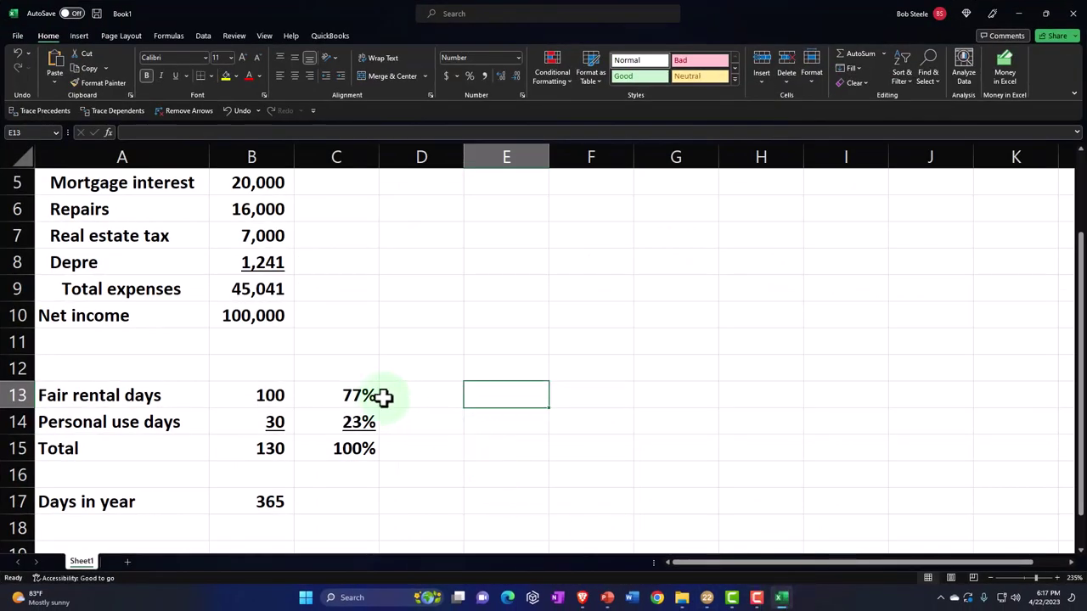
drag(361, 396, 364, 436)
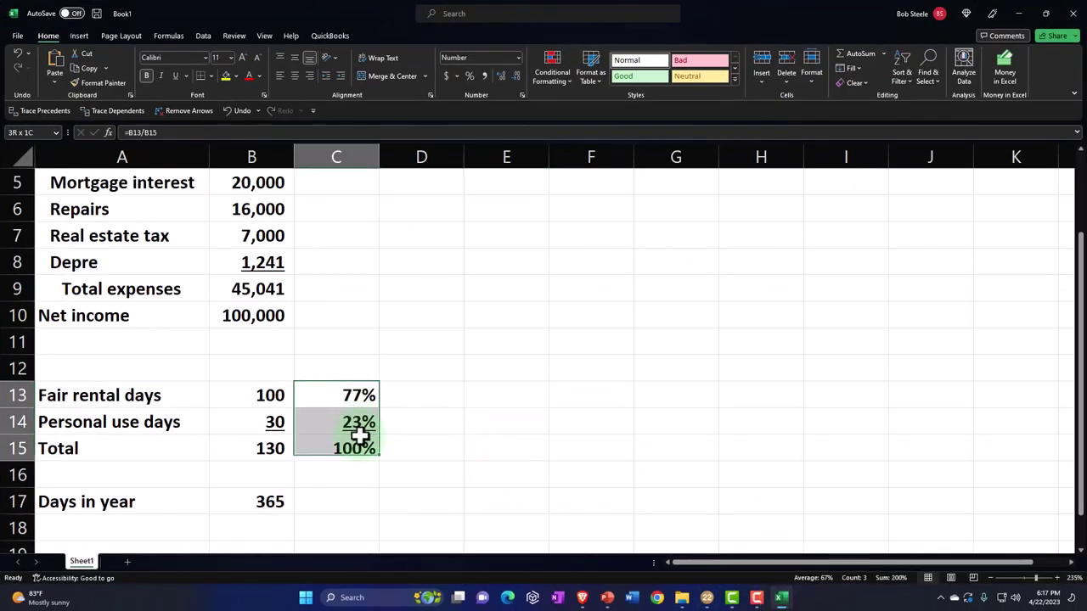
click(500, 75)
click(500, 75)
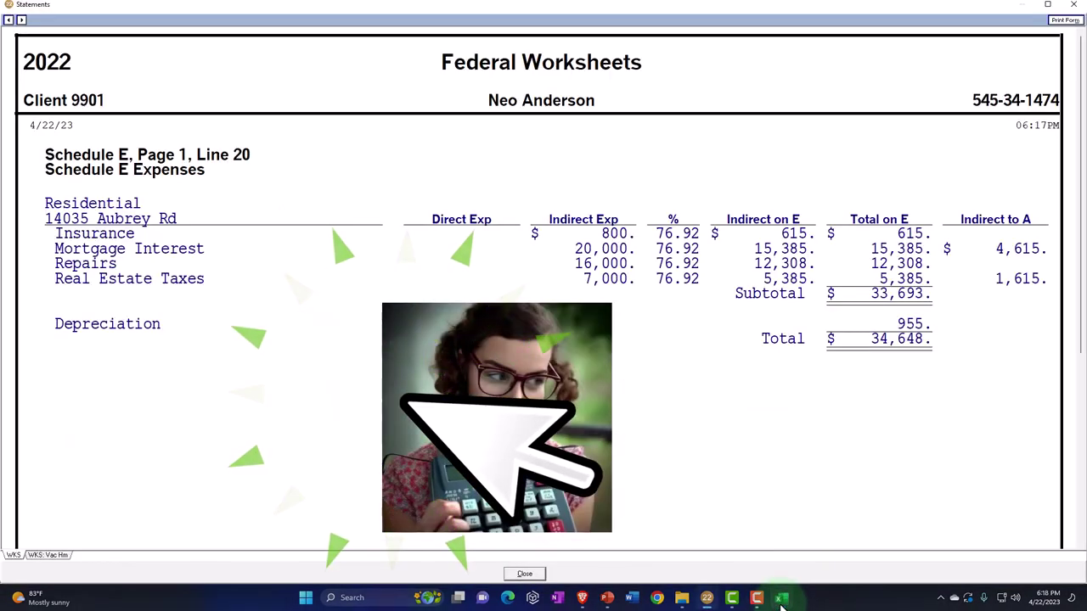
click(778, 600)
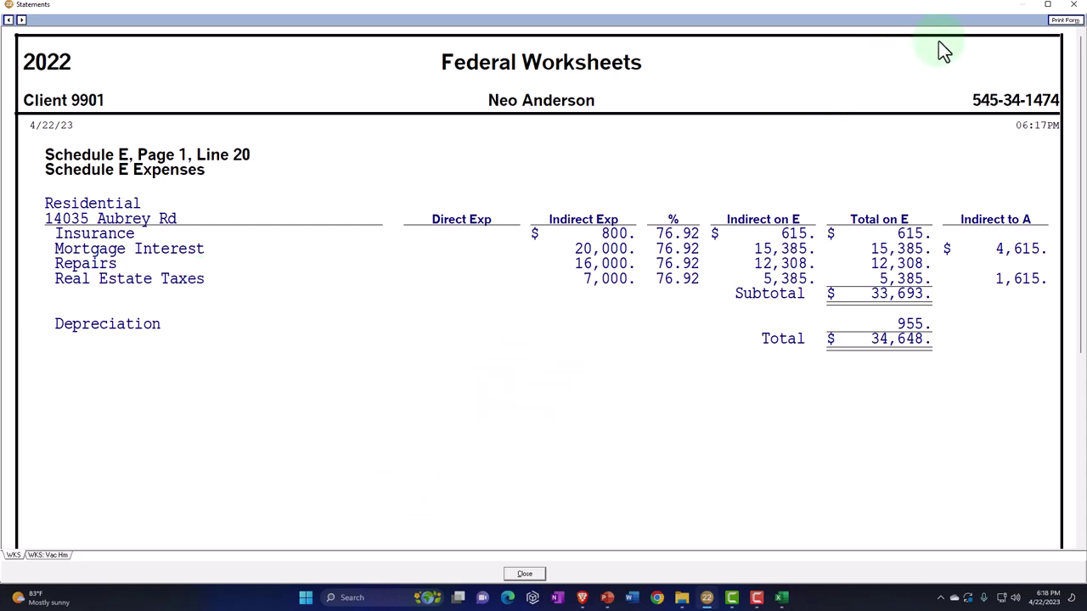
Step: Close the expense worksheet, list all forms and check the real estate taxes and mortgage interest on Schedule A
click(1076, 5)
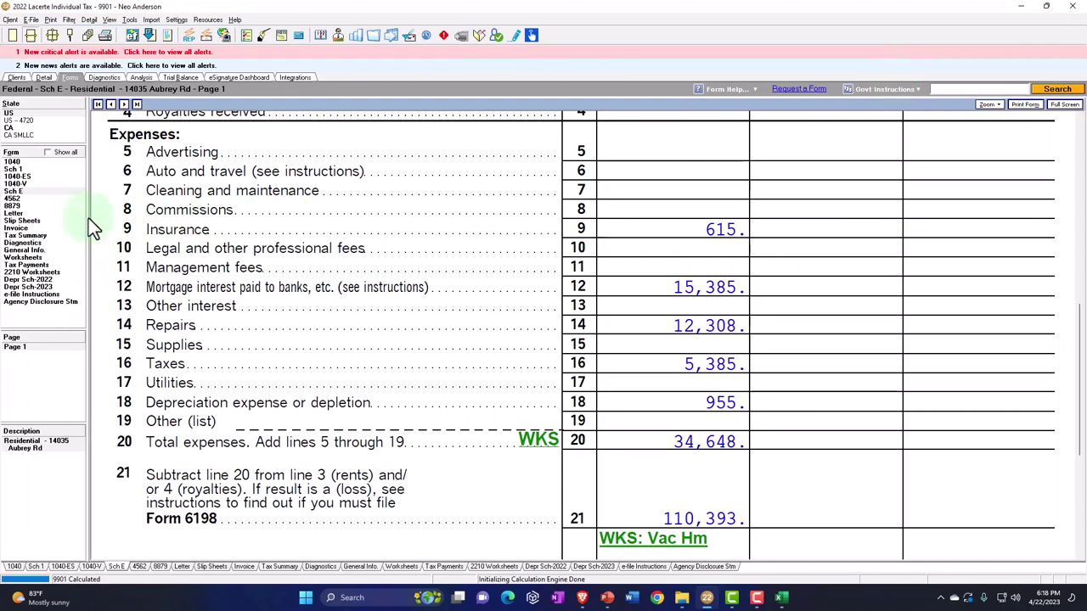
click(47, 152)
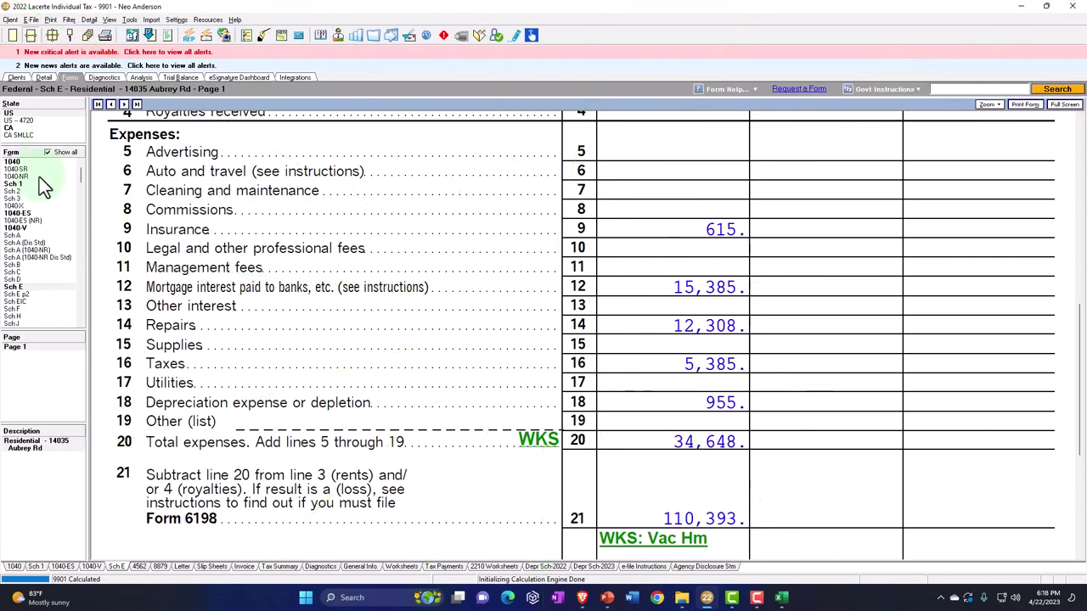
click(29, 245)
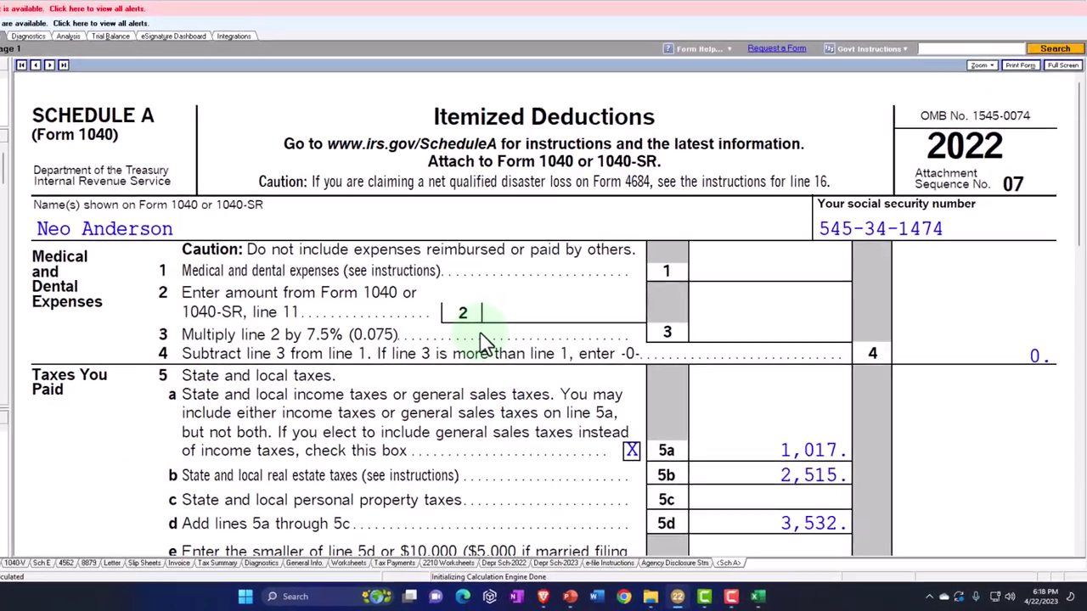
scroll(477, 338, down, 3)
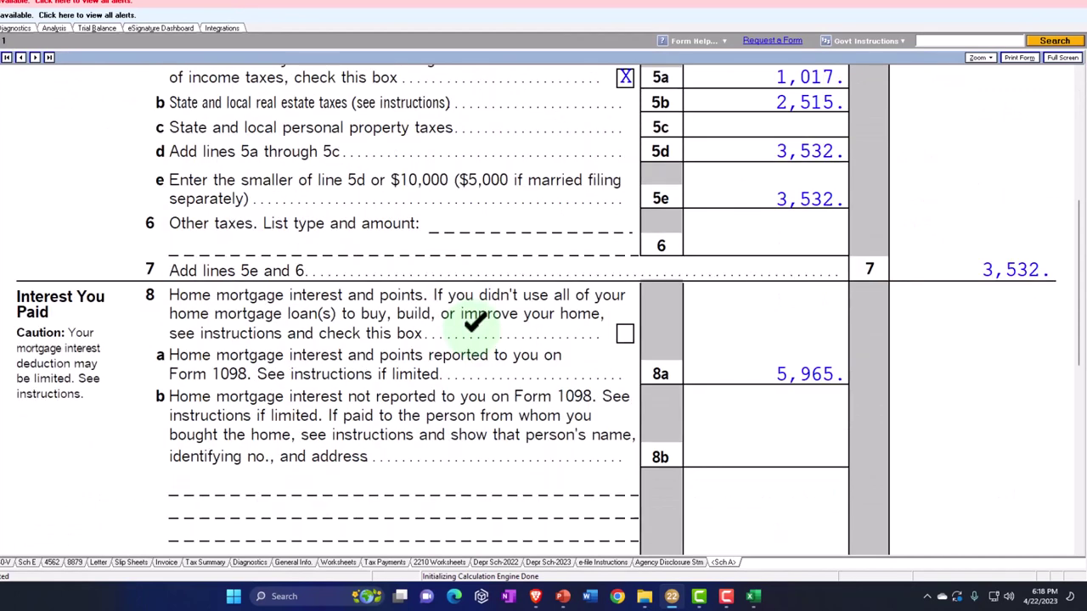
click(761, 368)
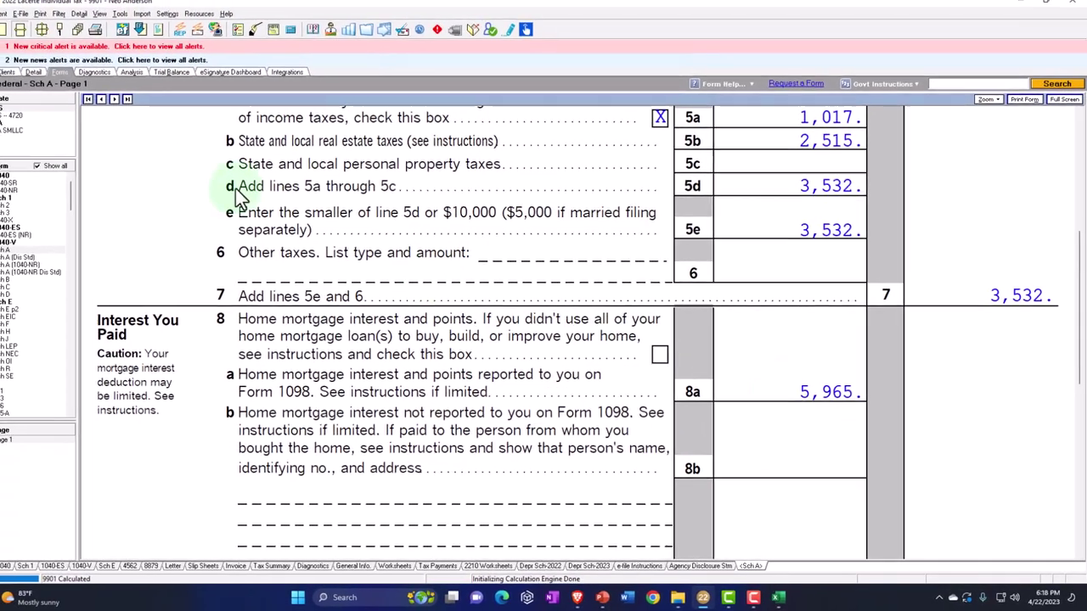
Step: Open the Interest section of the Itemized Deductions detail input to check the home mortgage interest entry
click(44, 76)
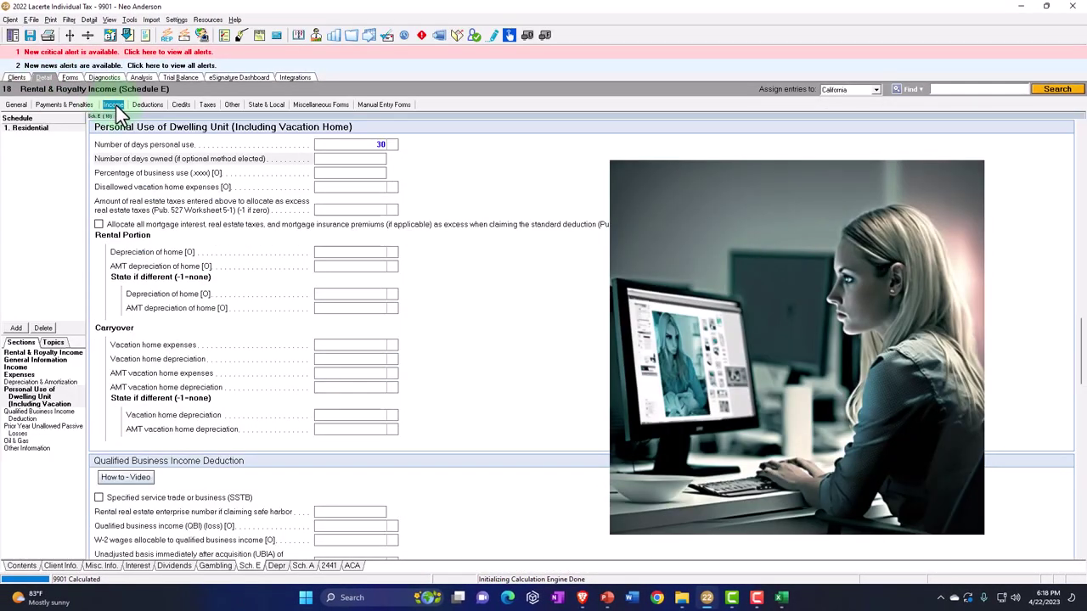
click(141, 105)
click(154, 153)
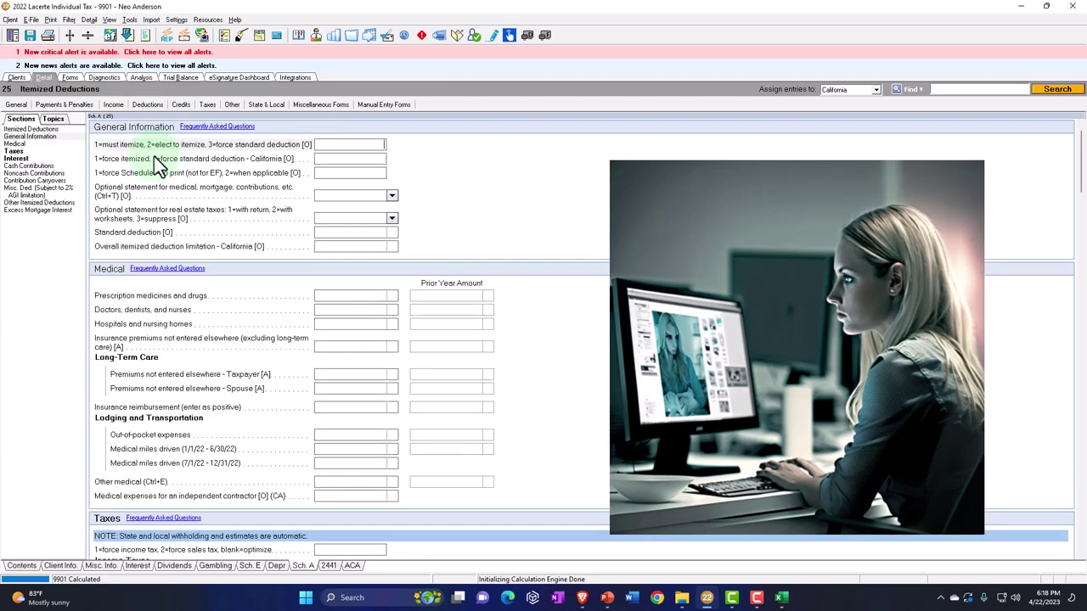
click(25, 159)
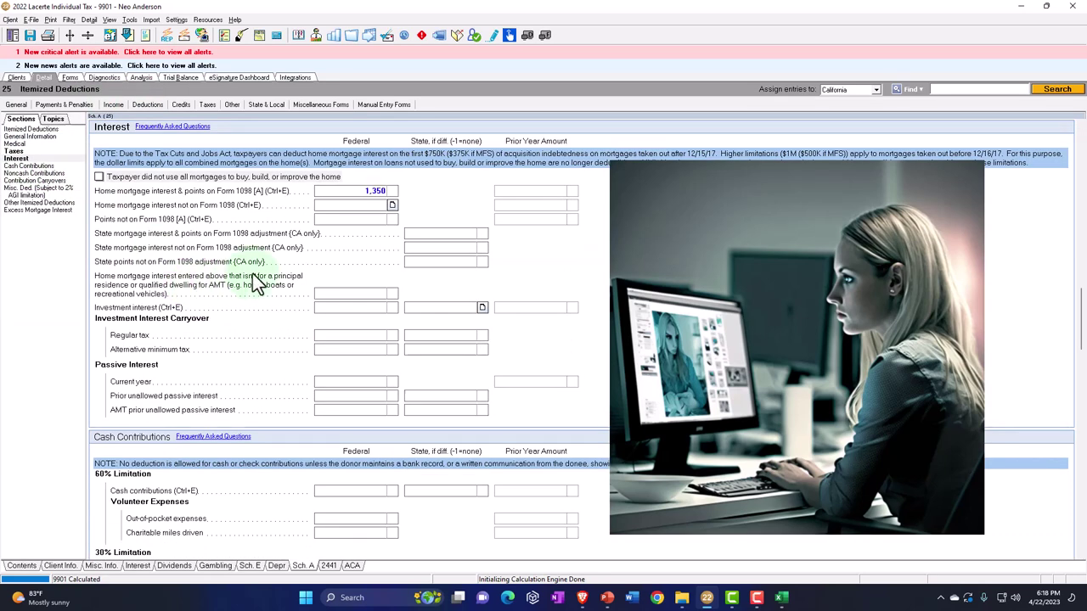
Step: Clear the Form 1098 home mortgage interest and the principal residence real estate tax entries from the Itemized Deductions input
click(340, 195)
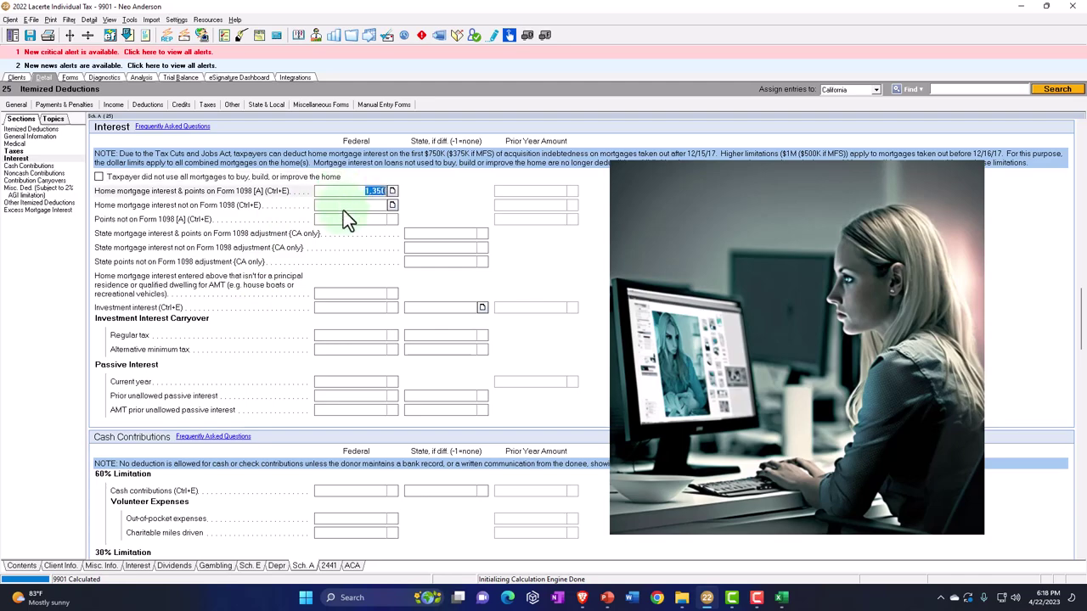
key(Delete)
scroll(343, 210, up, 3)
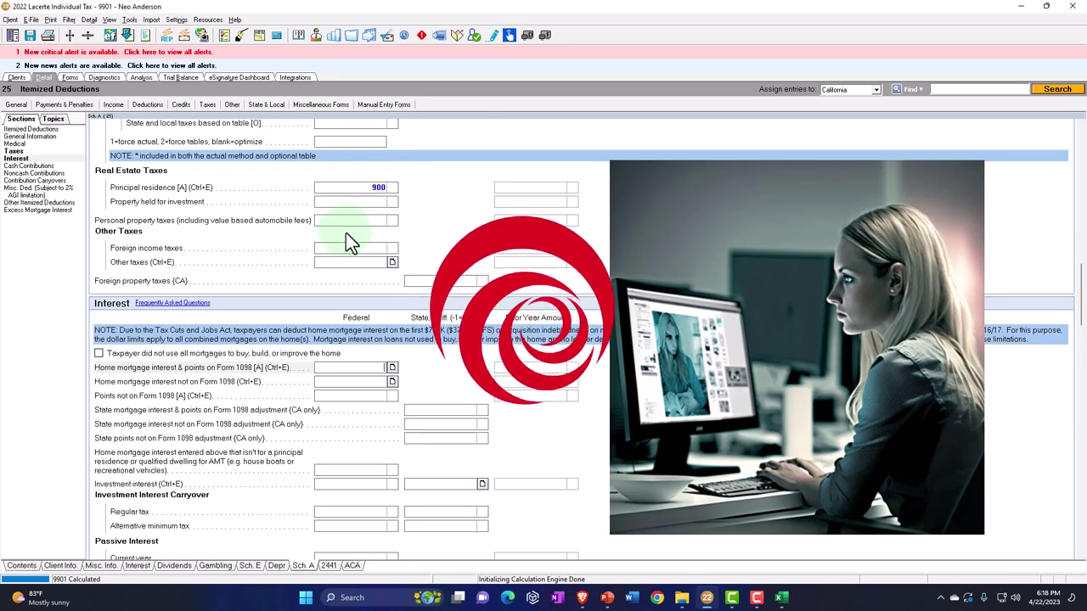
key(Delete)
scroll(348, 242, up, 1)
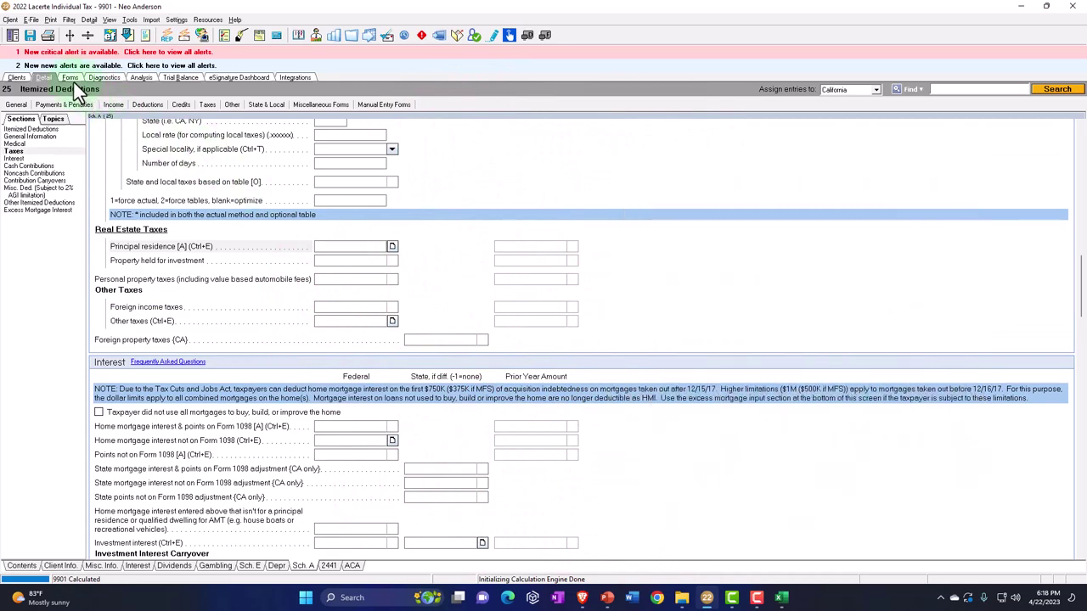
Step: Check the real estate taxes on line 5b and the home mortgage interest on line 8a of the Schedule A form
click(69, 77)
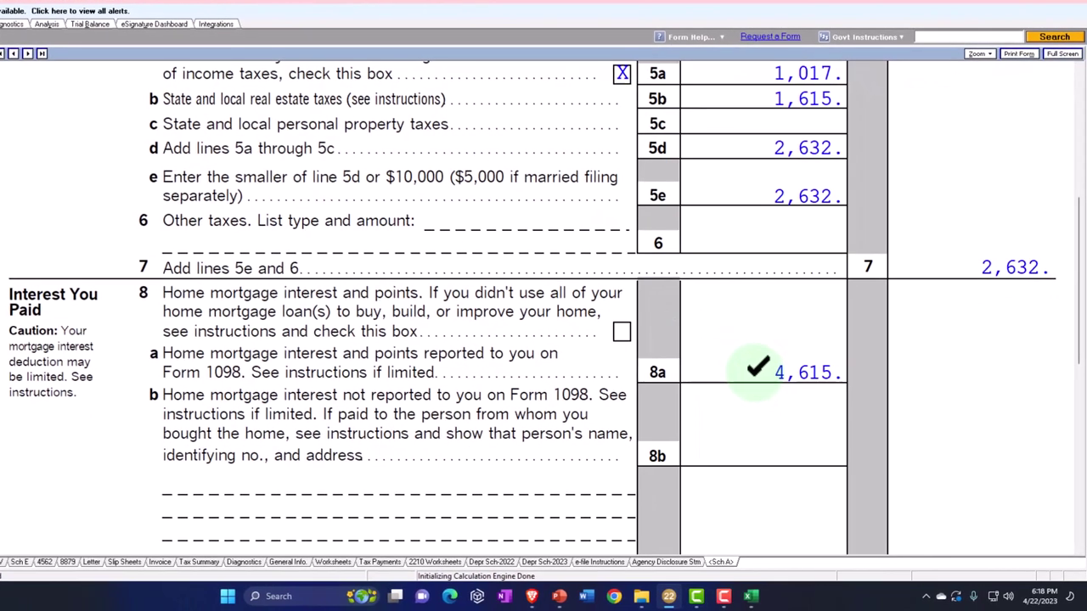
scroll(786, 389, up, 1)
scroll(758, 374, up, 2)
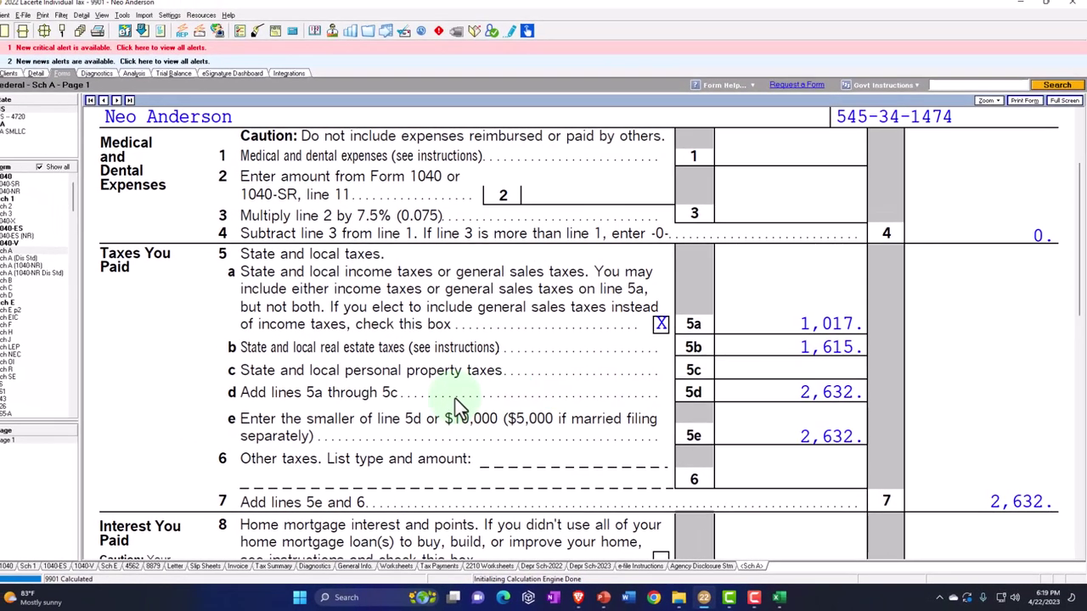
Step: Review the Schedule E expenses and the vacation home worksheet linked under line 21, and close the worksheet
double_click(18, 307)
scroll(453, 349, down, 8)
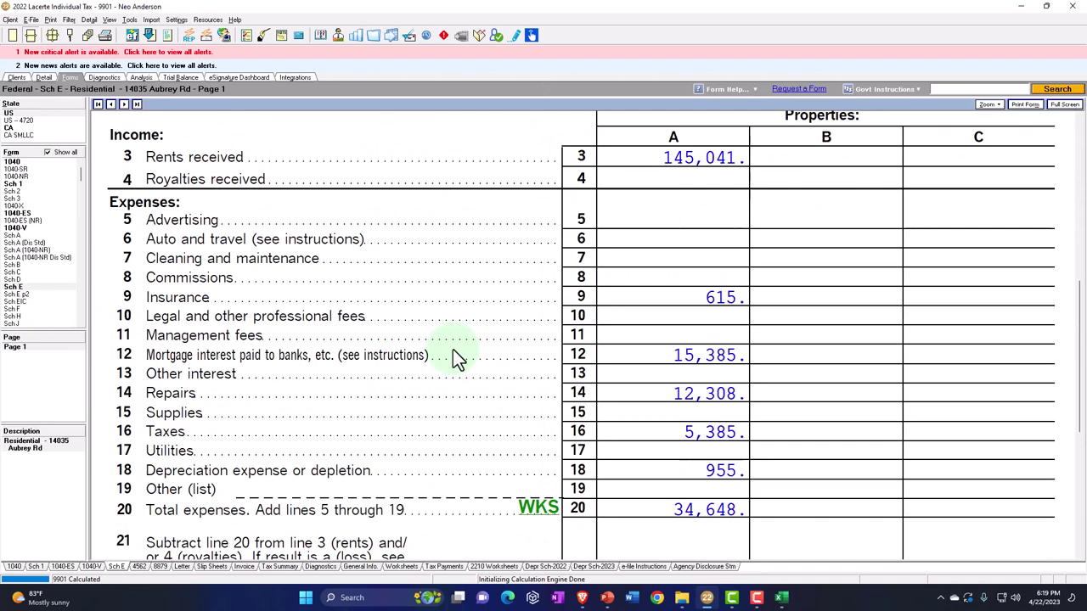
scroll(452, 353, down, 3)
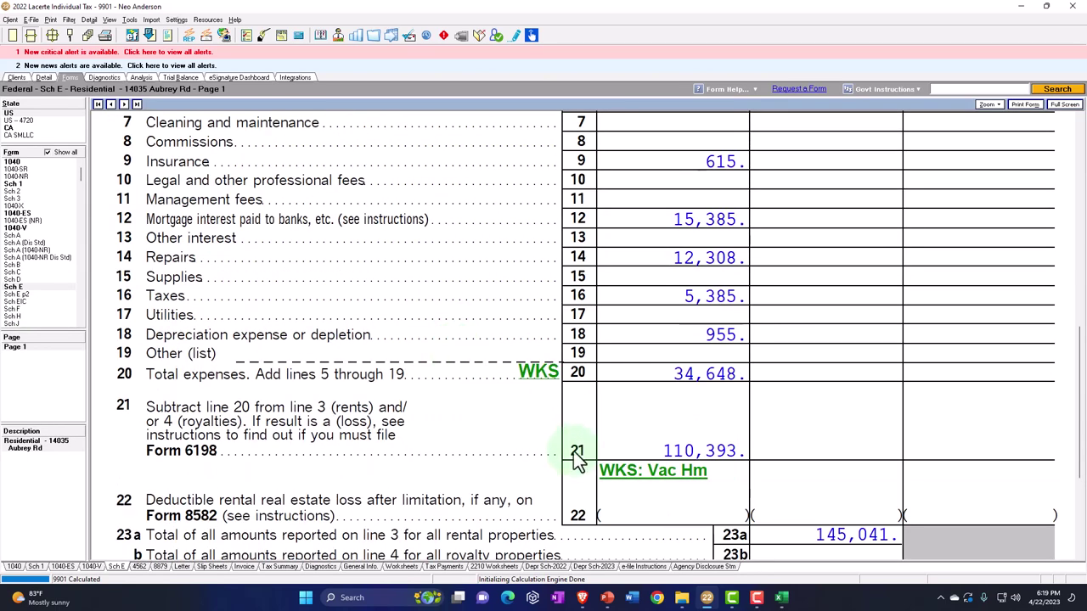
click(652, 472)
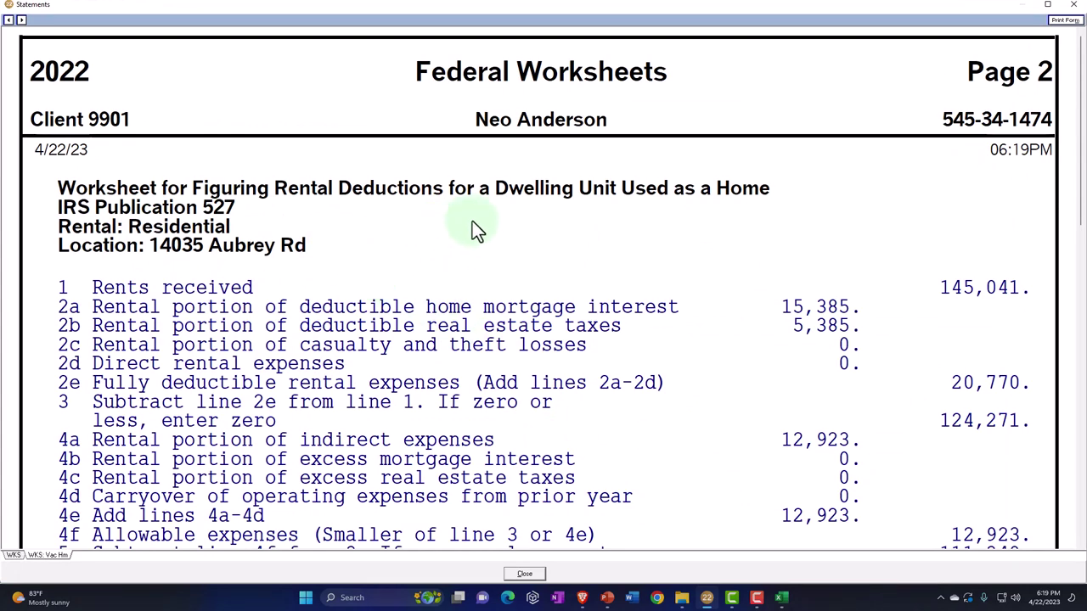
scroll(473, 223, down, 4)
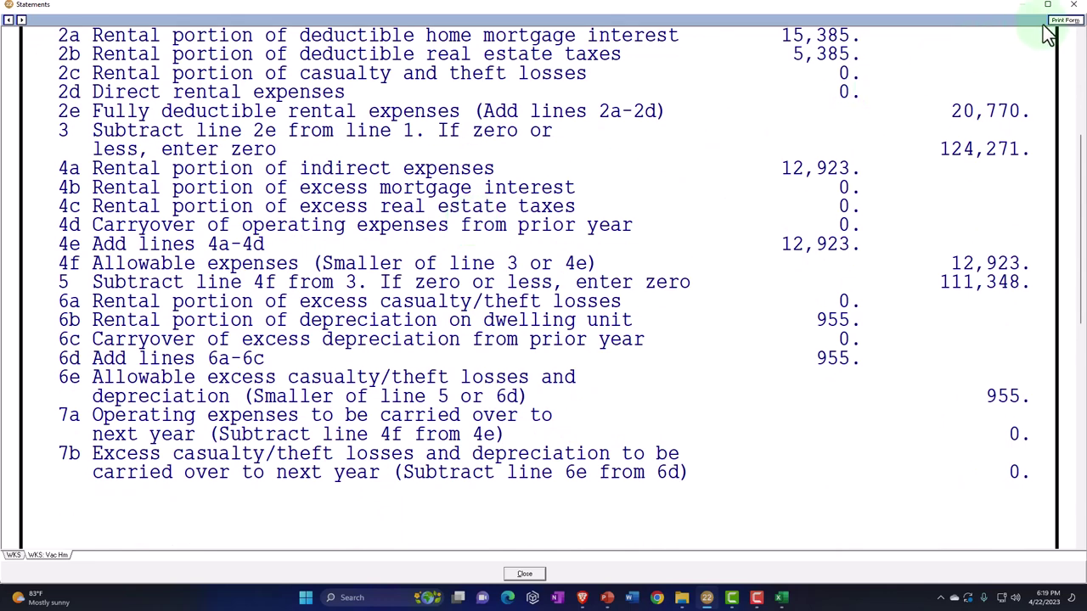
click(1074, 7)
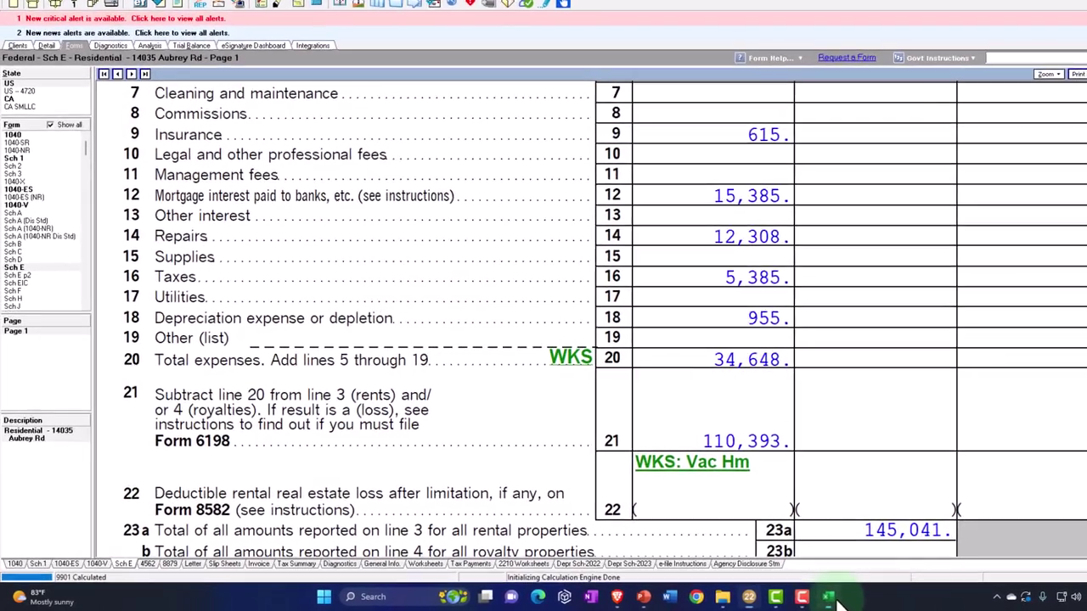
Step: Switch to the Excel workbook and add the headings Personal in C1 and Rental in D1
click(830, 598)
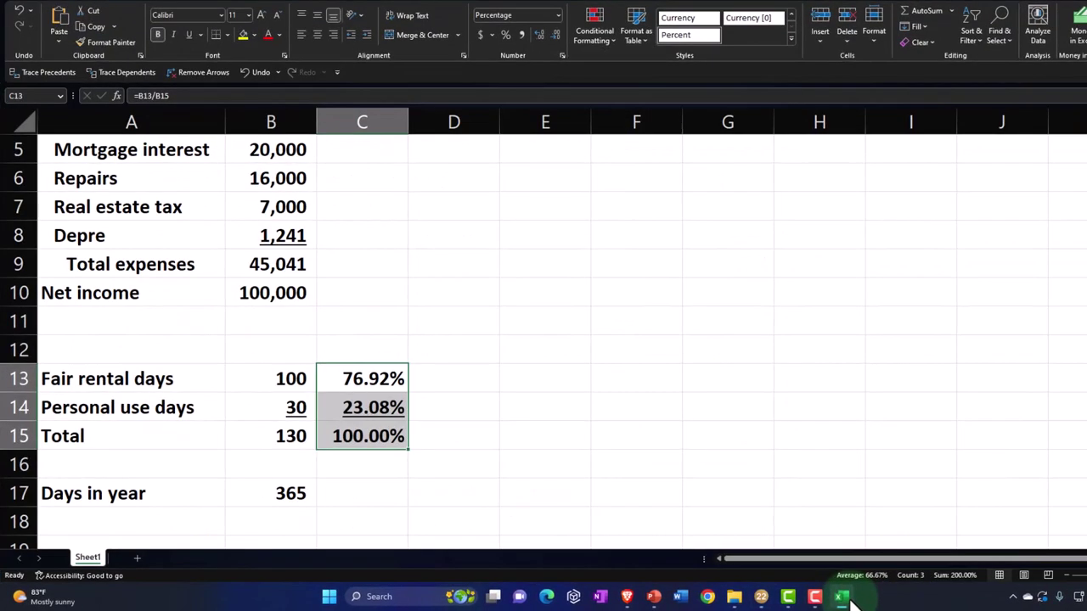
click(624, 437)
scroll(624, 436, up, 2)
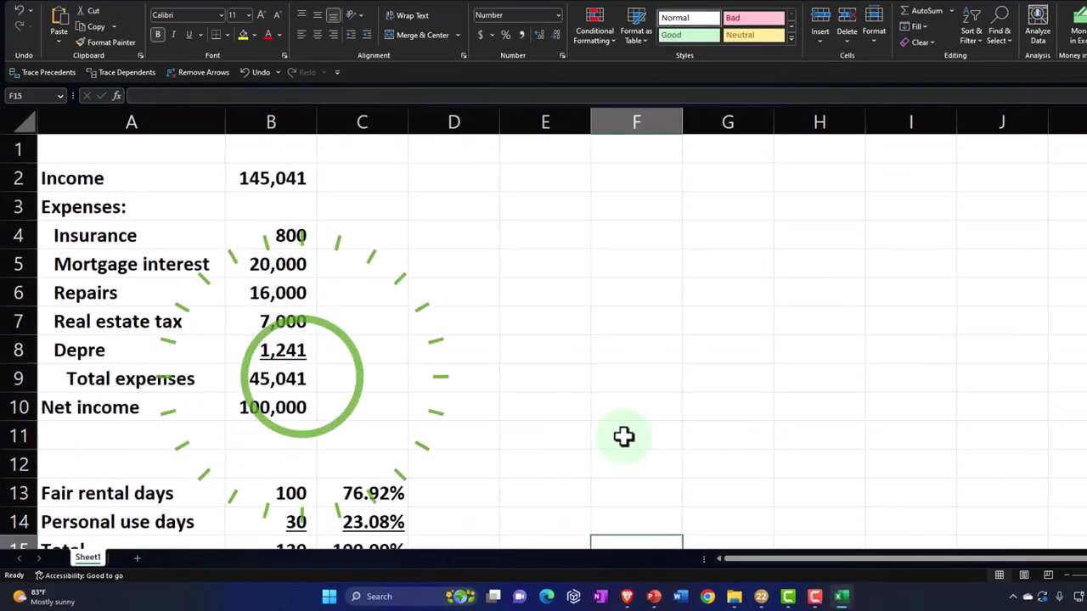
click(374, 153)
text(Personal)
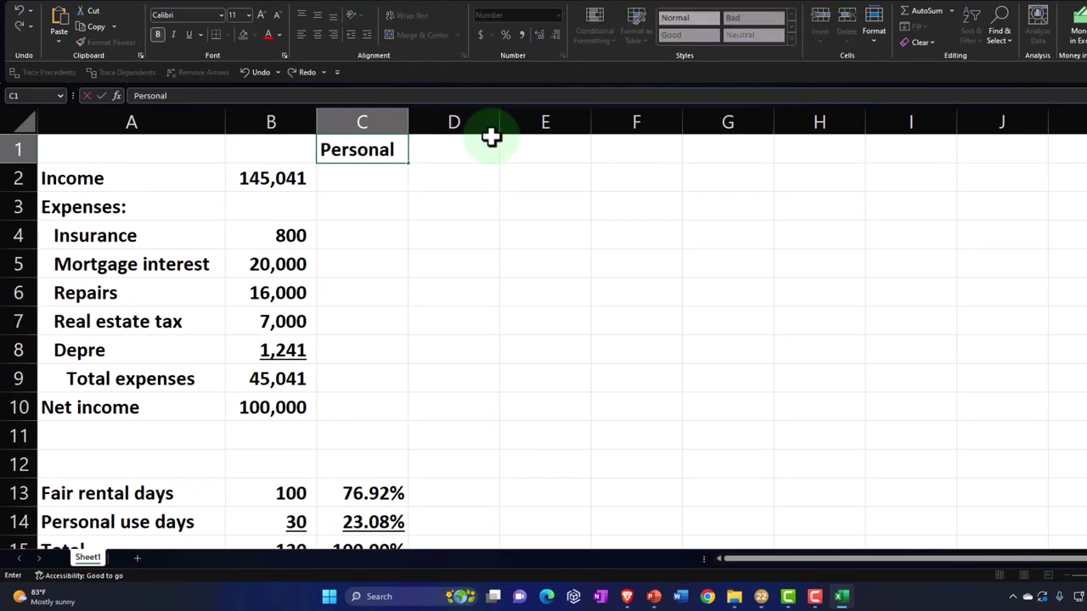
click(491, 141)
key(Return)
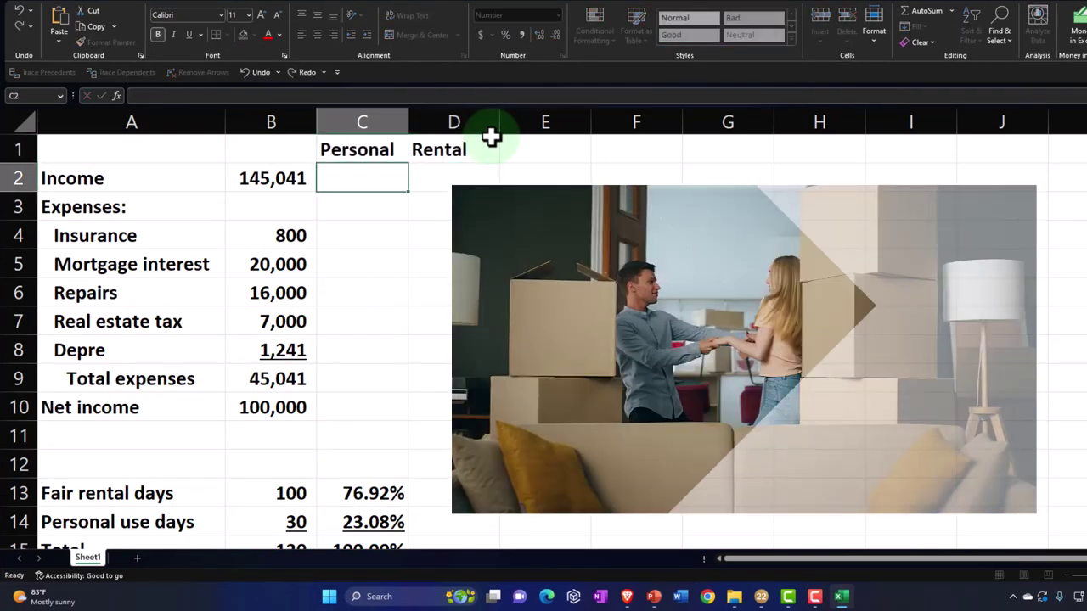
Step: Format the headings in C1:D1 with a black fill, white font and centered alignment
drag(387, 150, 427, 149)
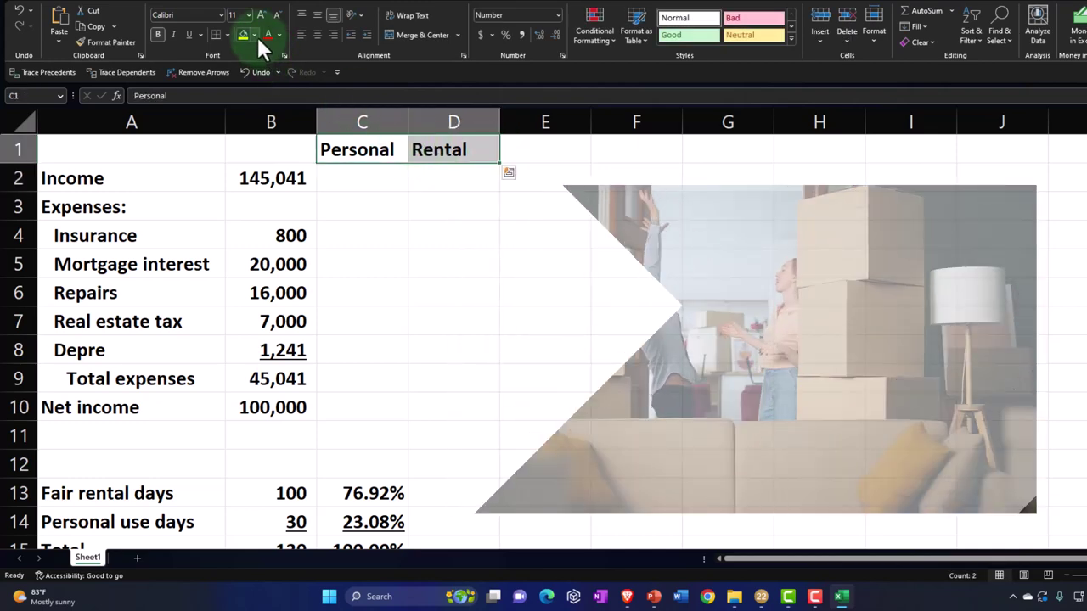
click(255, 34)
click(254, 65)
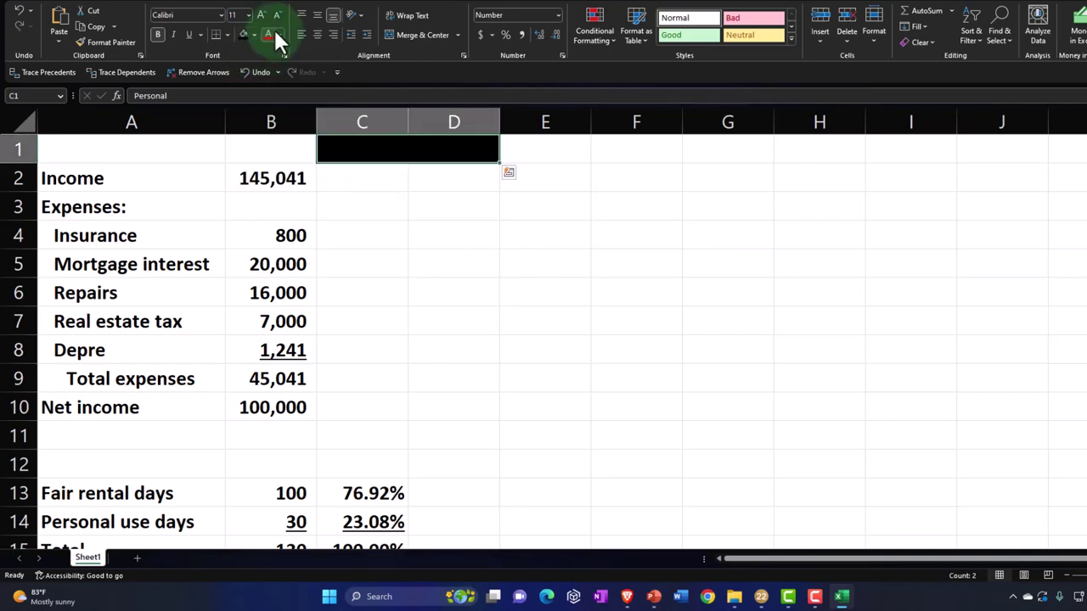
click(279, 35)
click(266, 87)
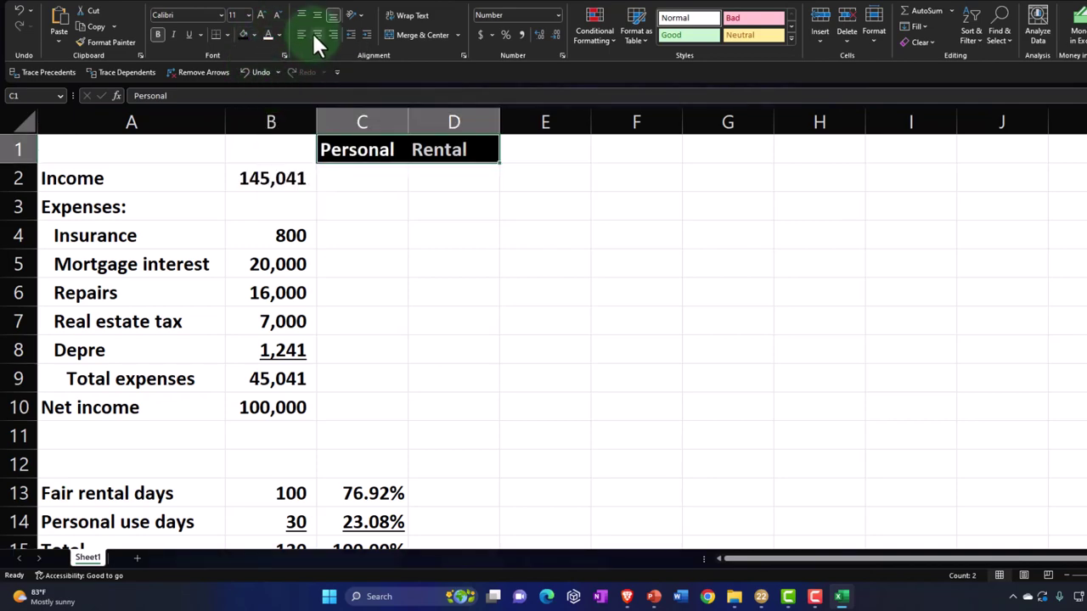
Step: Allocate the income by entering 0 for Personal in C2 and the formula =B2 for Rental in D2
click(399, 187)
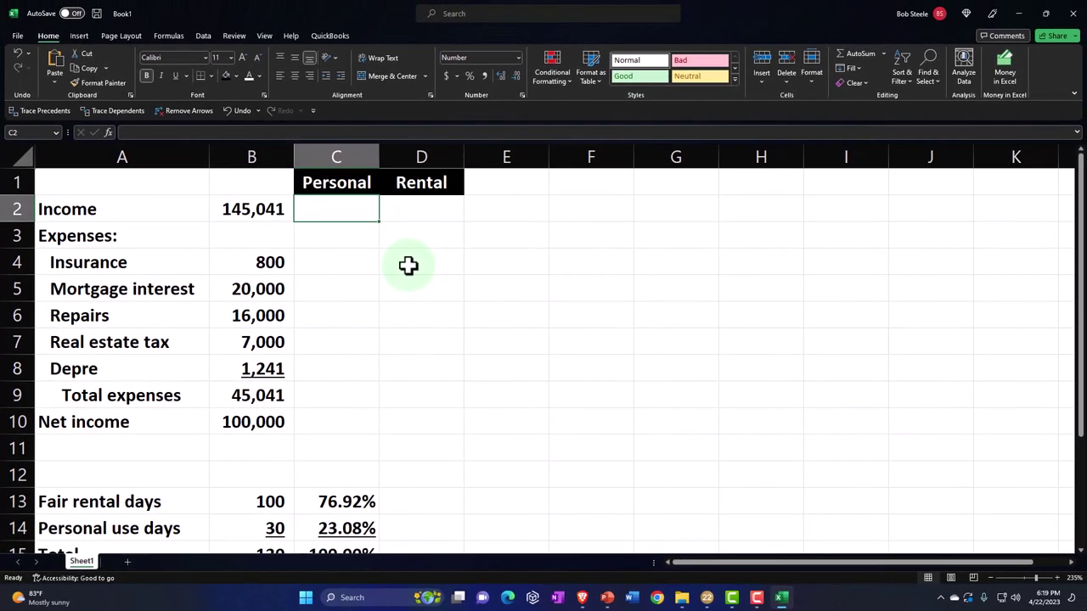
text(0)
key(Tab)
text(=B2)
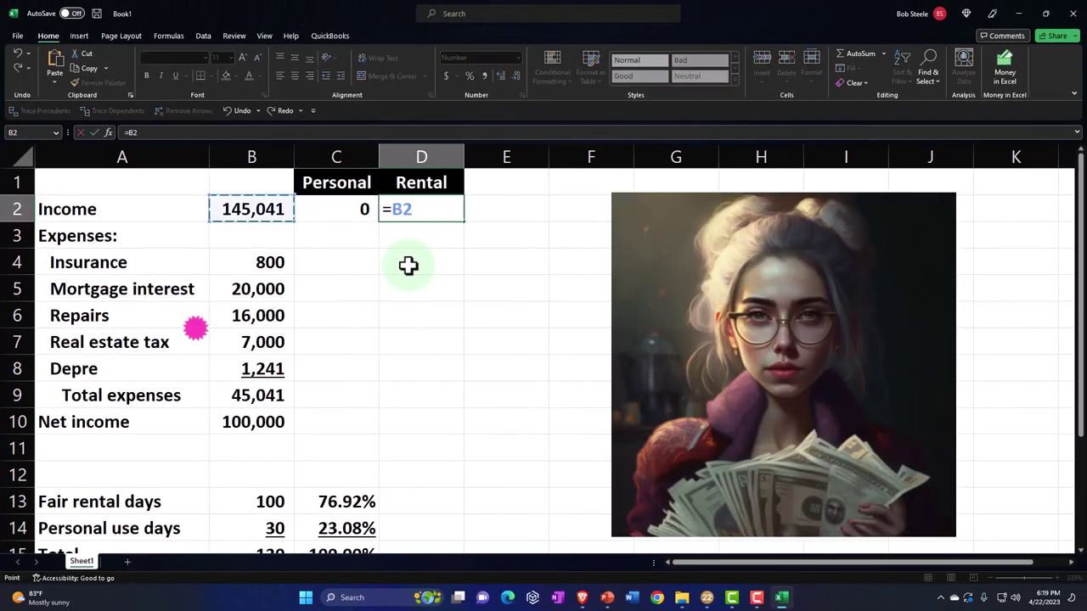
key(Return)
Step: Calculate the personal share of insurance in C4 with =B4*$C$14 and copy the formula through C8
key(Down)
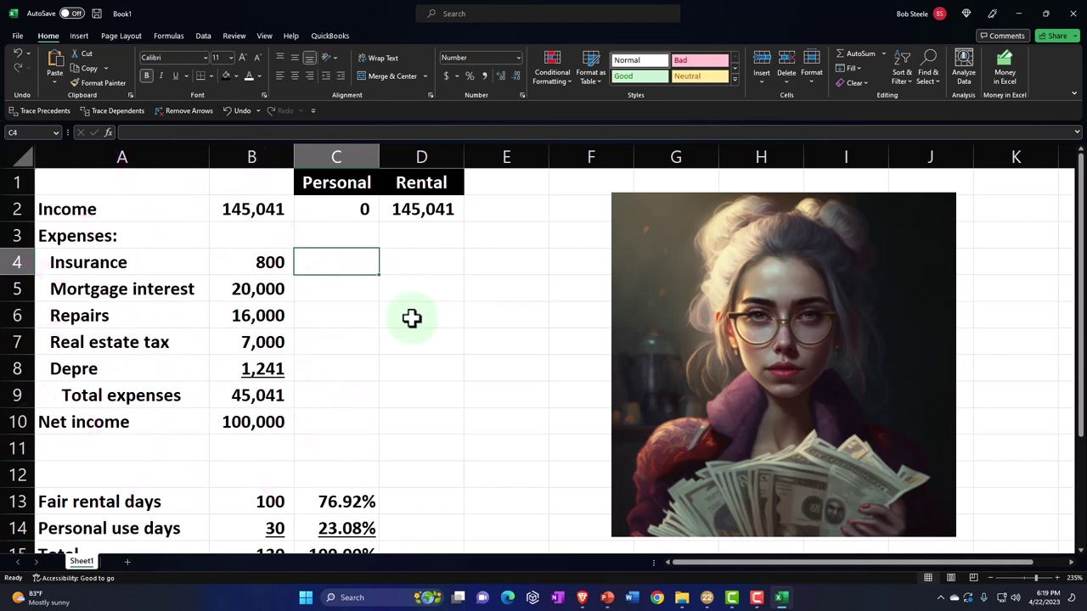
text(=)
key(Left)
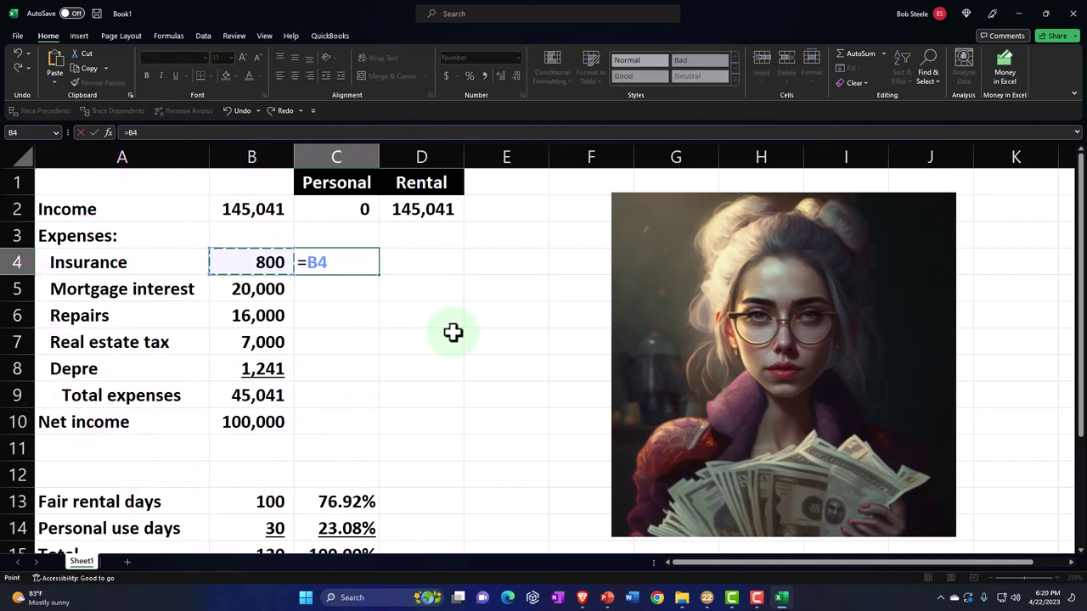
text(*)
key(Down)
key(Down)
key(Down)
key(Down)
key(Down)
key(Down)
key(Down)
key(Down)
key(Down)
key(Down)
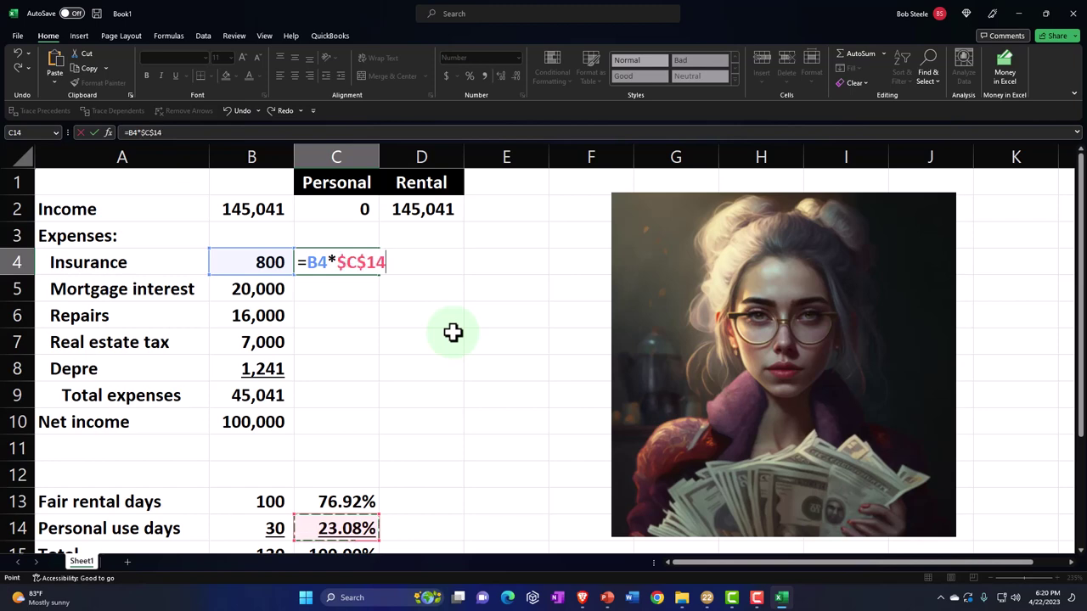
key(Return)
click(374, 266)
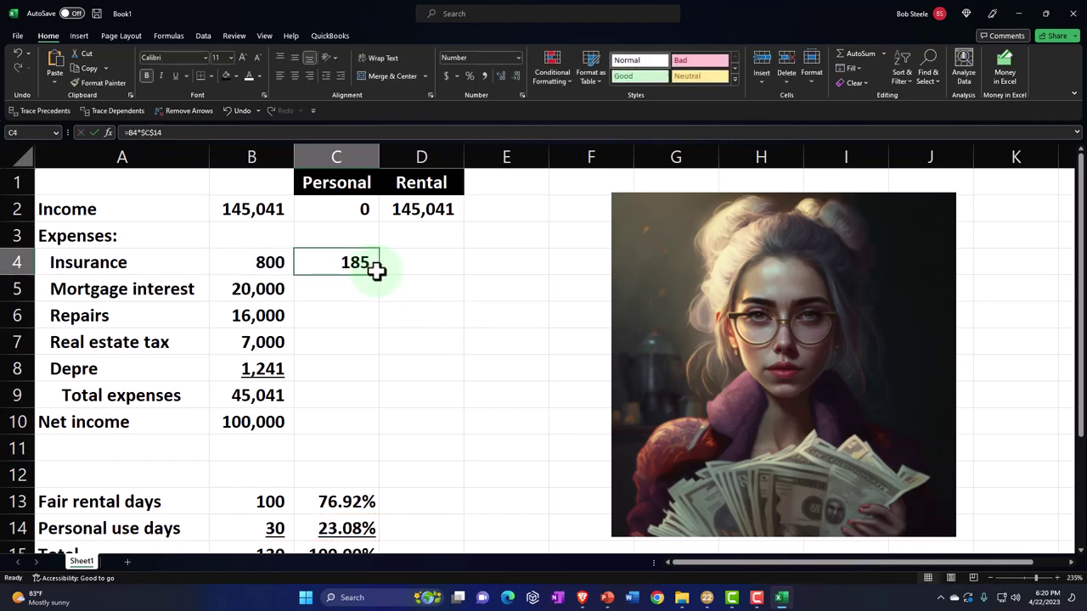
drag(381, 277, 380, 374)
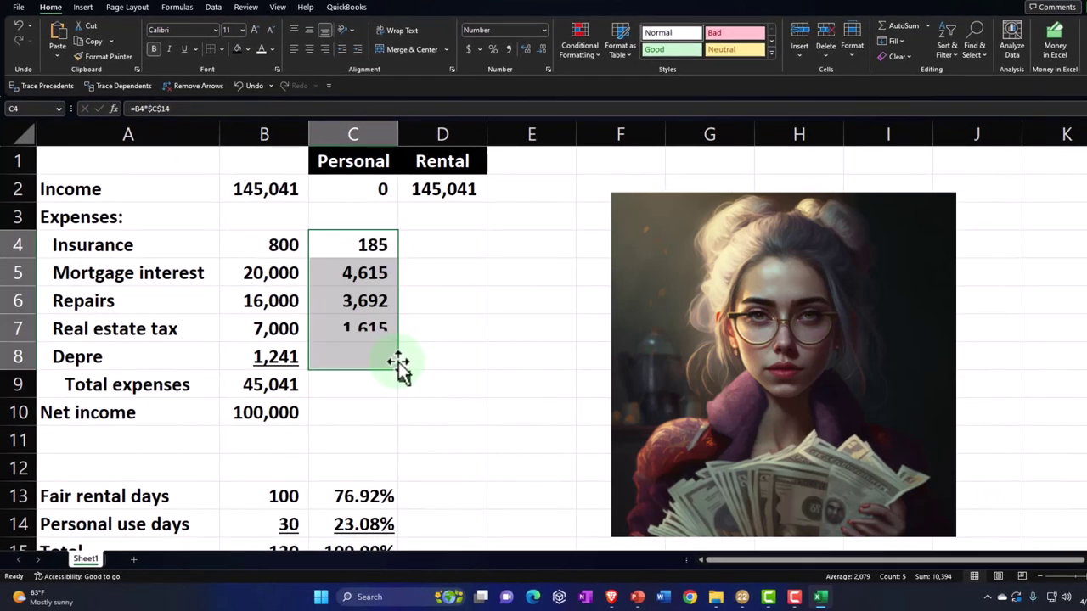
Step: Highlight the mortgage interest row A5:C5 and the real estate tax row A7:C7 in yellow
drag(165, 275, 331, 270)
click(246, 47)
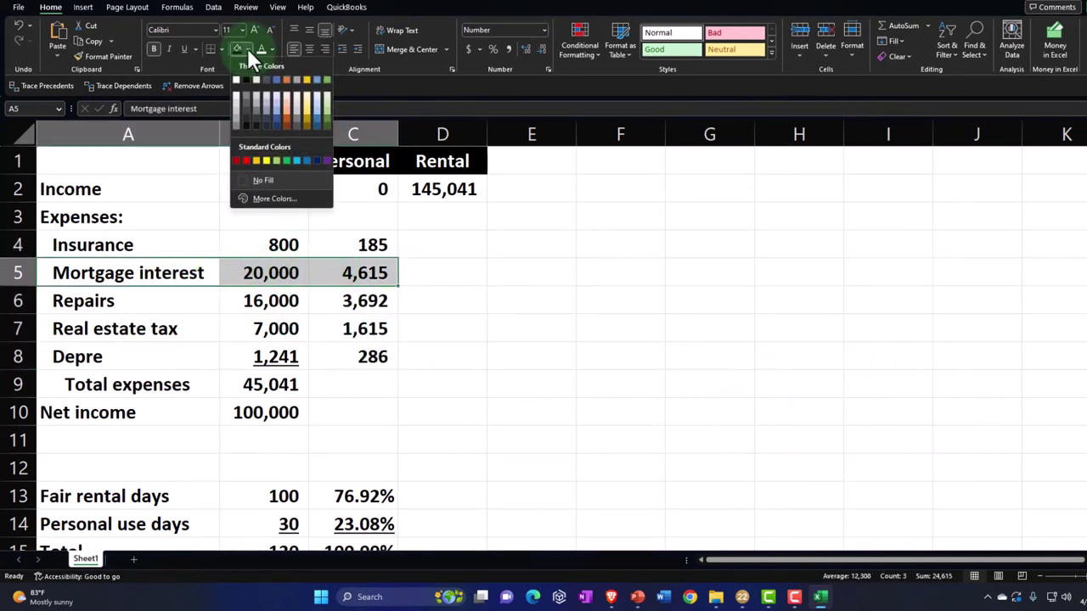
click(265, 160)
drag(140, 330, 325, 327)
click(235, 47)
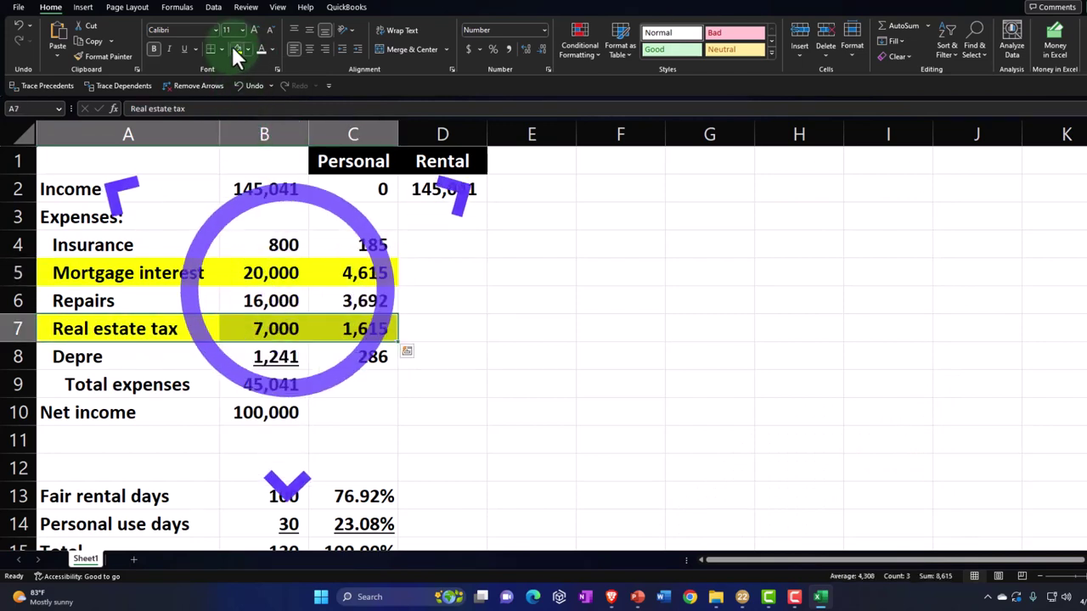
Step: Calculate the rental share of insurance in D4 with =B4*$C$13 and copy the formula through D8
click(353, 248)
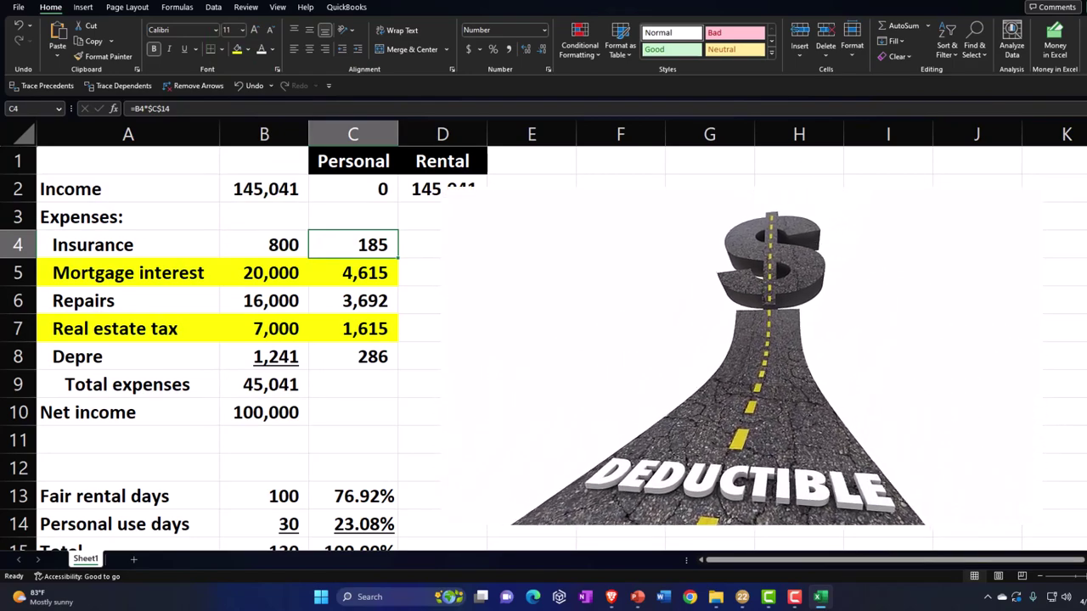
click(419, 244)
text(=)
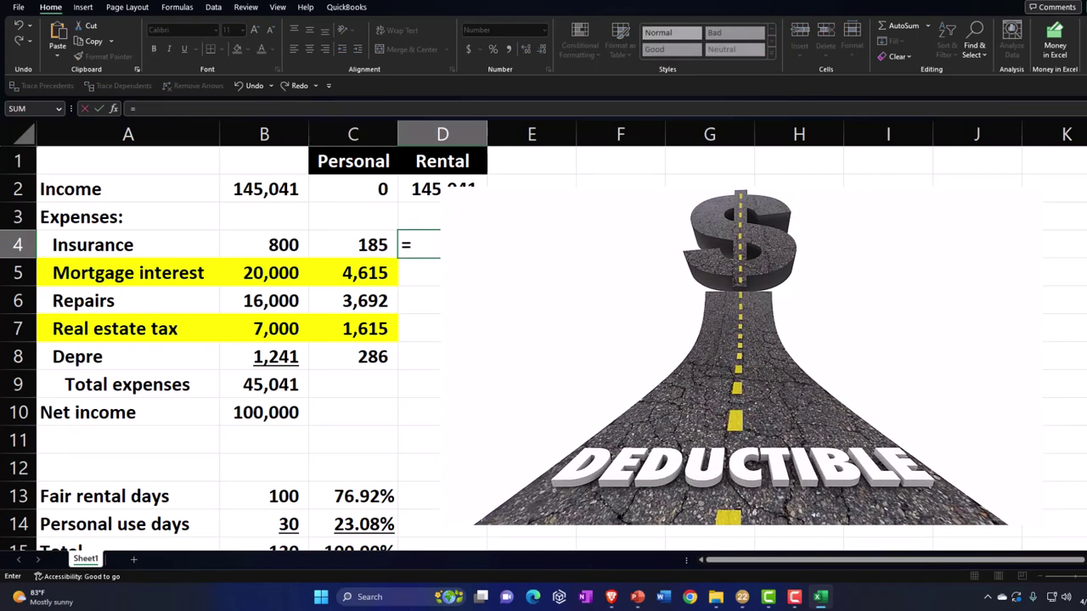
key(Left)
key(Left)
text(*)
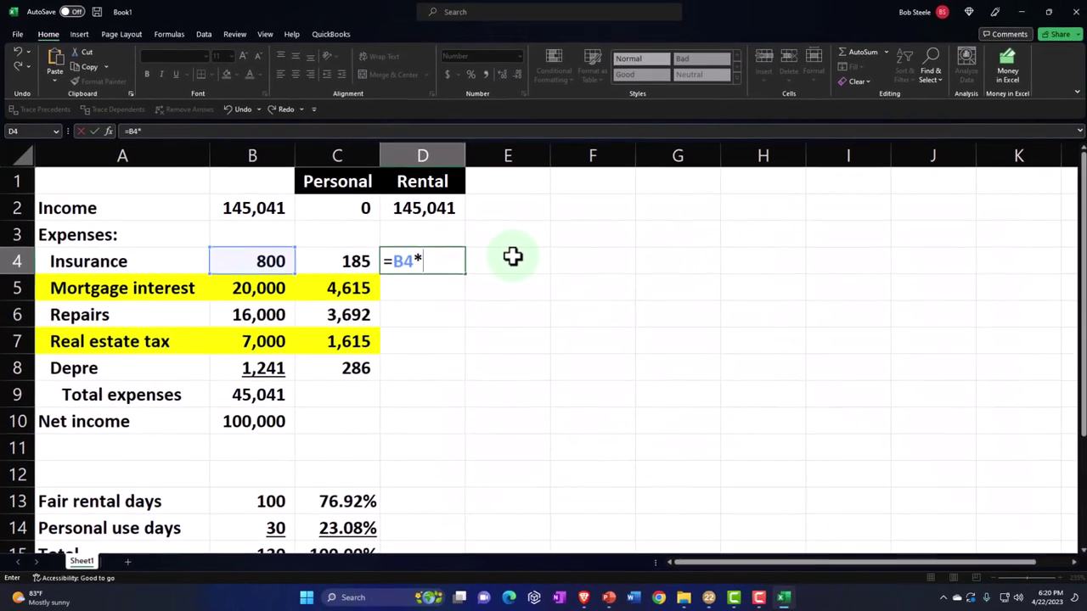
key(Down)
key(Down)
key(Down)
key(Down)
key(Down)
key(Down)
key(Down)
key(Down)
key(Down)
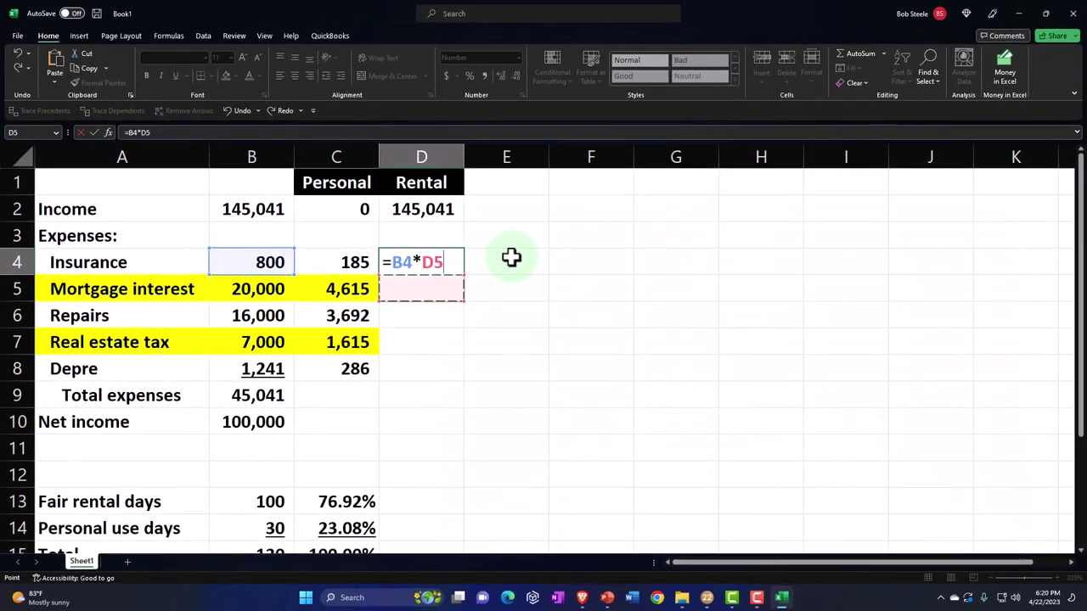
key(Left)
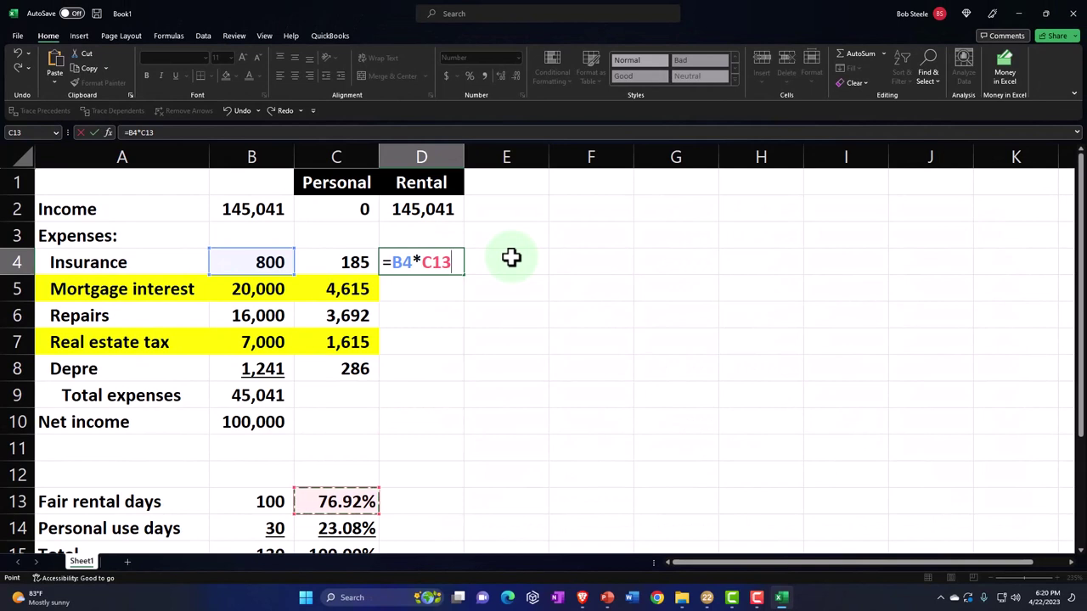
key(F4)
key(Return)
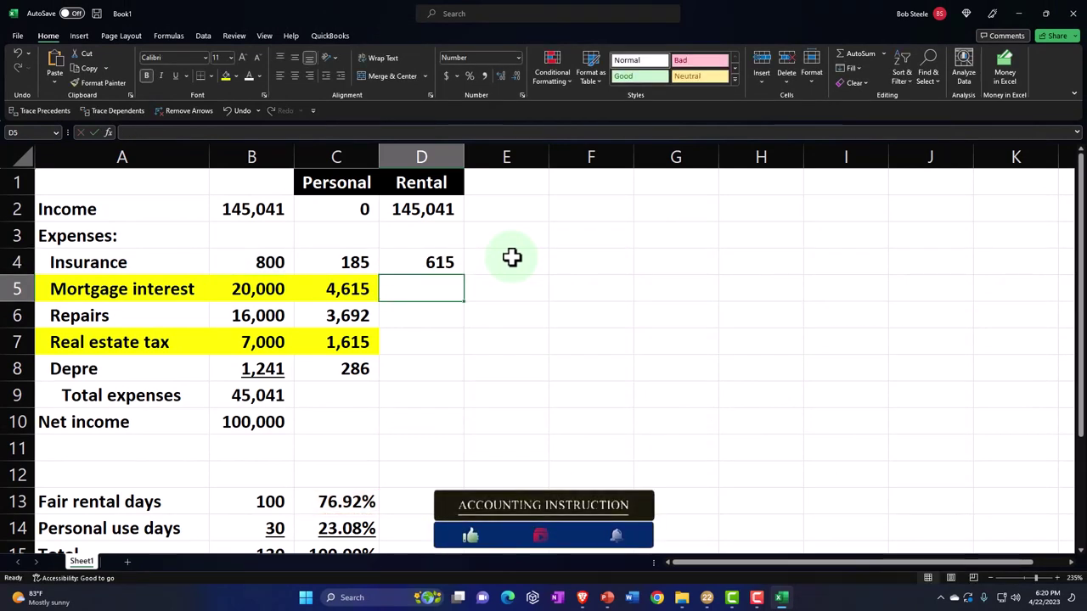
click(458, 270)
drag(463, 274, 456, 384)
Step: Add a check formula =SUM(C4:D4) in F4 for the insurance split and copy it through F8
drag(361, 266, 424, 265)
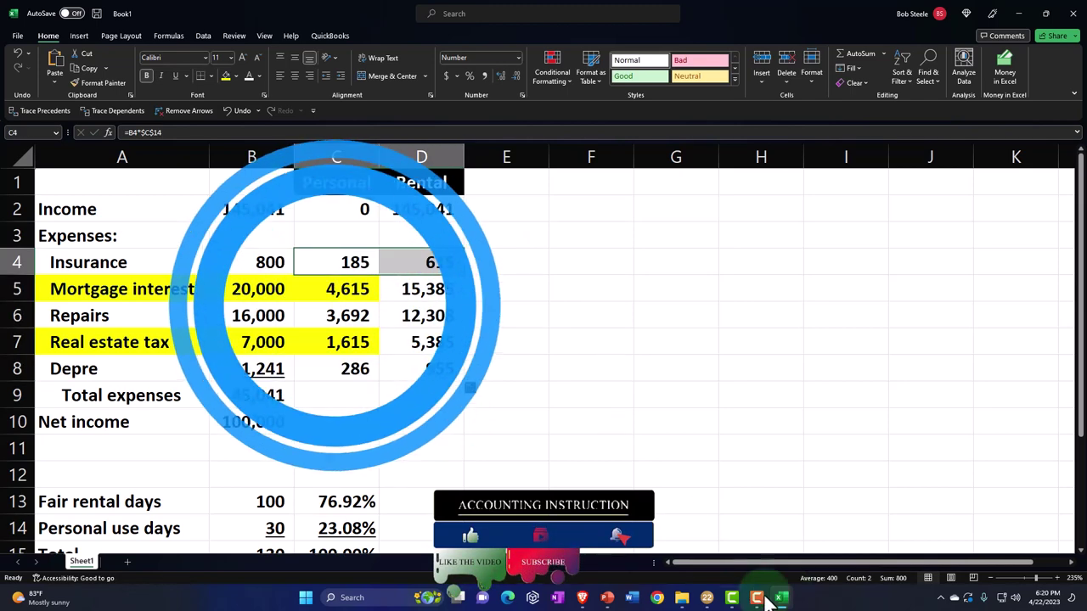
drag(373, 295, 402, 288)
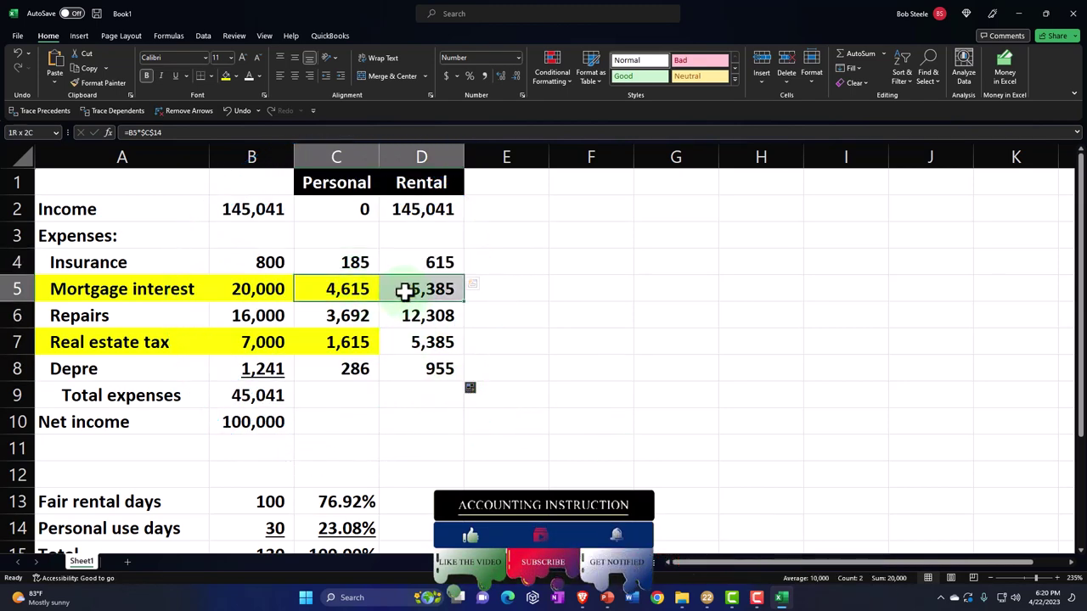
click(600, 270)
text(=sum()
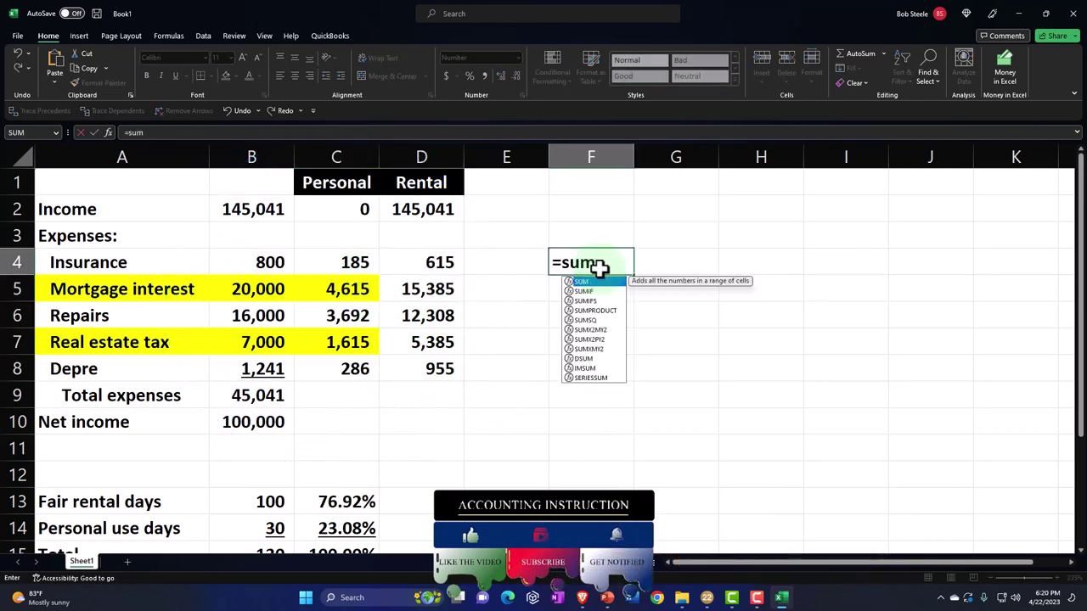
key(Left)
key(Left)
key(shift+Left)
key(ctrl+Return)
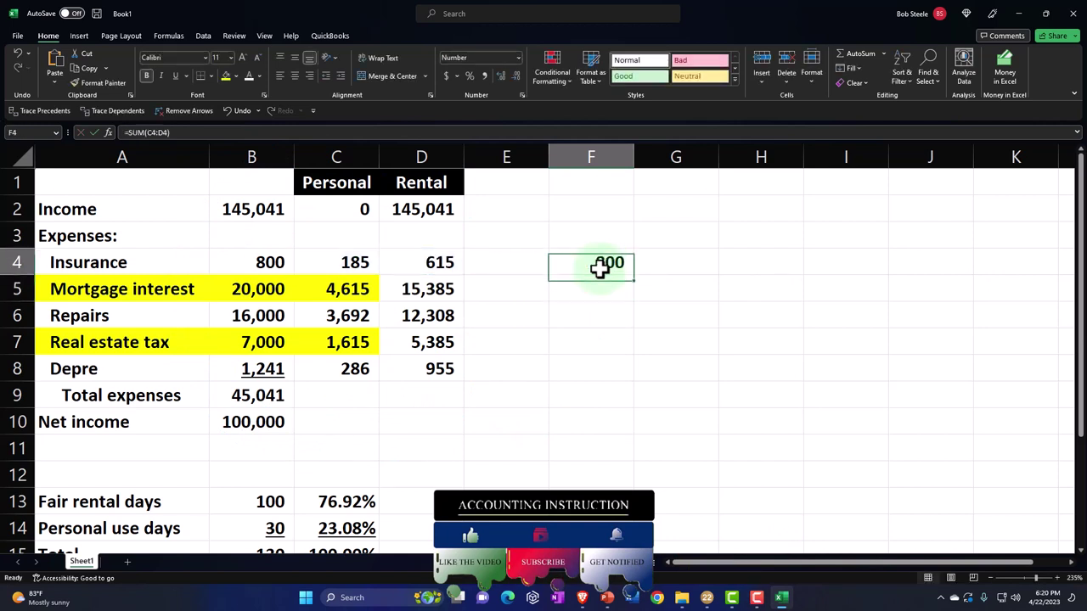
drag(634, 275, 636, 378)
click(608, 289)
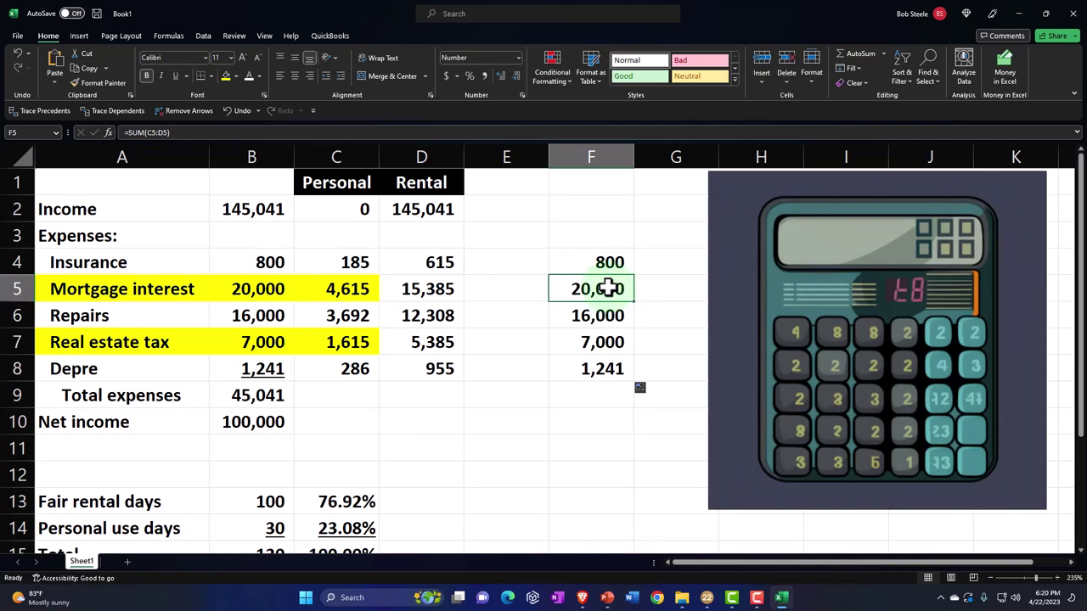
Step: Total the personal expenses in C9 with a SUM of C4:C8
key(Down)
key(Down)
key(Down)
key(Down)
key(Left)
key(Left)
key(Left)
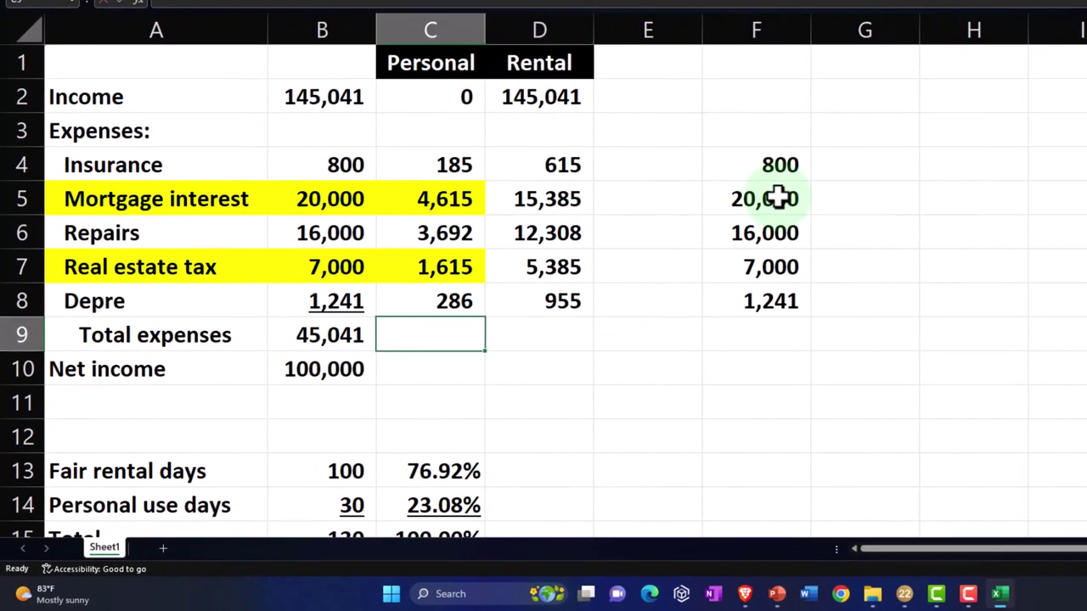
text(=sum()
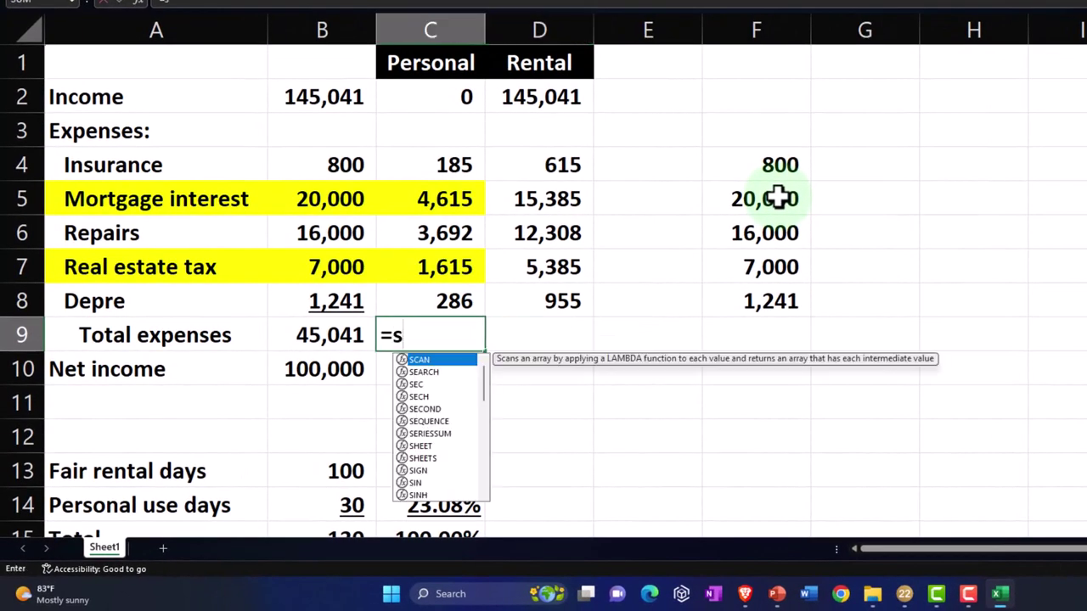
key(Up)
key(shift+Up)
key(shift+Up)
key(shift+Up)
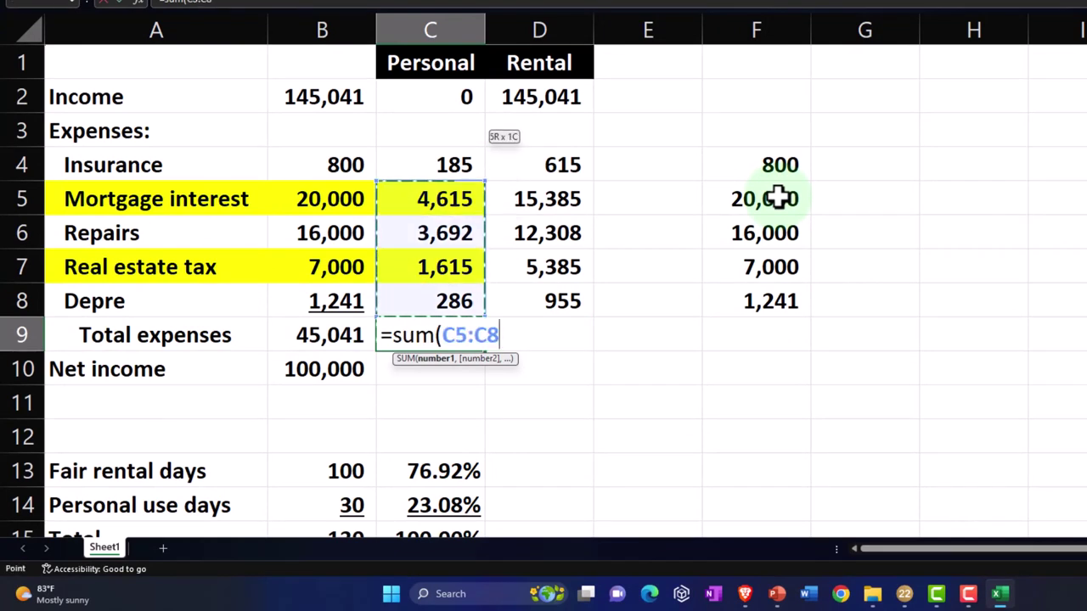
key(shift+Up)
key(Return)
Step: Total the rental expenses in D9 with a SUM of D4:D8
key(Up)
key(Right)
text(=sum()
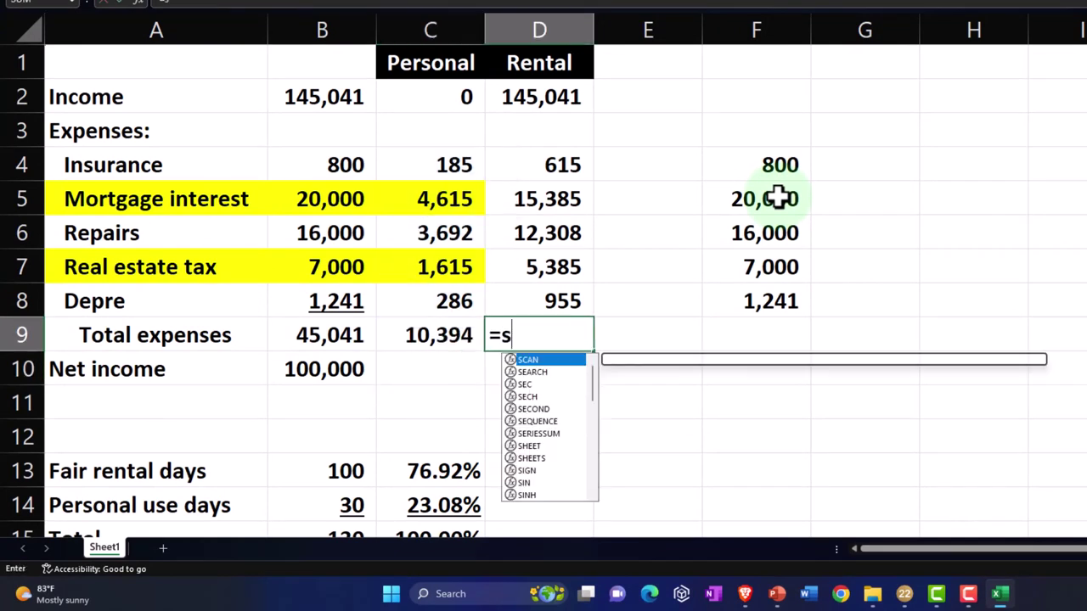
key(Up)
key(shift+Up)
key(shift+Up)
key(shift+Up)
key(shift+Up)
key(Return)
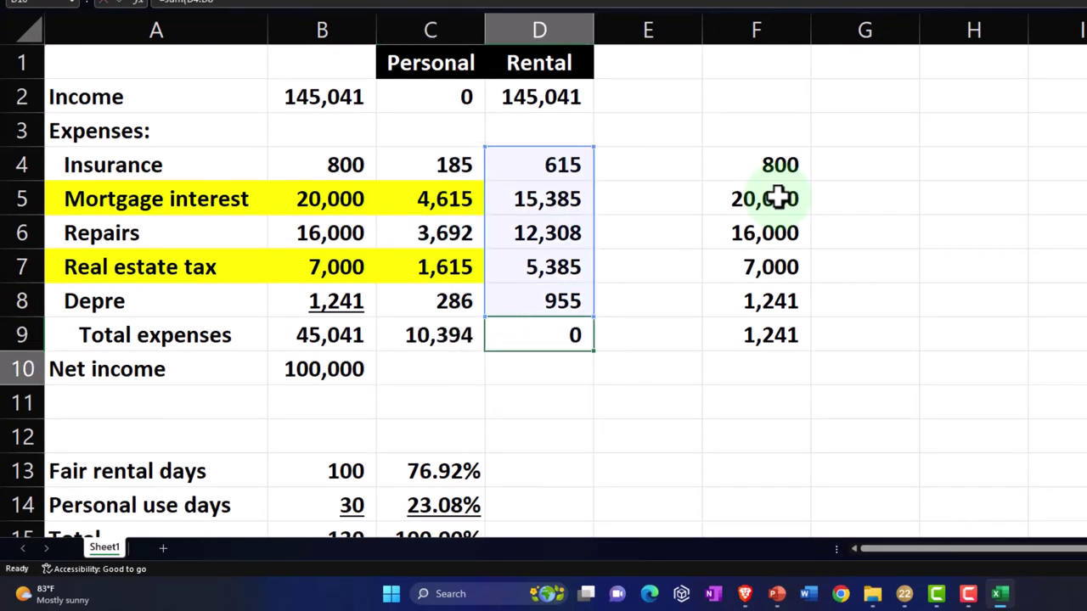
Step: Underline the personal and rental depreciation amounts in C8:D8
key(Up)
key(Up)
key(Left)
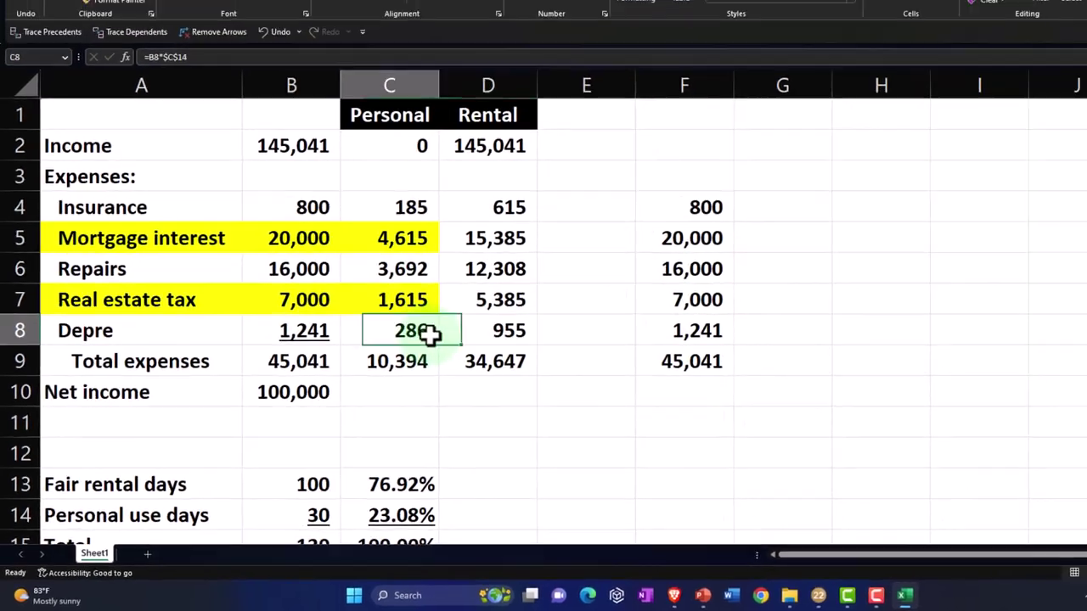
key(shift+Right)
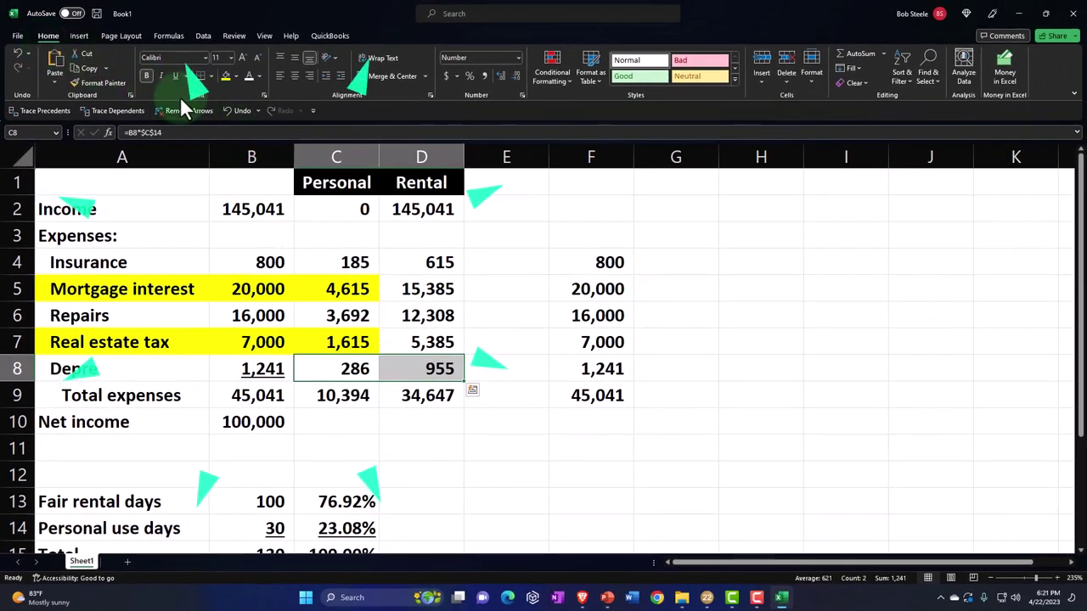
click(175, 76)
Step: Calculate the rental net income in D10 as income minus total expenses, =D2-D9
click(399, 422)
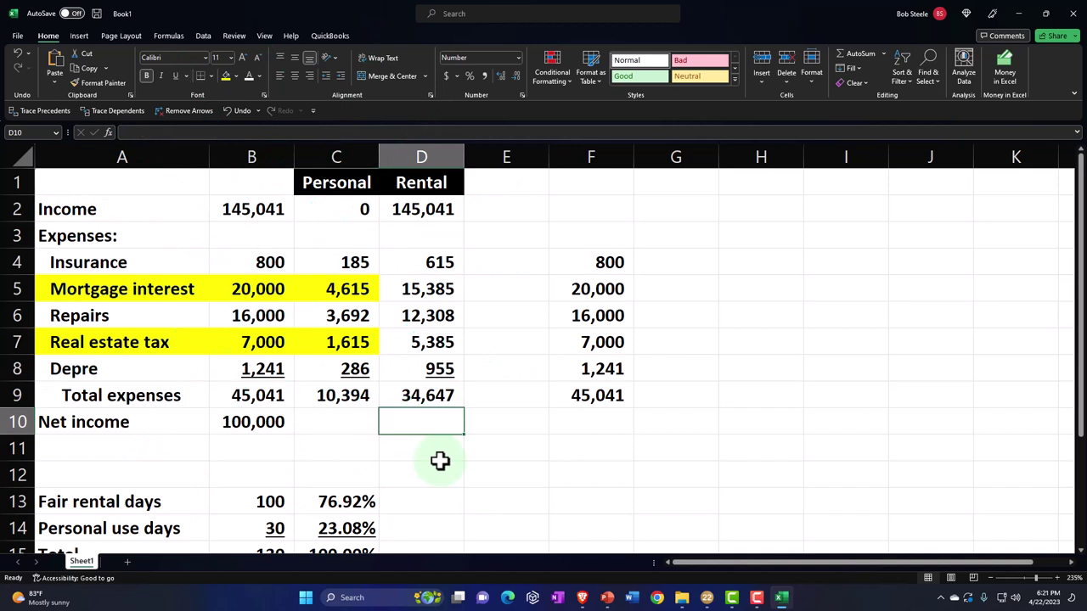
text(=)
key(Up)
key(Up)
key(Up)
key(Up)
key(Up)
key(Up)
key(Up)
key(Up)
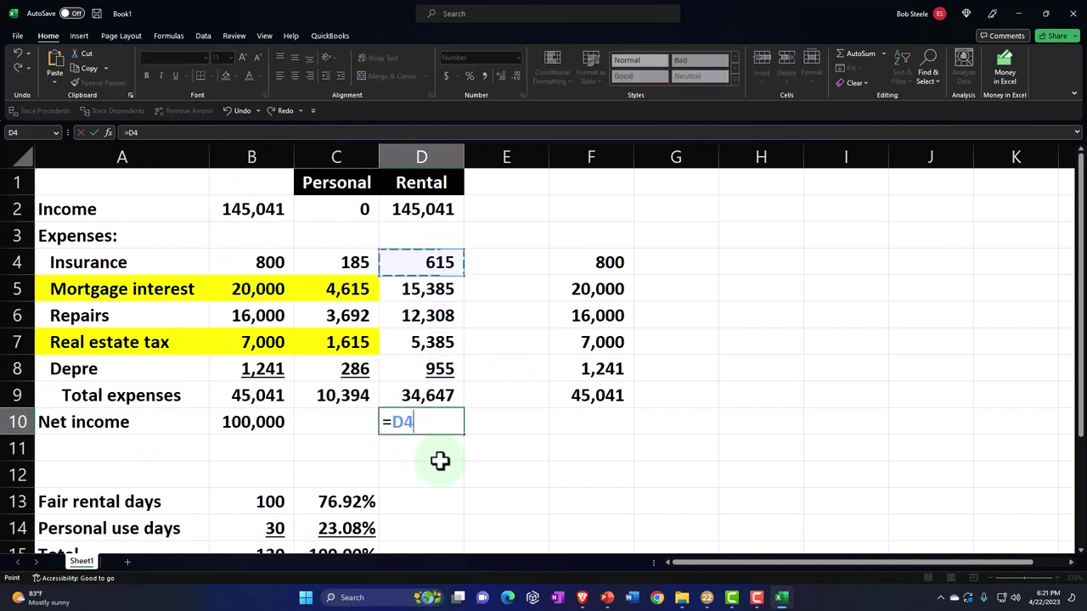
text(-)
key(Up)
key(Return)
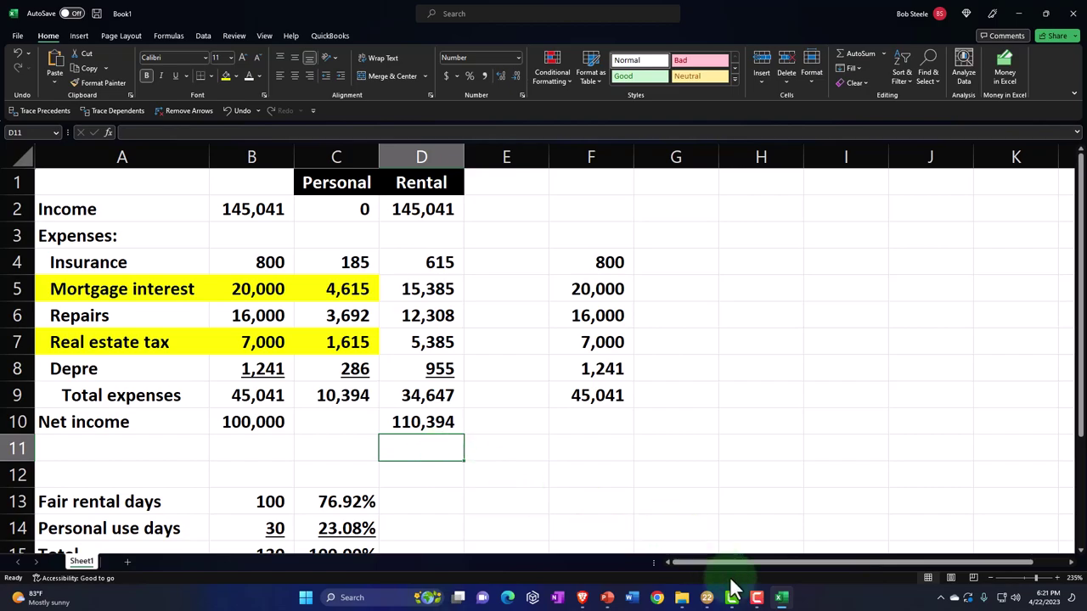
Step: Switch to Lacerte, review Schedule E's net income, and enter 1000 as the residential rental's direct advertising expense
click(779, 599)
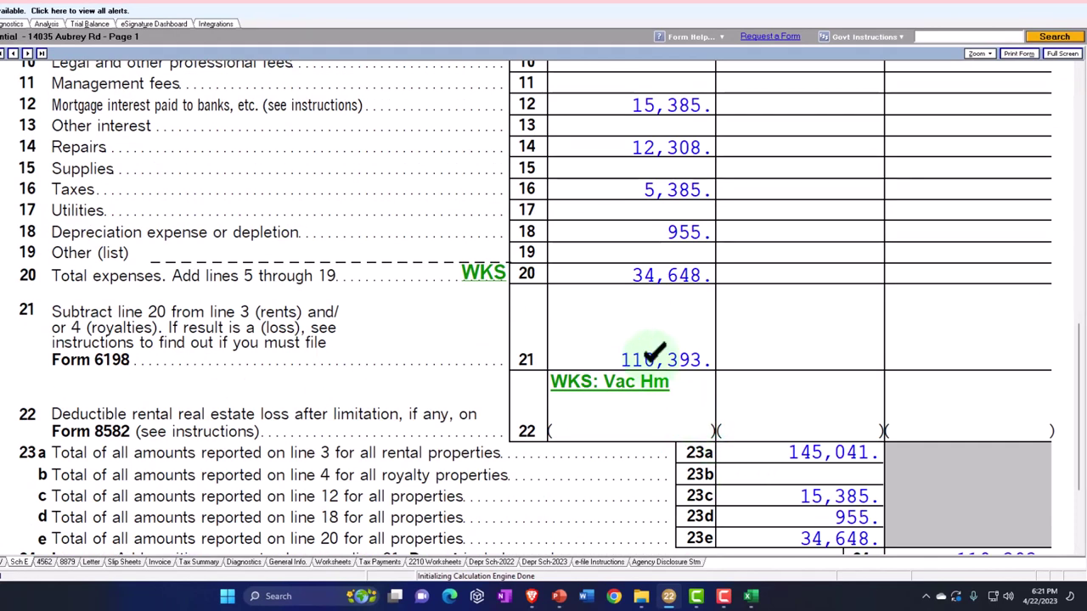
scroll(654, 352, up, 5)
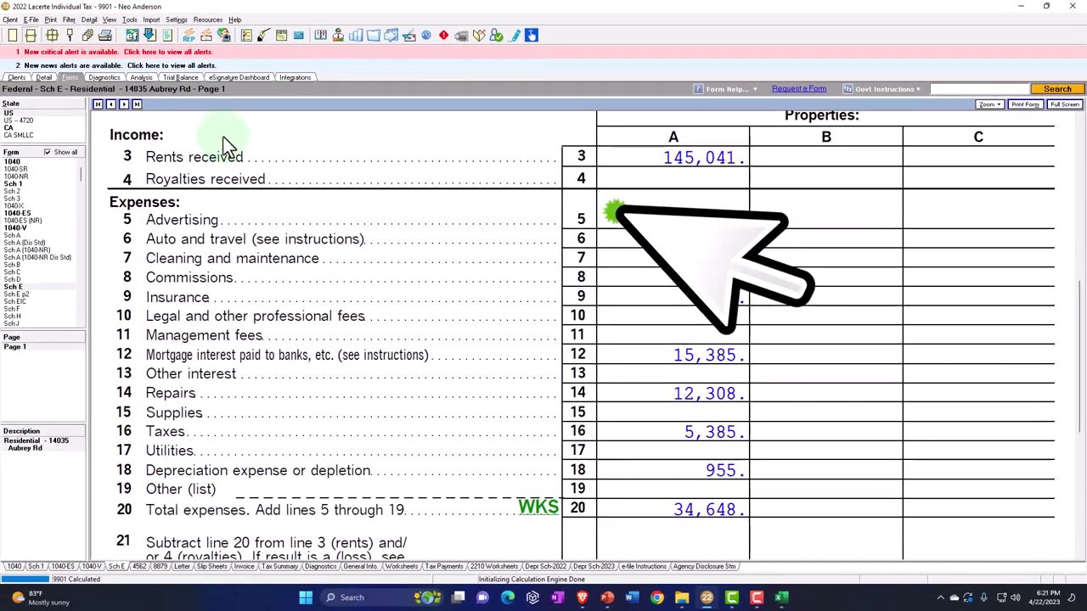
click(43, 77)
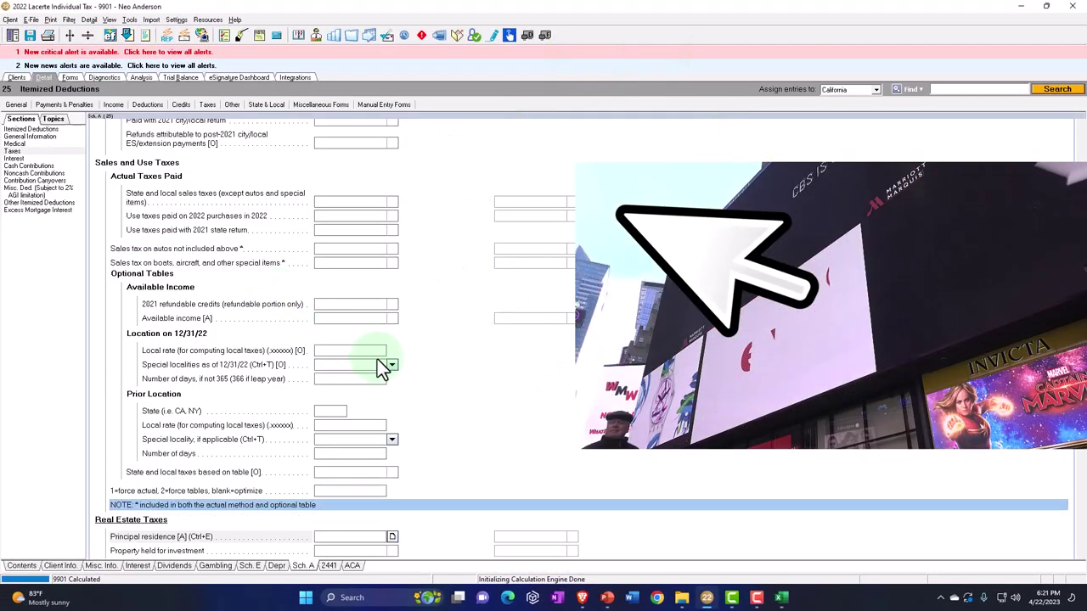
scroll(379, 361, up, 10)
scroll(379, 359, up, 2)
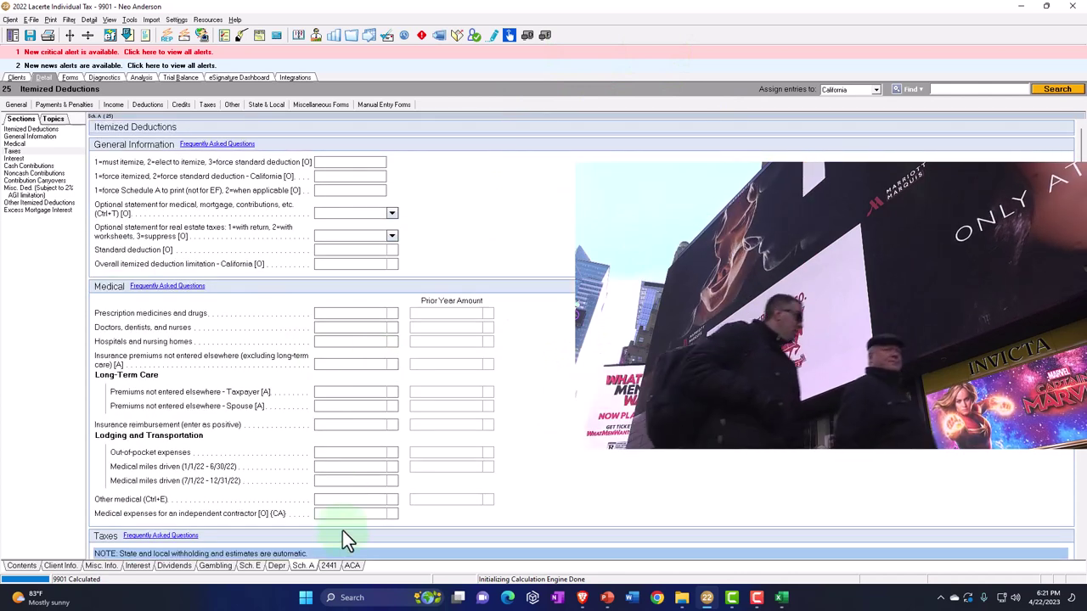
click(277, 566)
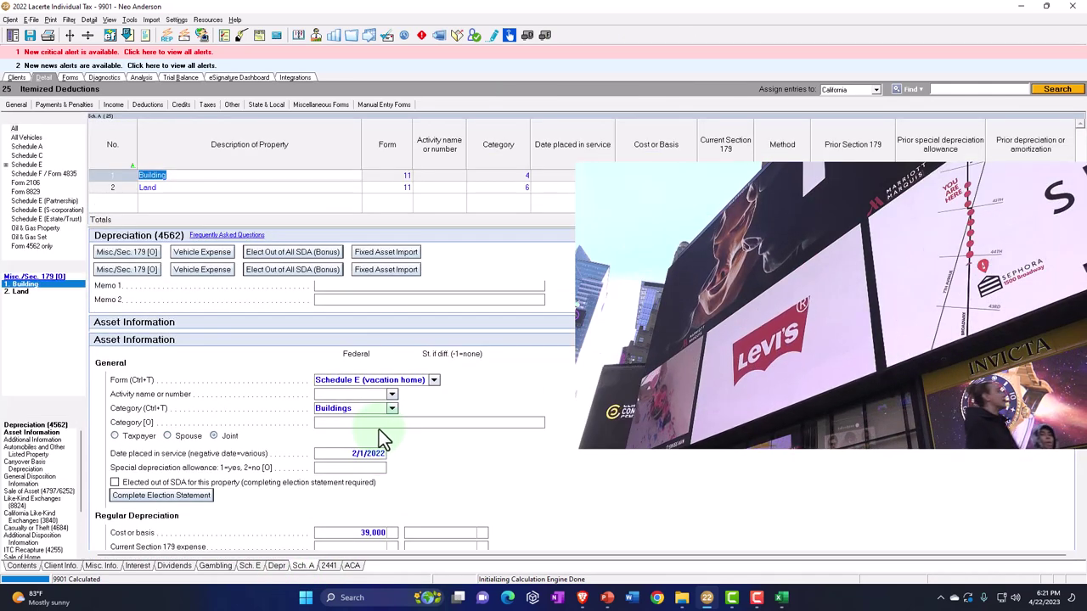
key(Down)
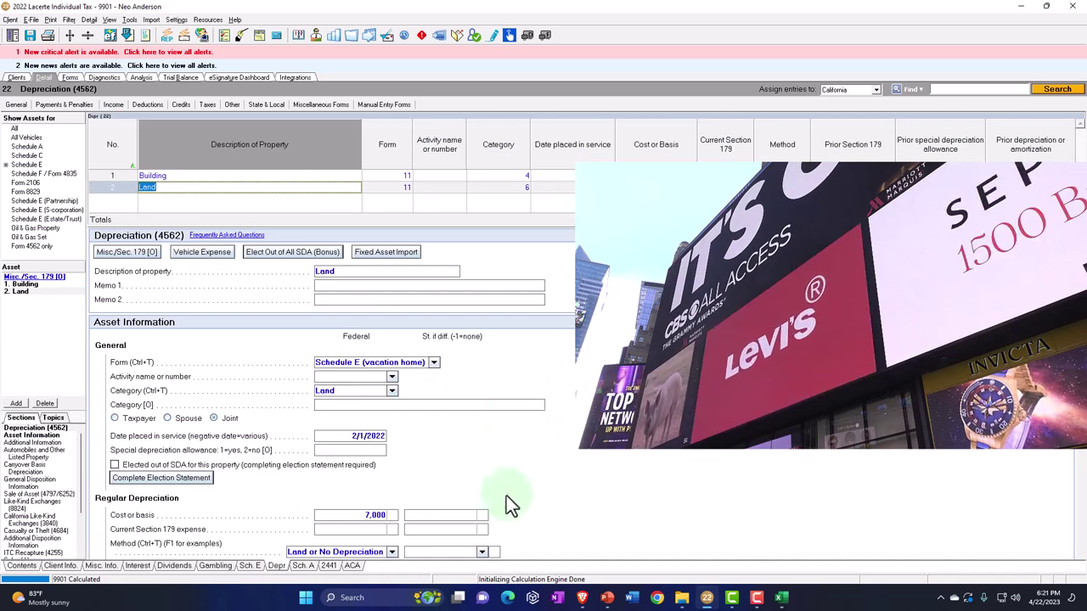
click(250, 566)
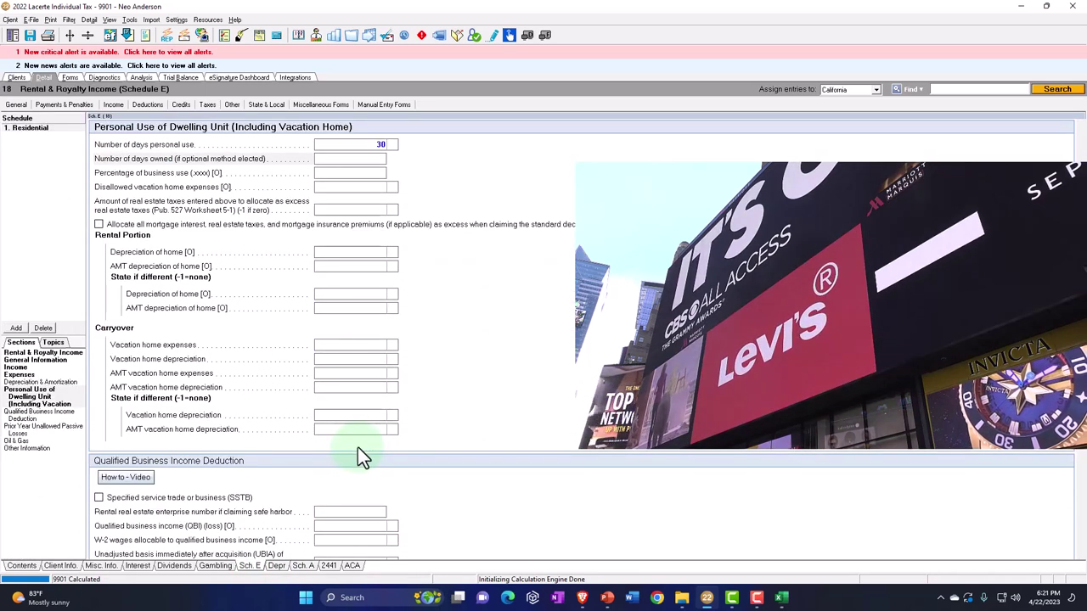
scroll(357, 450, down, 3)
scroll(360, 443, up, 15)
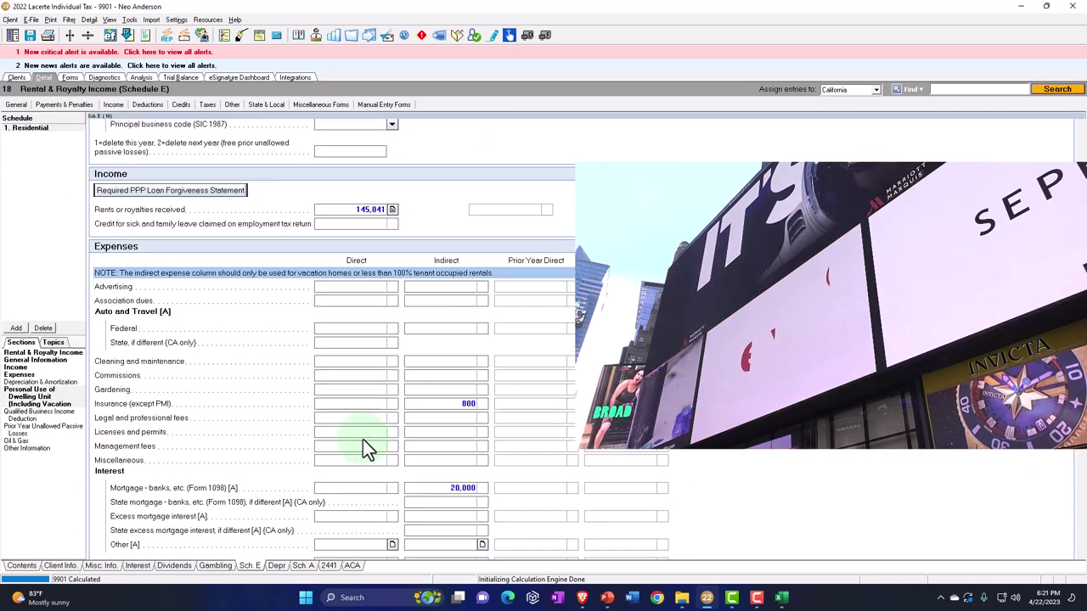
click(347, 290)
text(1000)
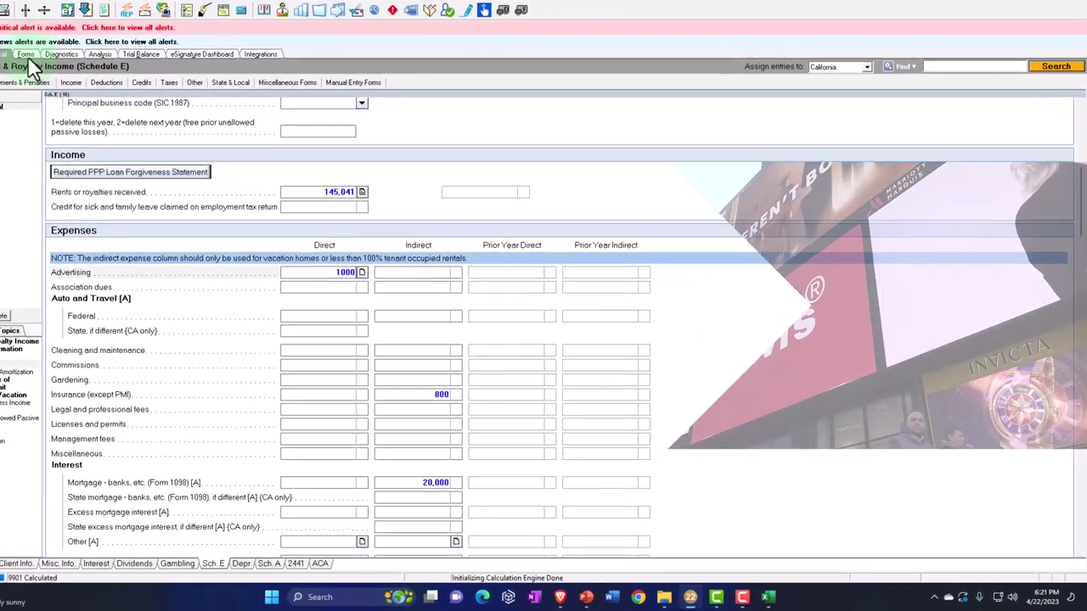
Step: Check the advertising expense on the Schedule E form and in its line 20 expense worksheet, and close the worksheet
click(70, 78)
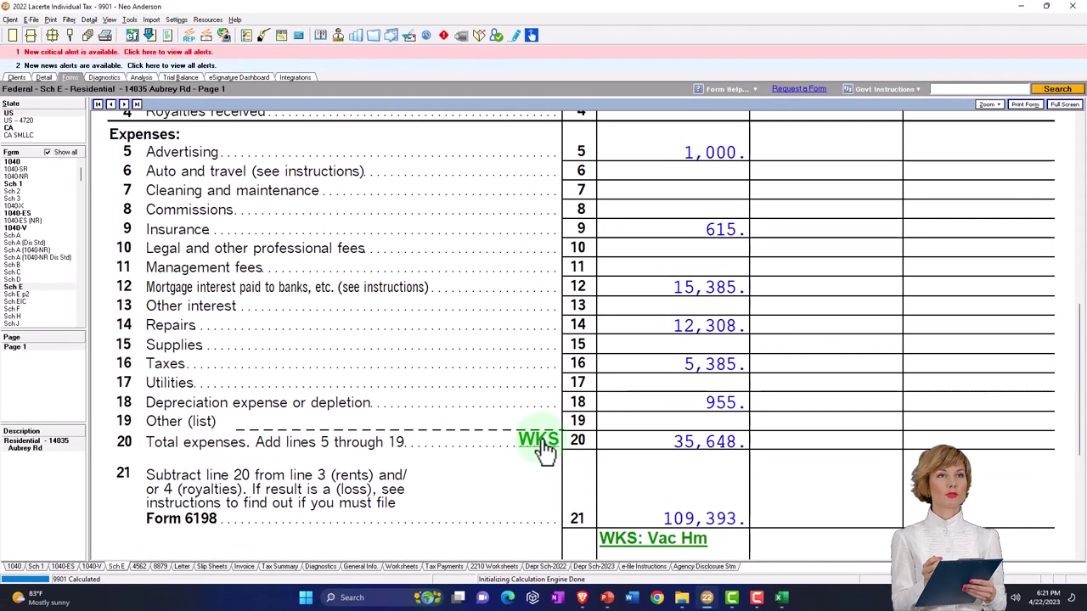
click(488, 498)
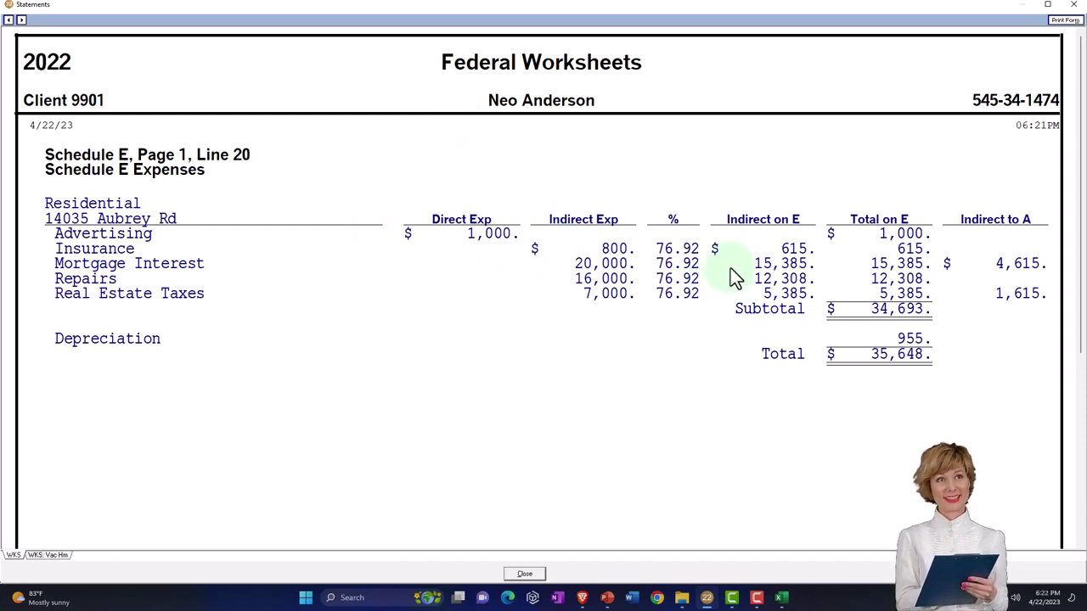
click(1073, 7)
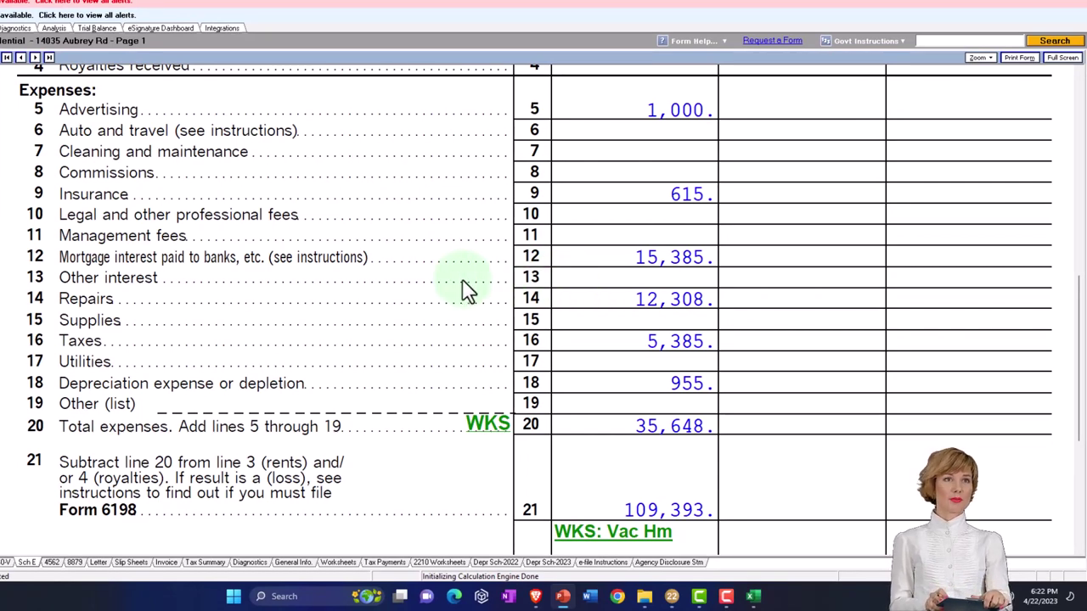
Step: Review the fair rental days and personal use days reported for the property on Schedule E
scroll(465, 289, up, 10)
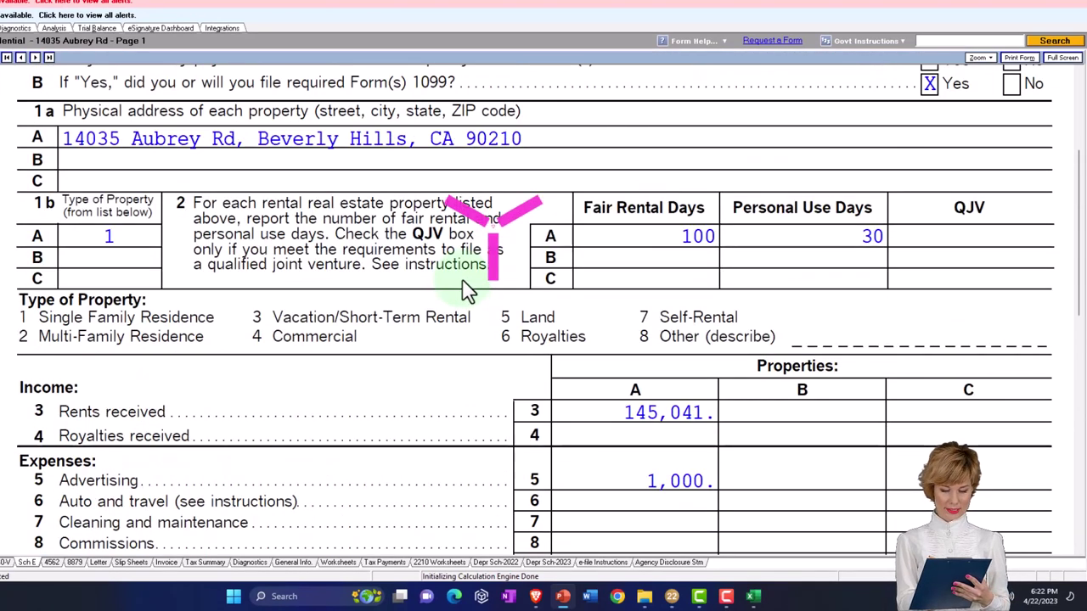
scroll(465, 288, up, 2)
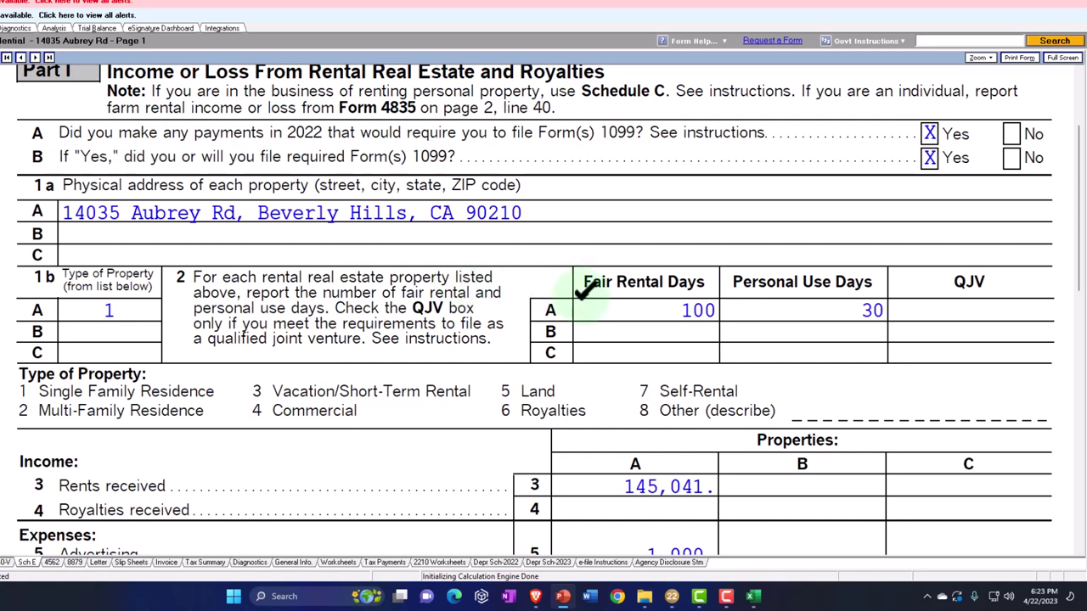
scroll(586, 290, up, 2)
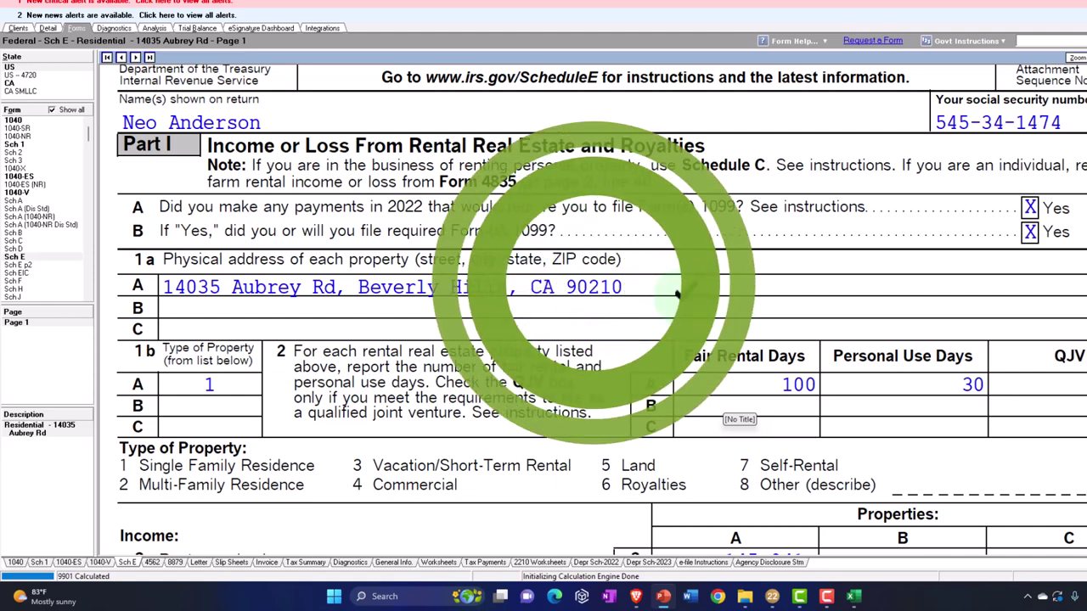
scroll(685, 291, down, 3)
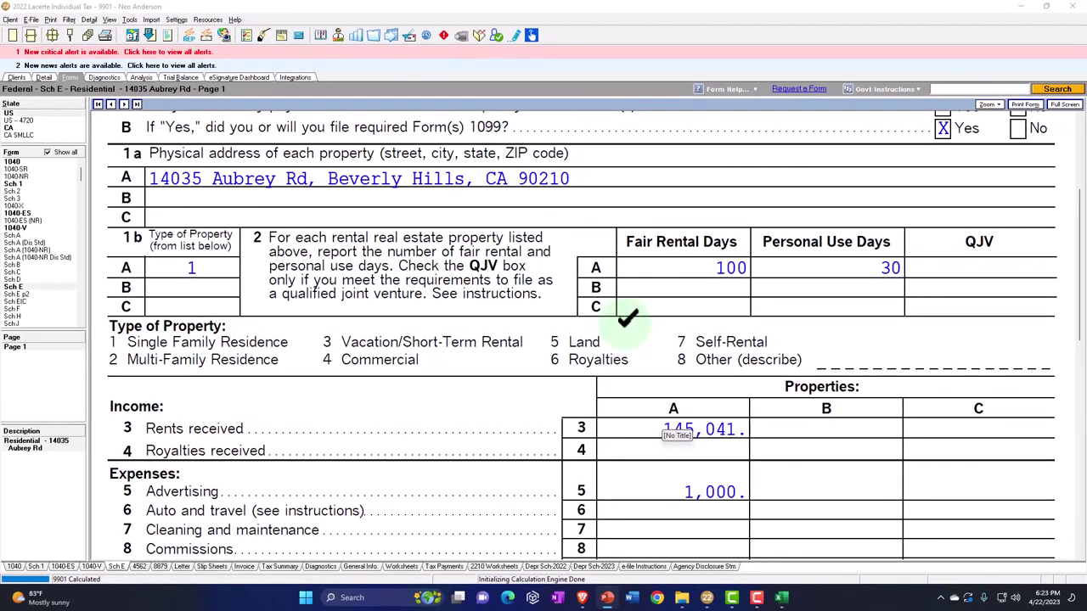
Step: Switch to the Excel worksheet and examine the fair rental days, personal use days and the personal use percentage
click(783, 601)
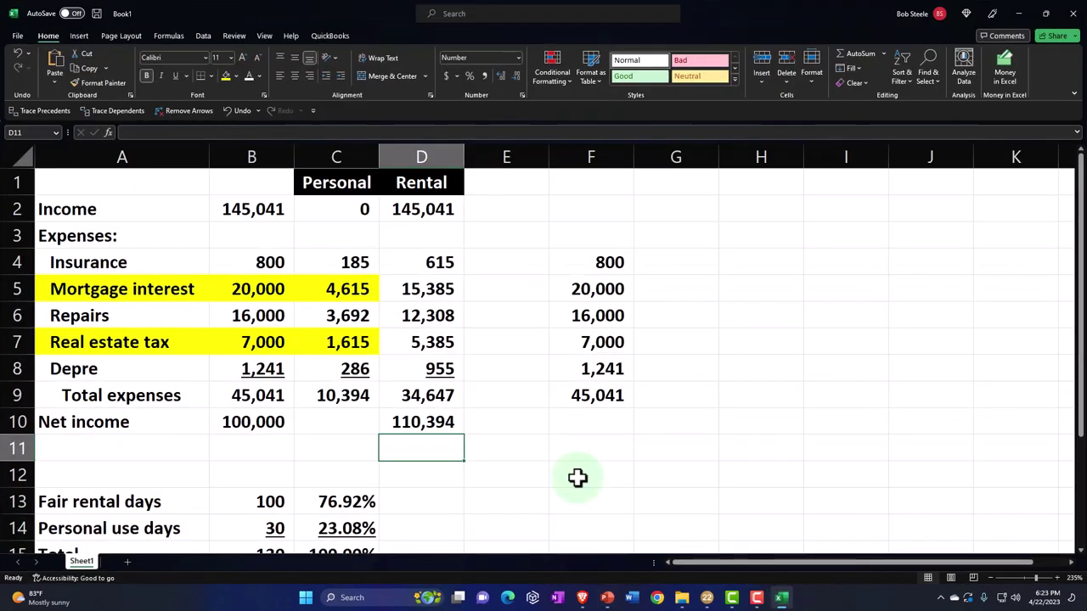
click(543, 448)
scroll(548, 451, down, 1)
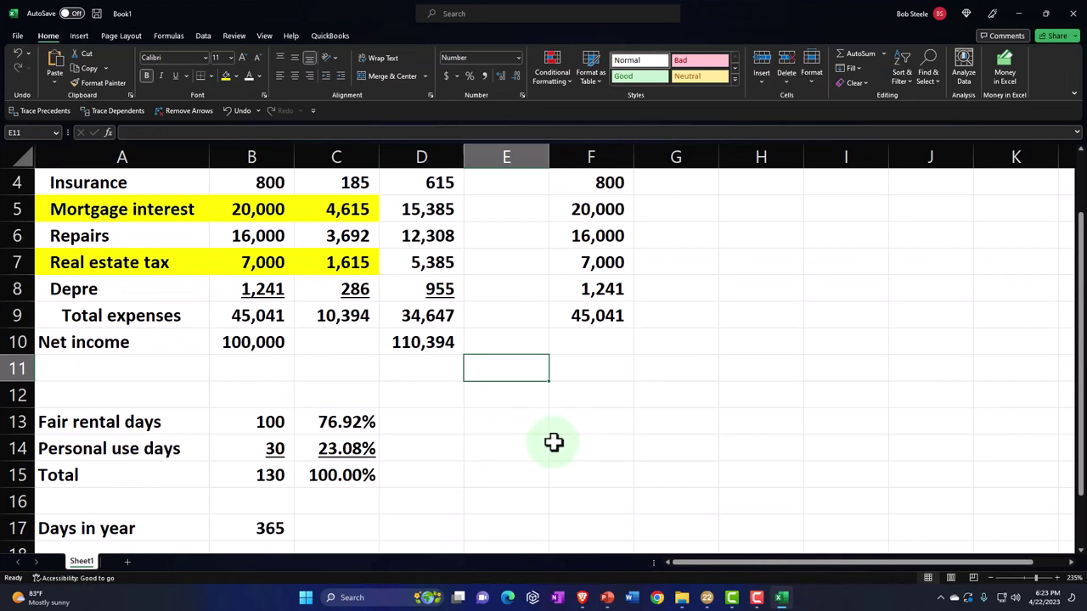
scroll(554, 442, down, 1)
click(267, 344)
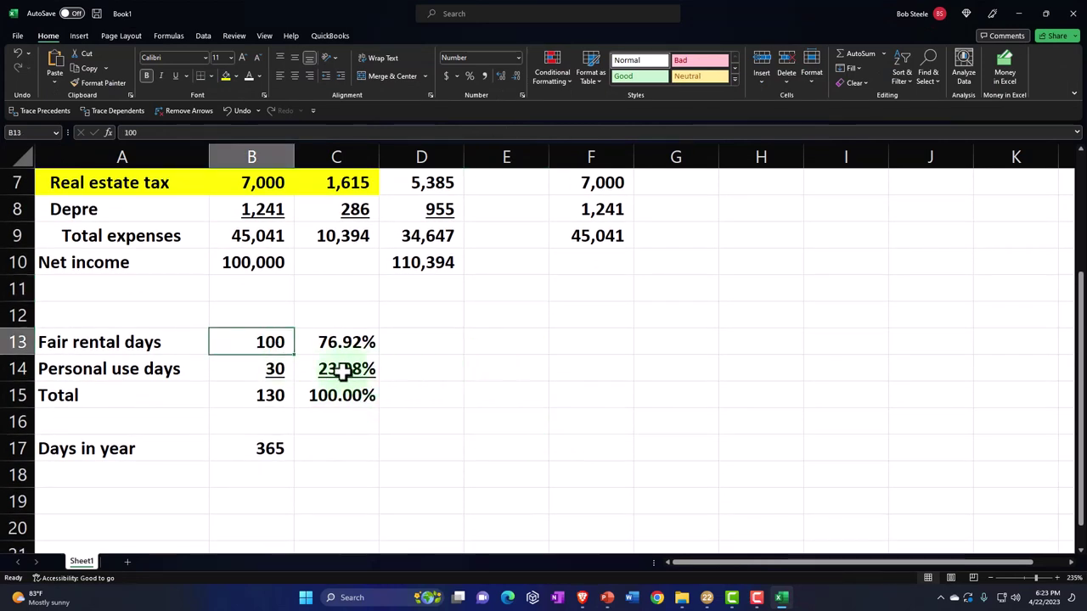
click(272, 371)
click(374, 371)
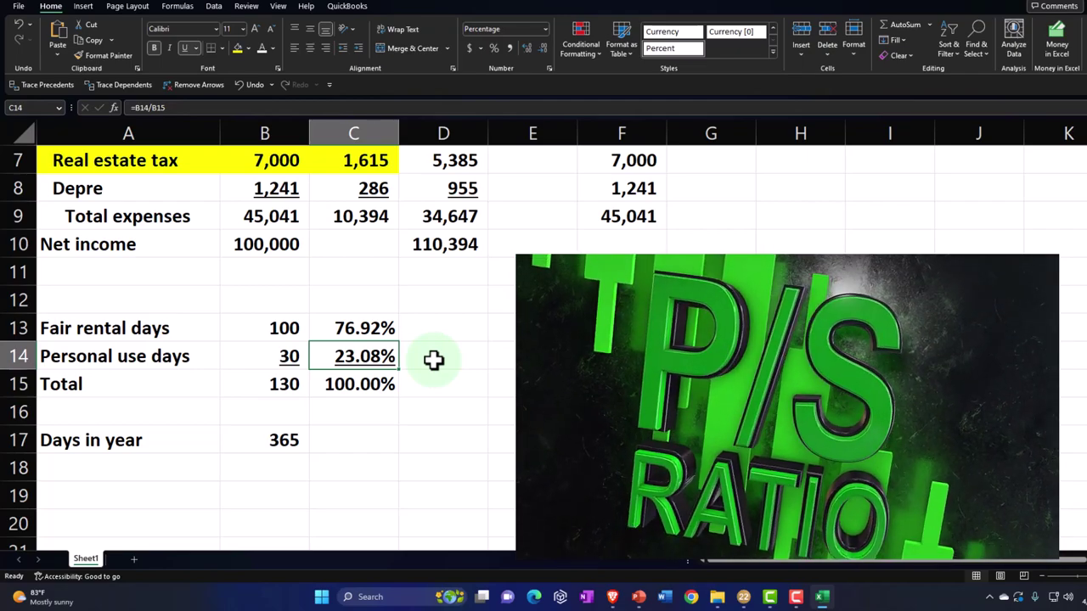
Step: Switch to Lacerte and add a second amount of 150000 to the indirect mortgage interest's supporting detail for the residential rental
key(Left)
key(Up)
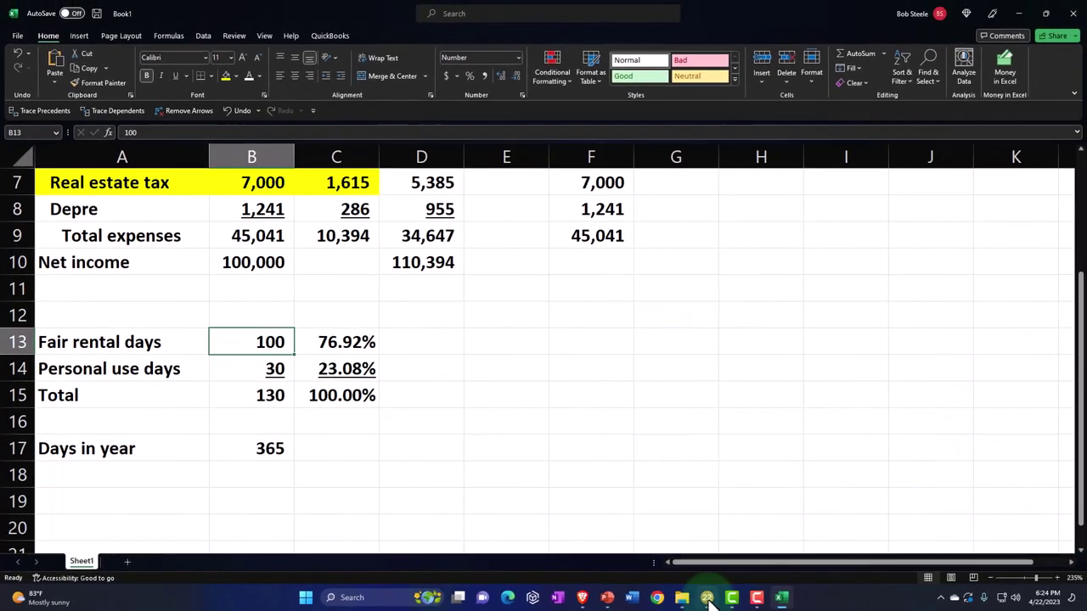
click(738, 597)
click(44, 78)
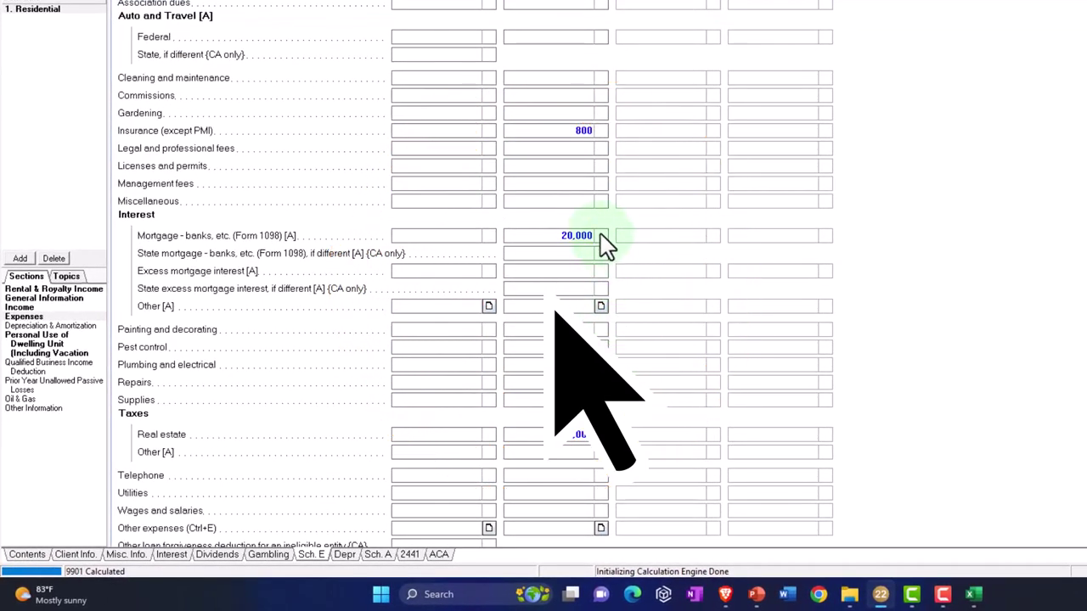
click(601, 236)
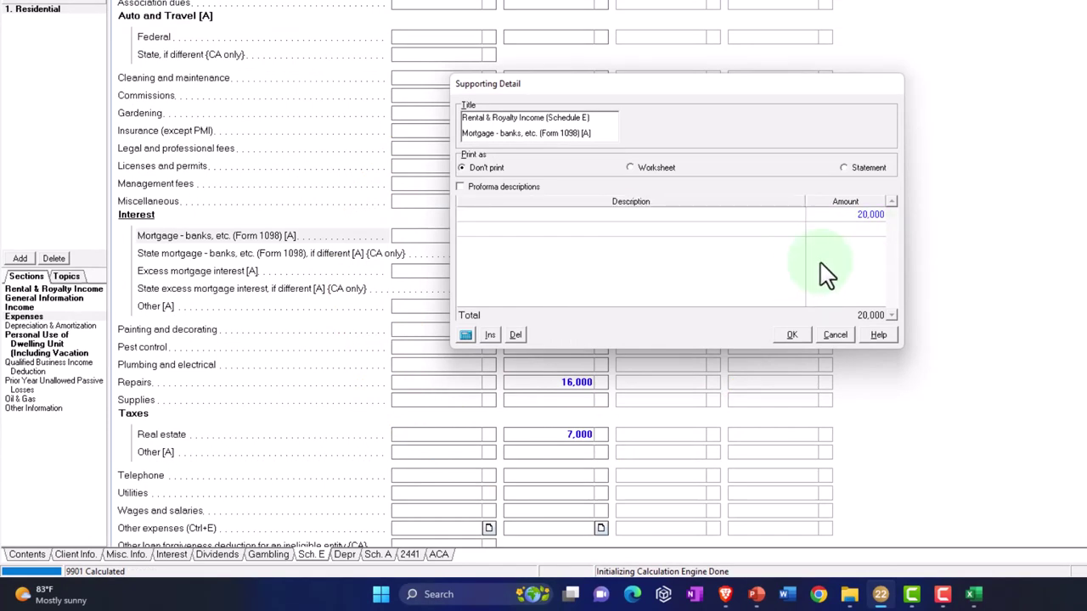
click(854, 230)
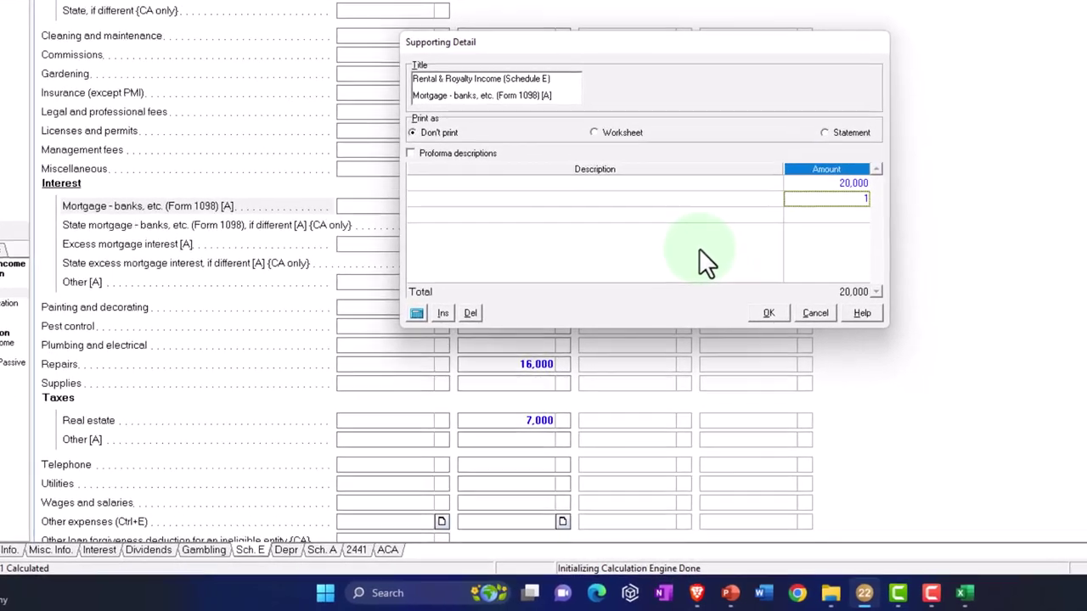
text(150000)
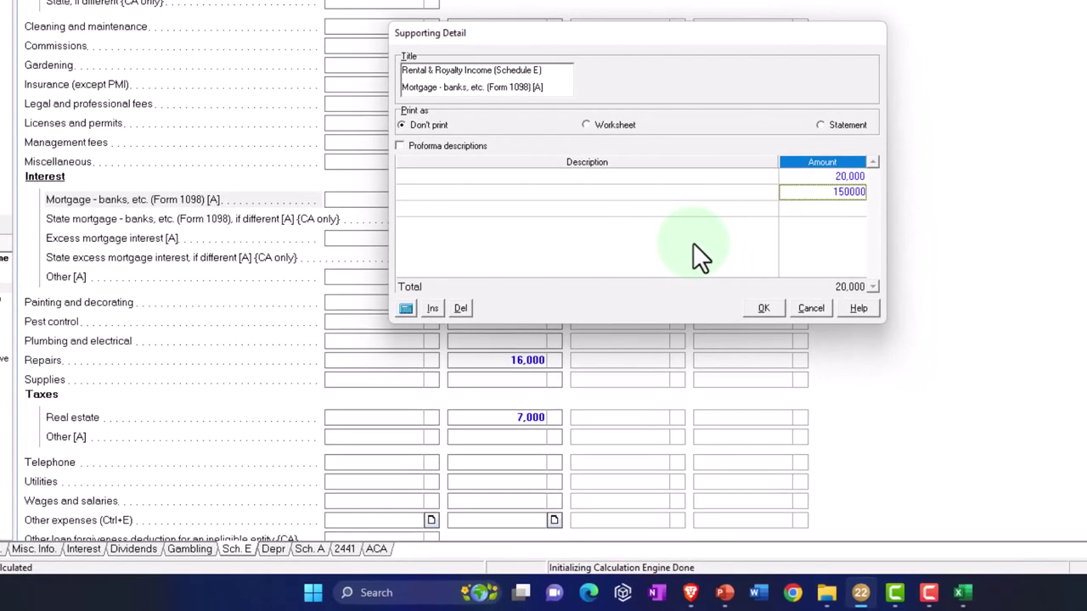
click(757, 316)
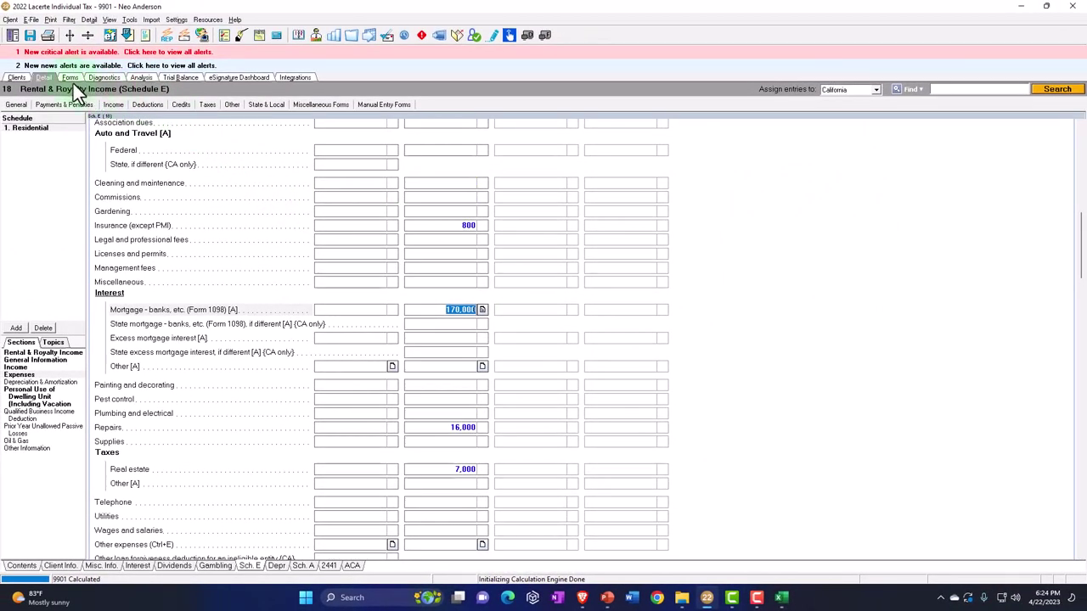
Step: Review the income and expense lines on the Schedule E form, and check the statement behind line 19's other expenses
click(71, 78)
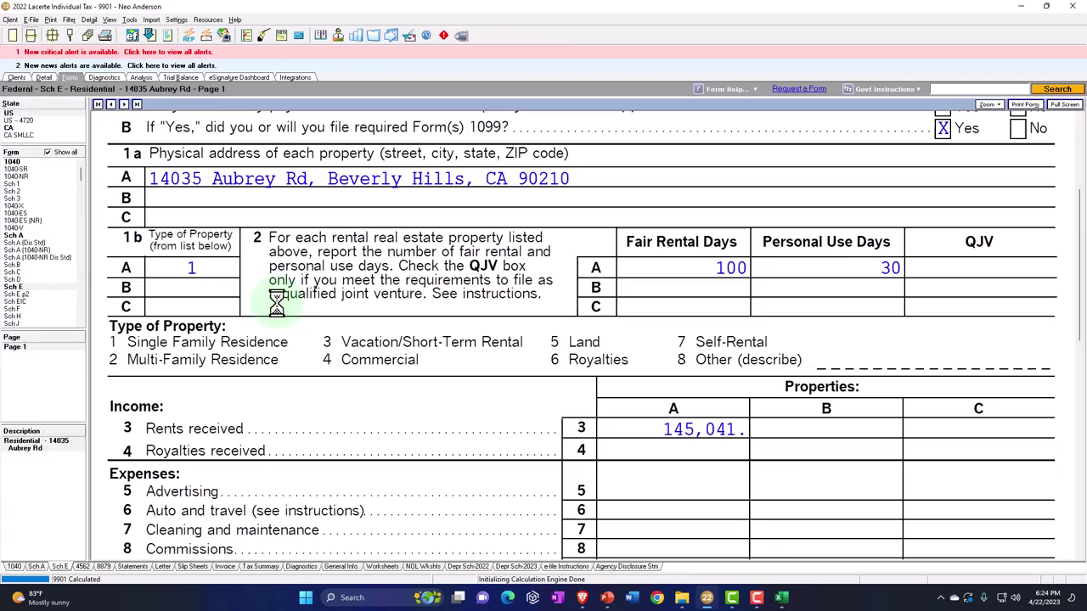
scroll(405, 314, down, 6)
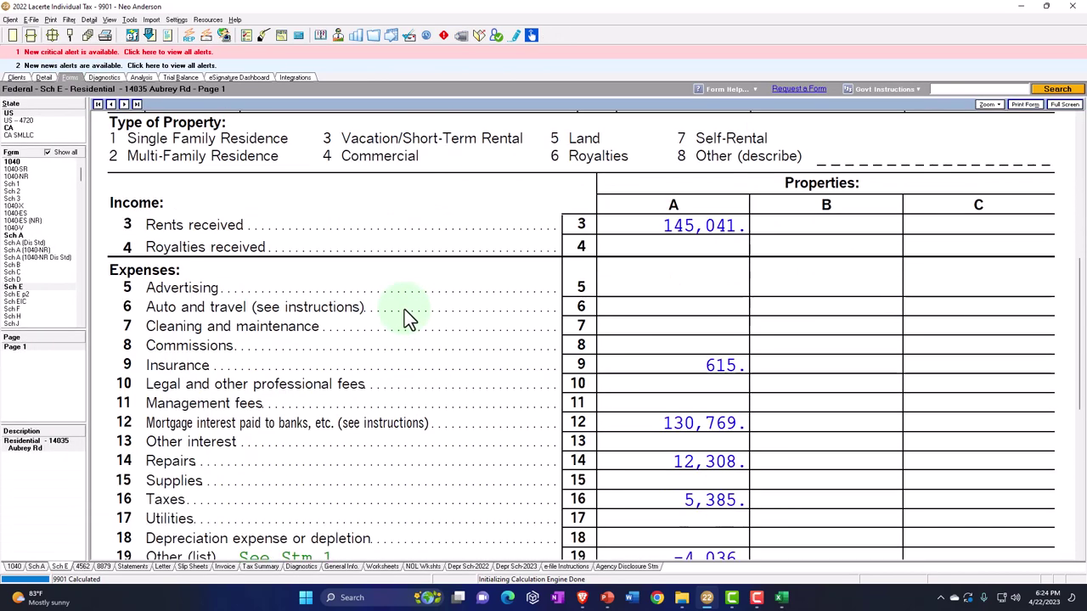
scroll(404, 317, down, 3)
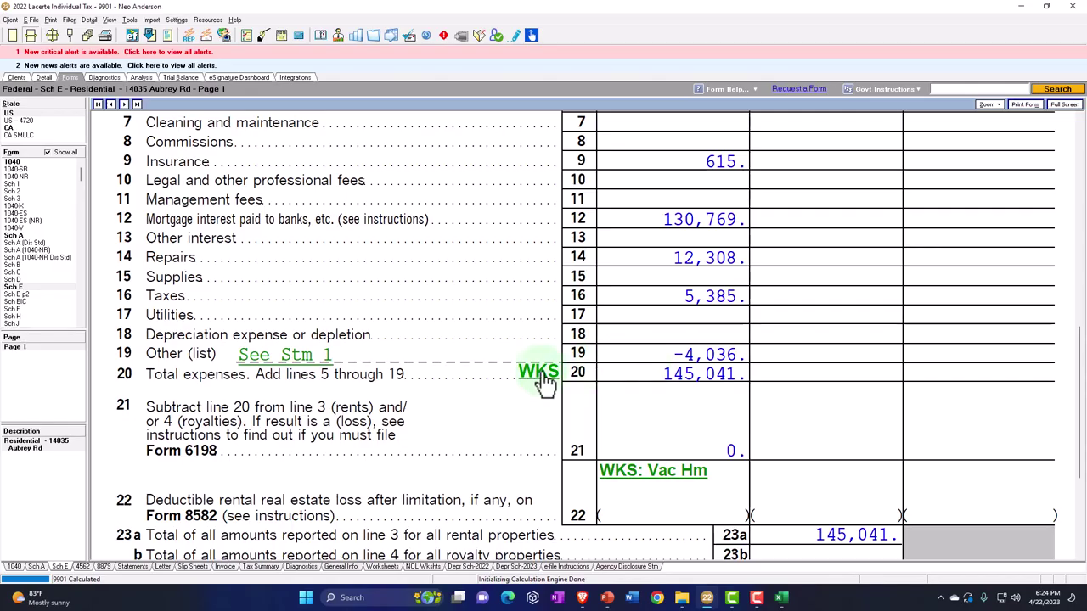
click(305, 361)
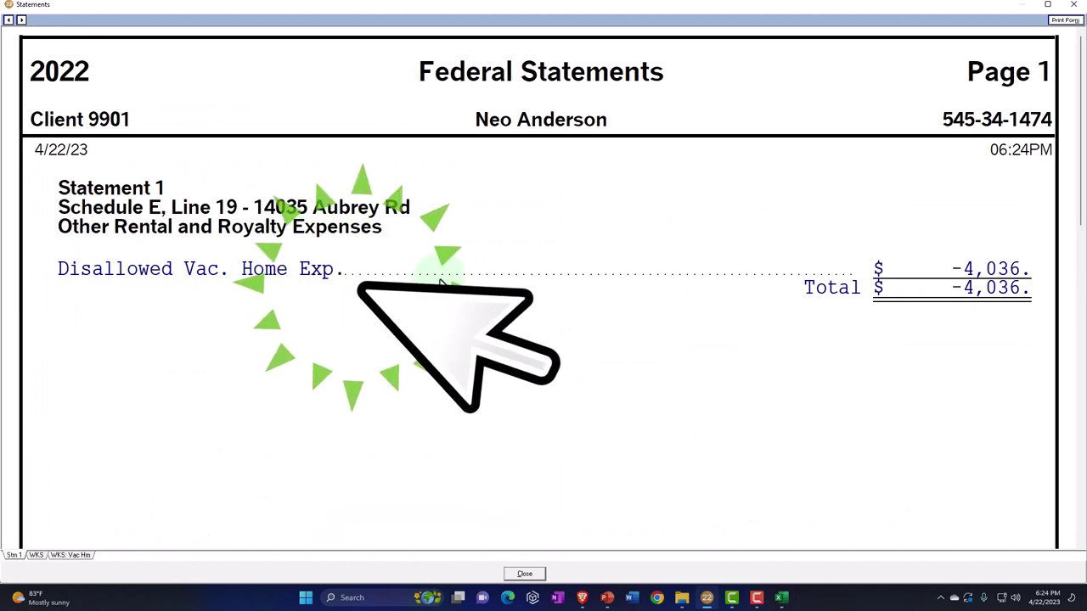
click(1074, 4)
scroll(759, 348, down, 4)
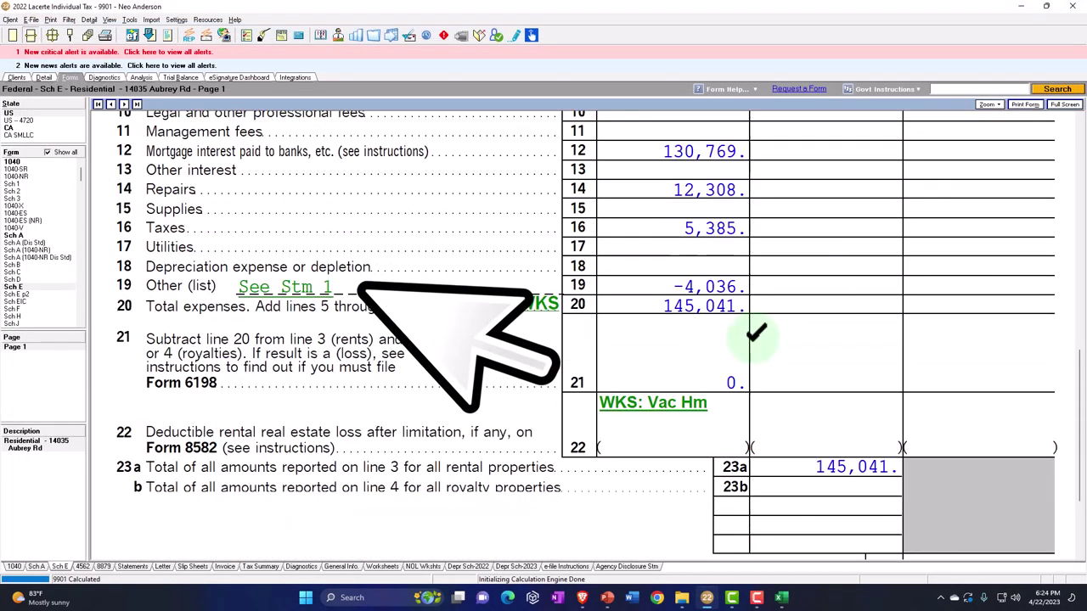
scroll(758, 348, down, 2)
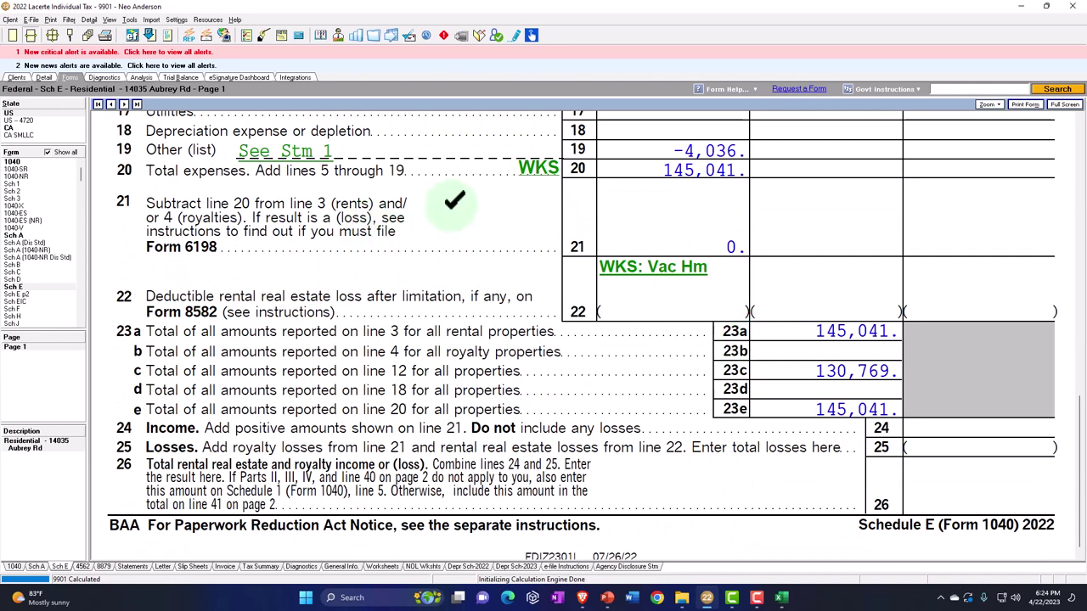
click(291, 149)
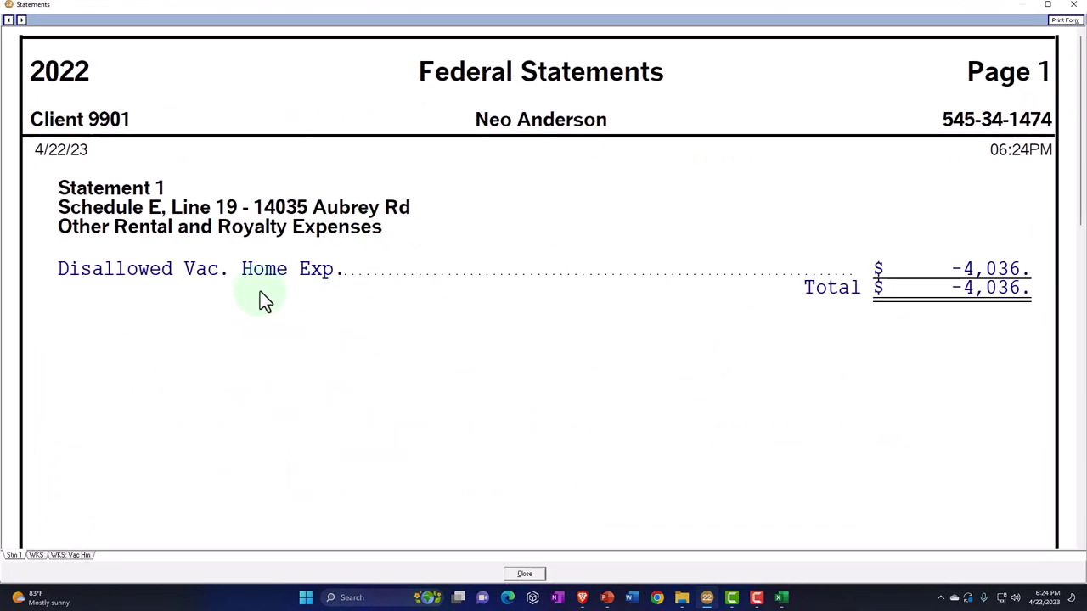
click(1073, 4)
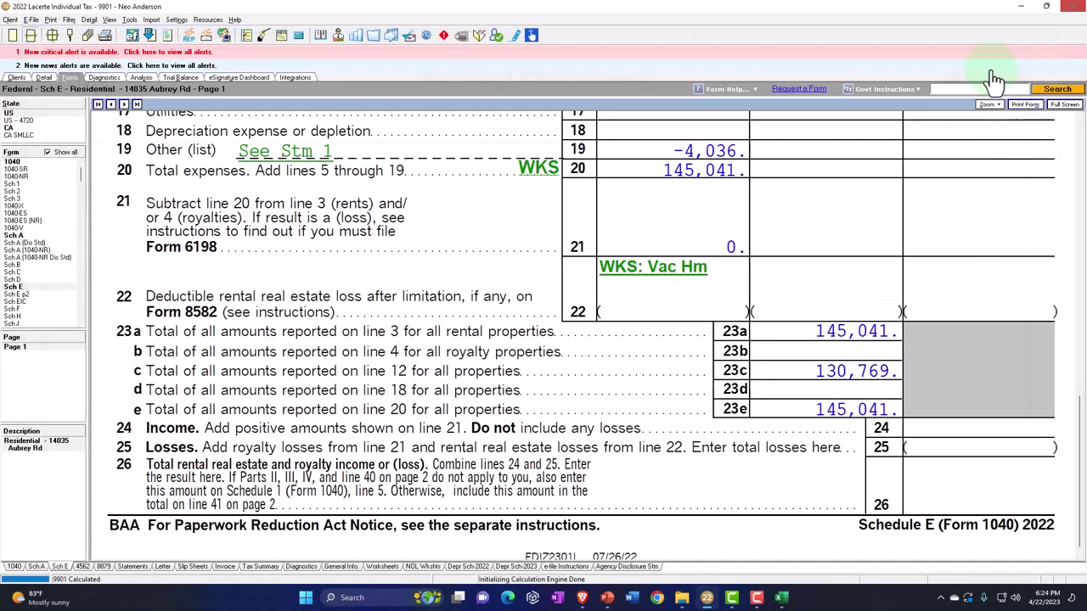
Step: Examine the allowable expenses and carryover lines in Schedule E's vacation home worksheet, and close it
double_click(639, 276)
scroll(659, 316, down, 4)
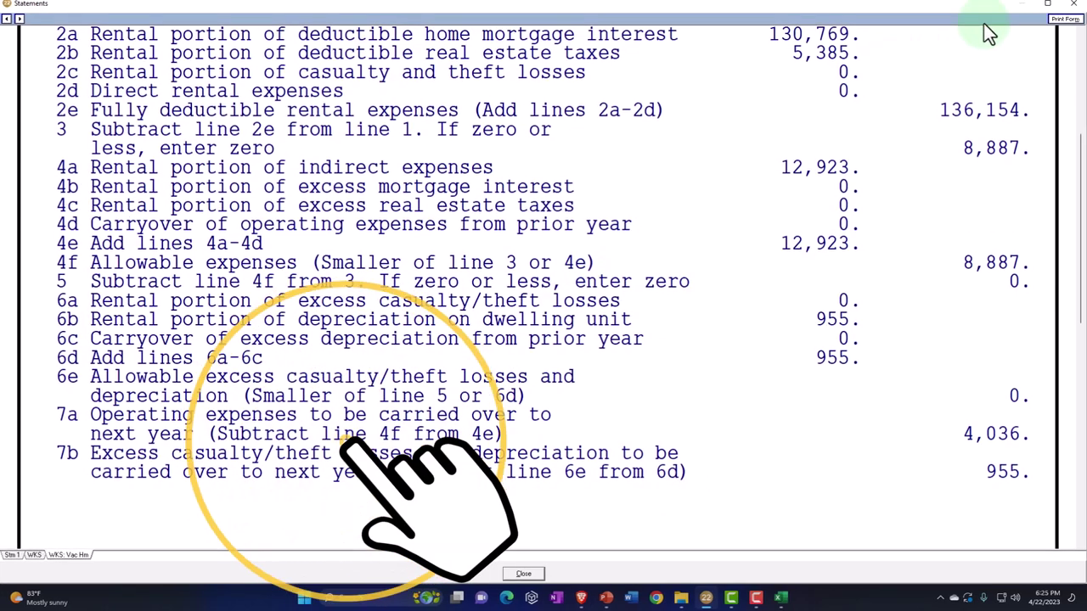
click(523, 574)
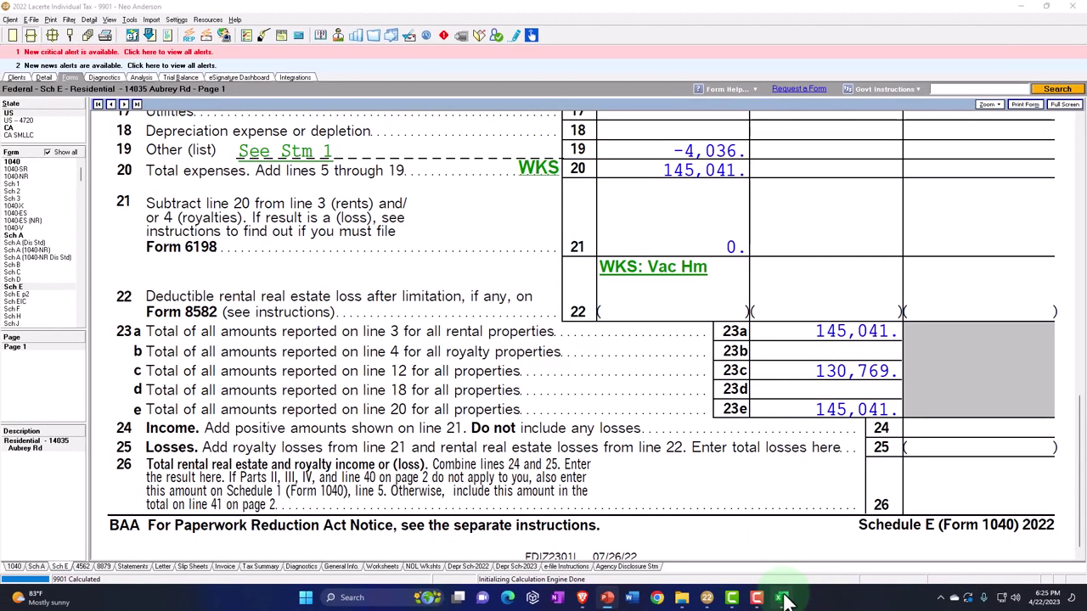
Step: Switch to the Excel worksheet, set the fair rental days to 300, and check the personal use percentage
click(782, 598)
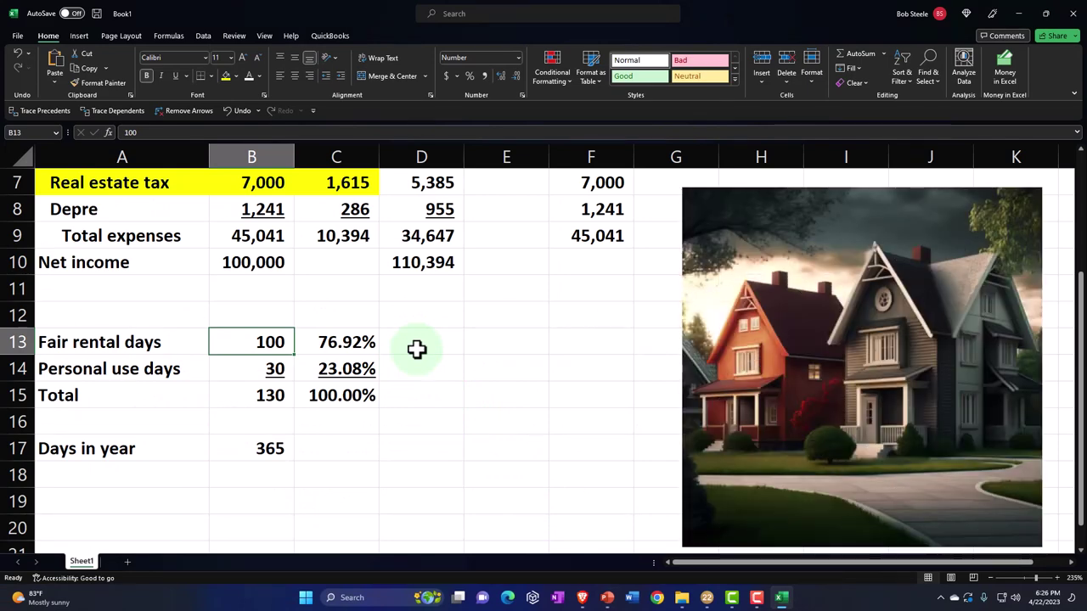
text(300)
key(Return)
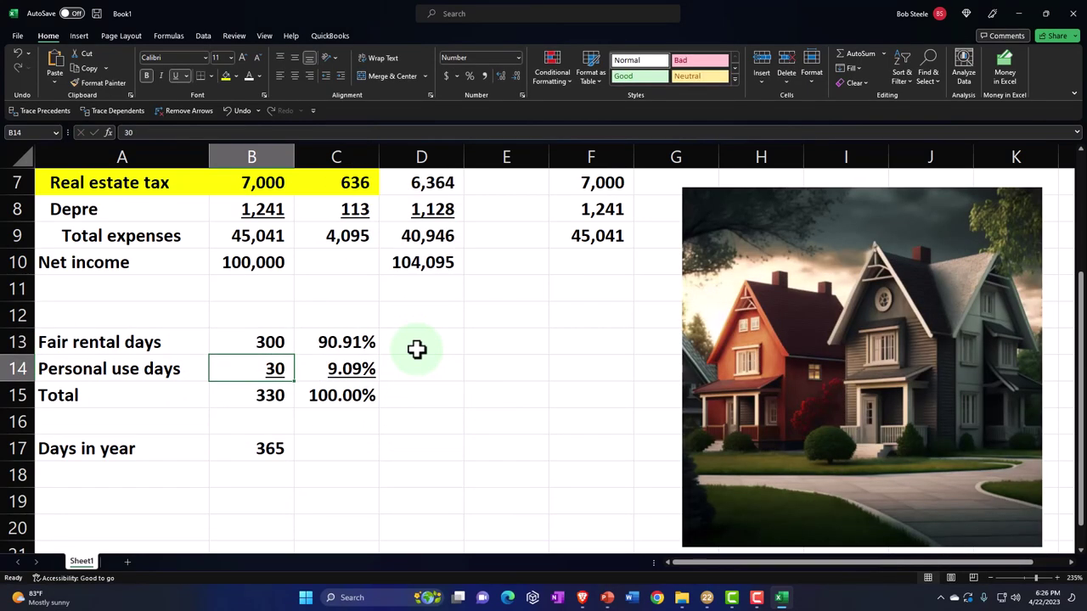
click(251, 342)
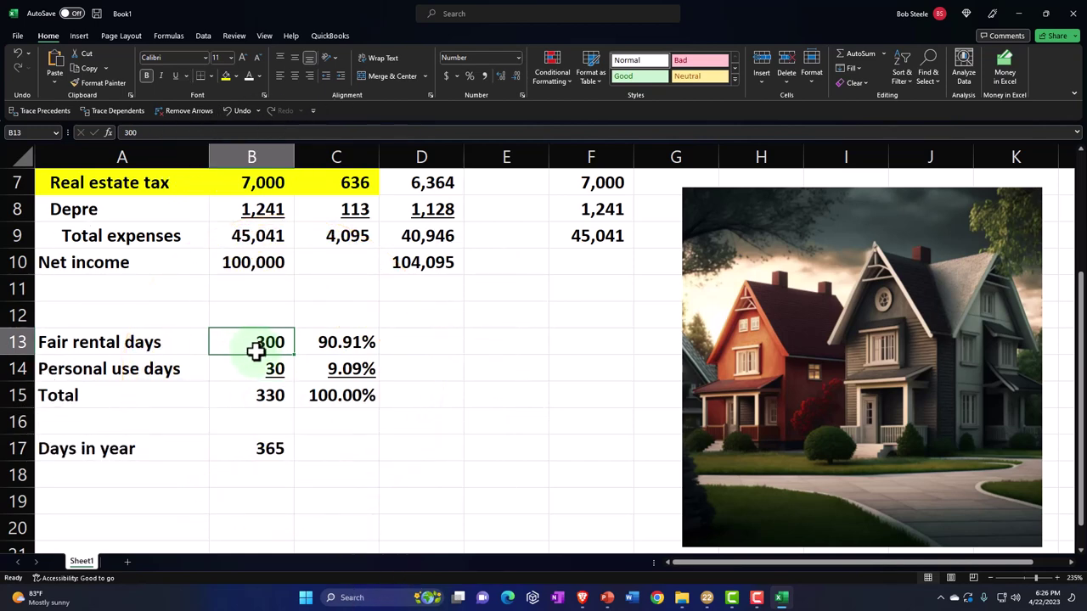
click(257, 371)
click(340, 365)
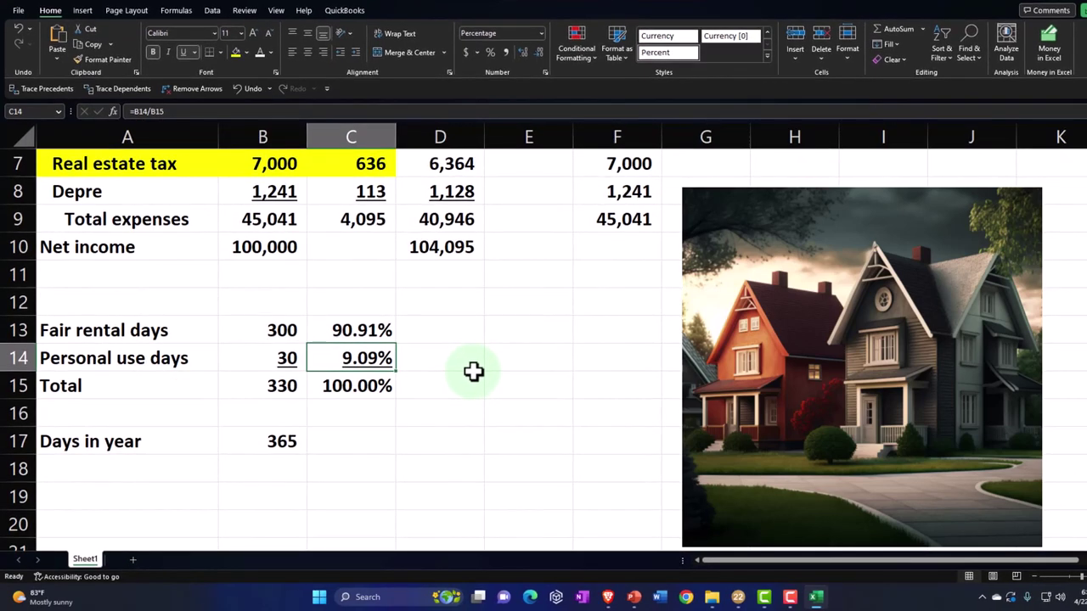
Step: Set the fair rental days in the worksheet to 310 and check the total days formula
click(286, 340)
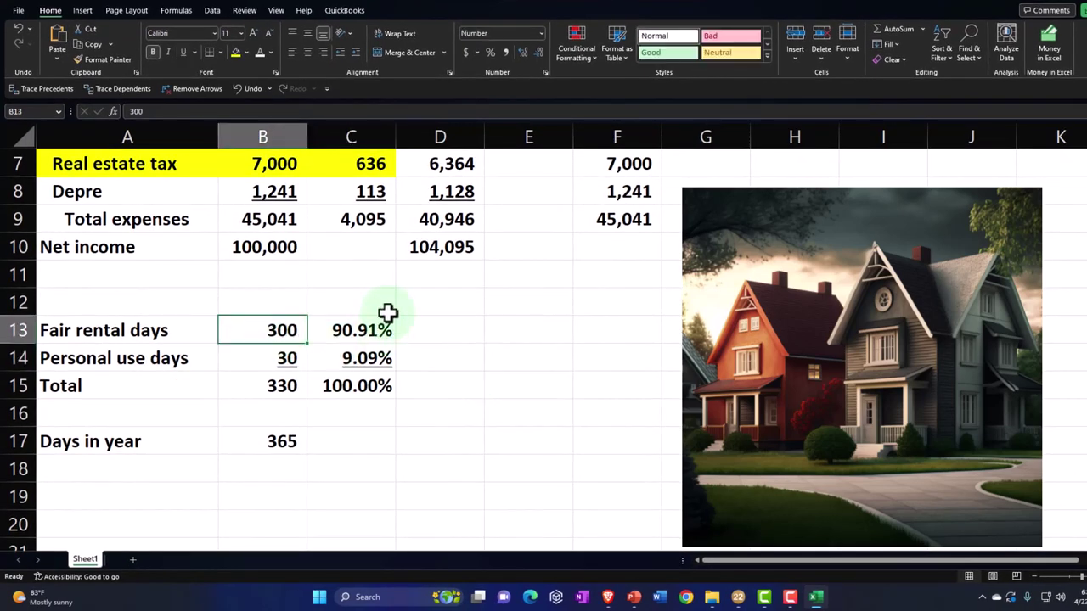
text(310)
key(Return)
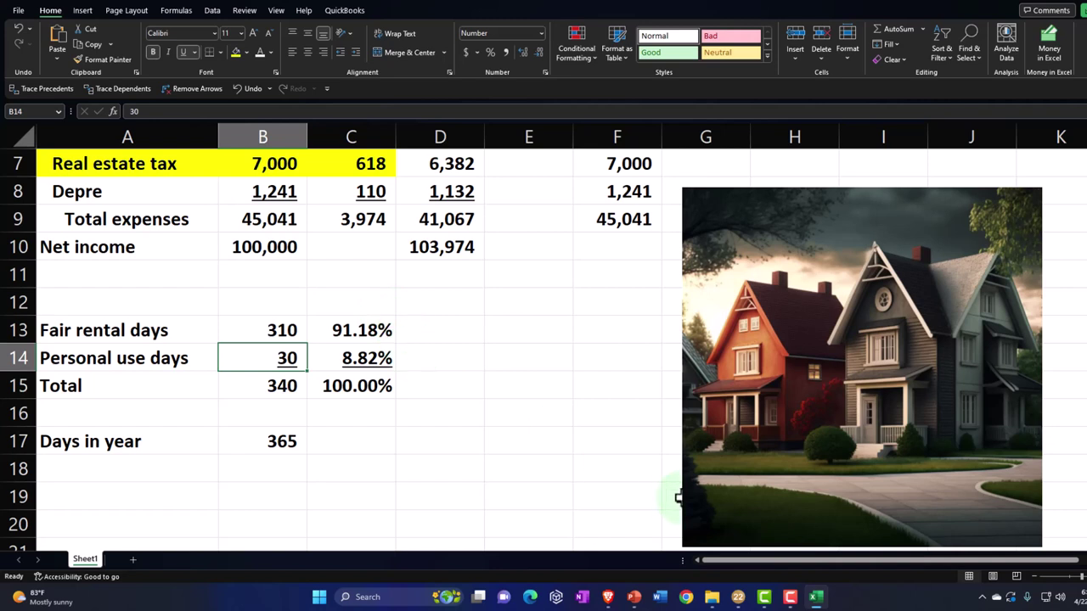
click(280, 392)
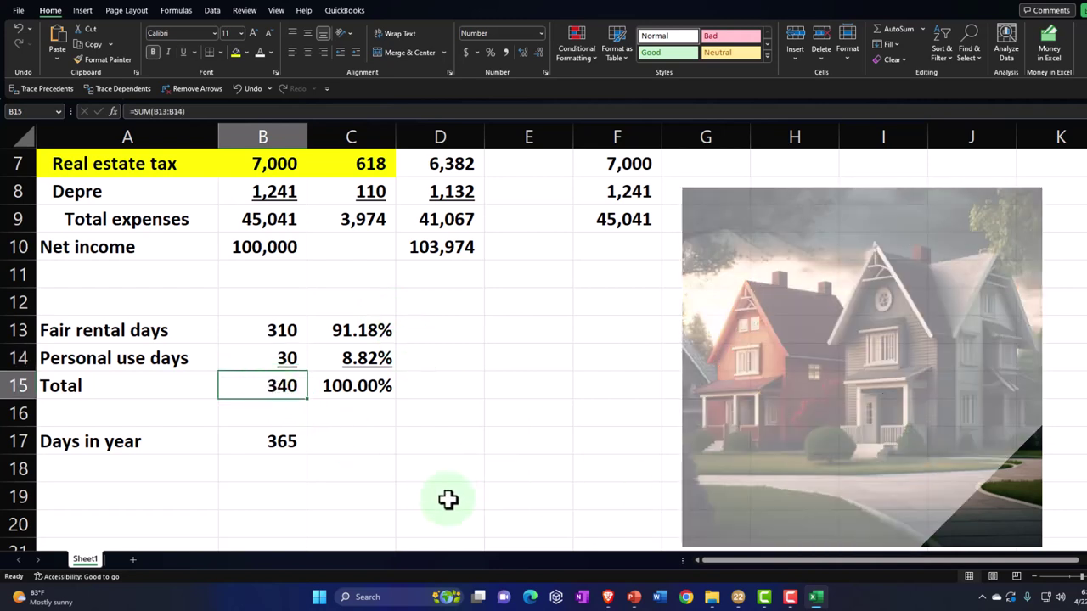
Step: Switch to Lacerte, set the residential property's number of days rented to 310, and check the loss lines on the Schedule E form
click(817, 599)
click(50, 54)
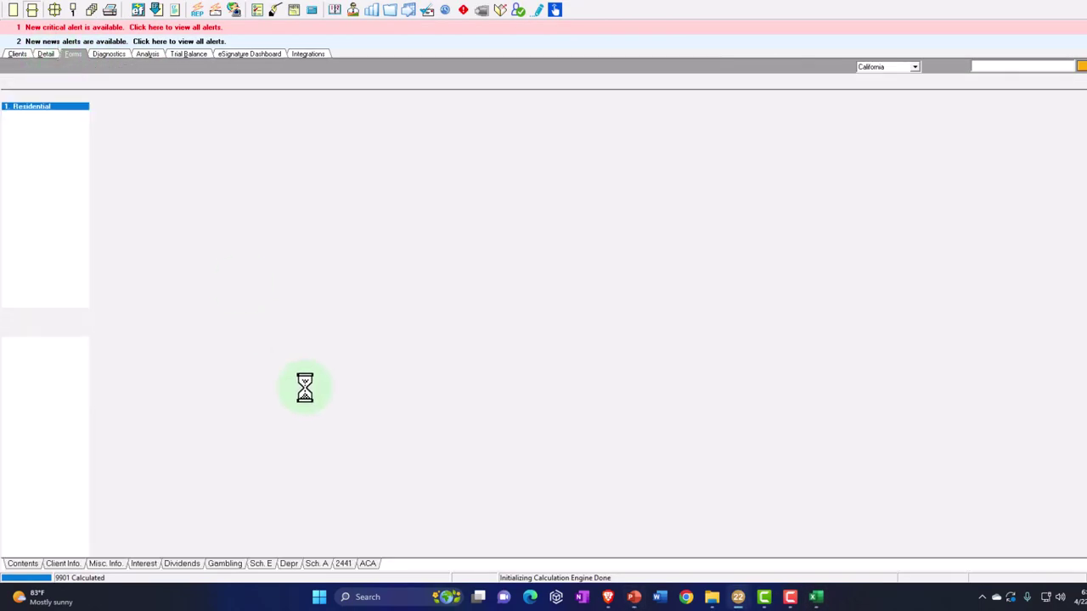
scroll(284, 518, up, 5)
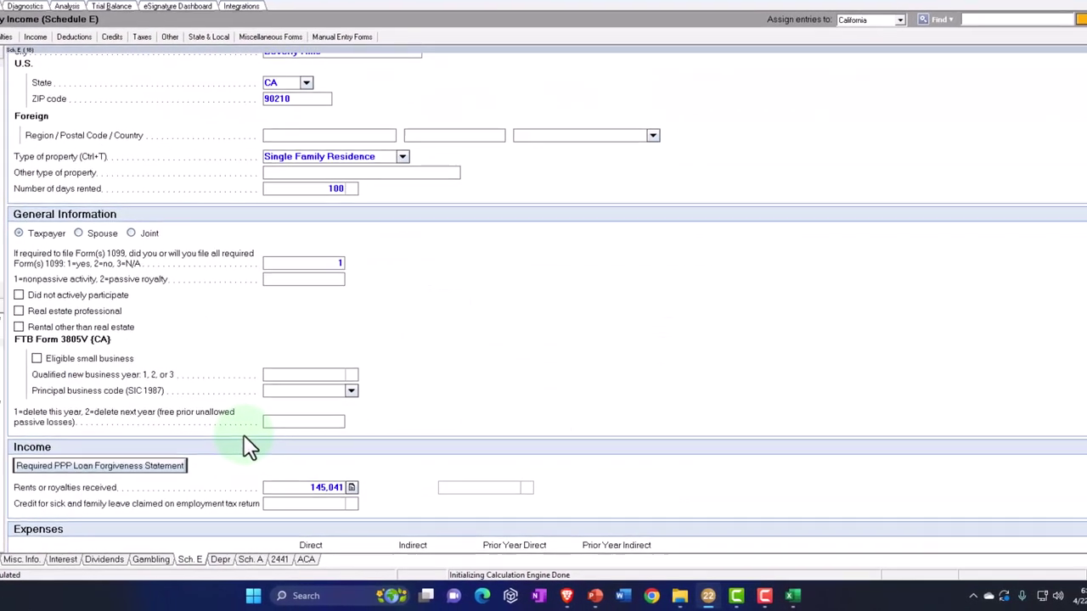
scroll(272, 413, up, 3)
click(309, 293)
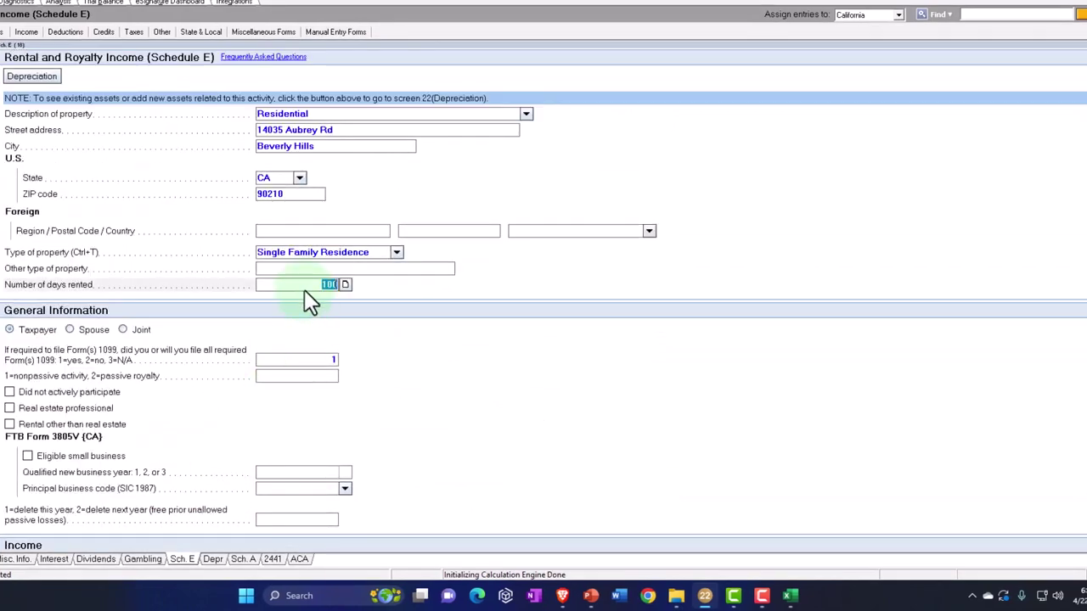
text(310)
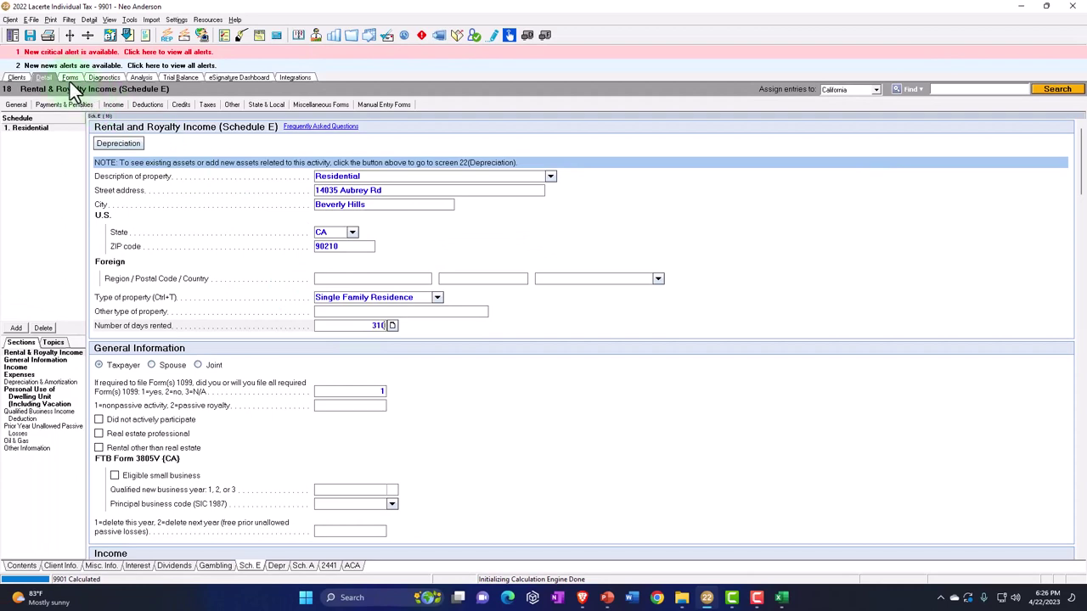
click(69, 78)
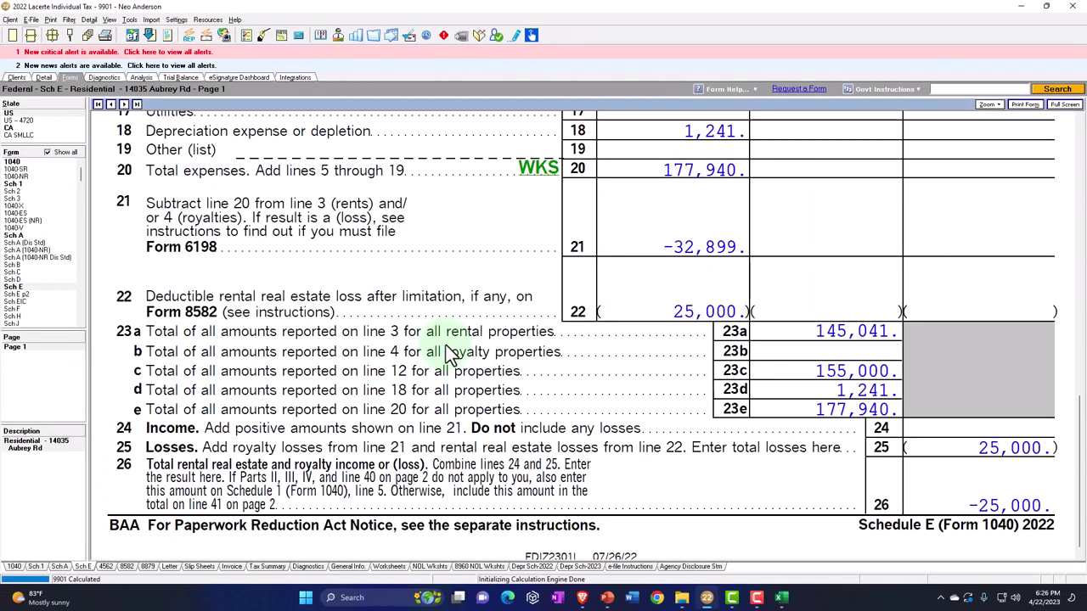
scroll(646, 400, down, 1)
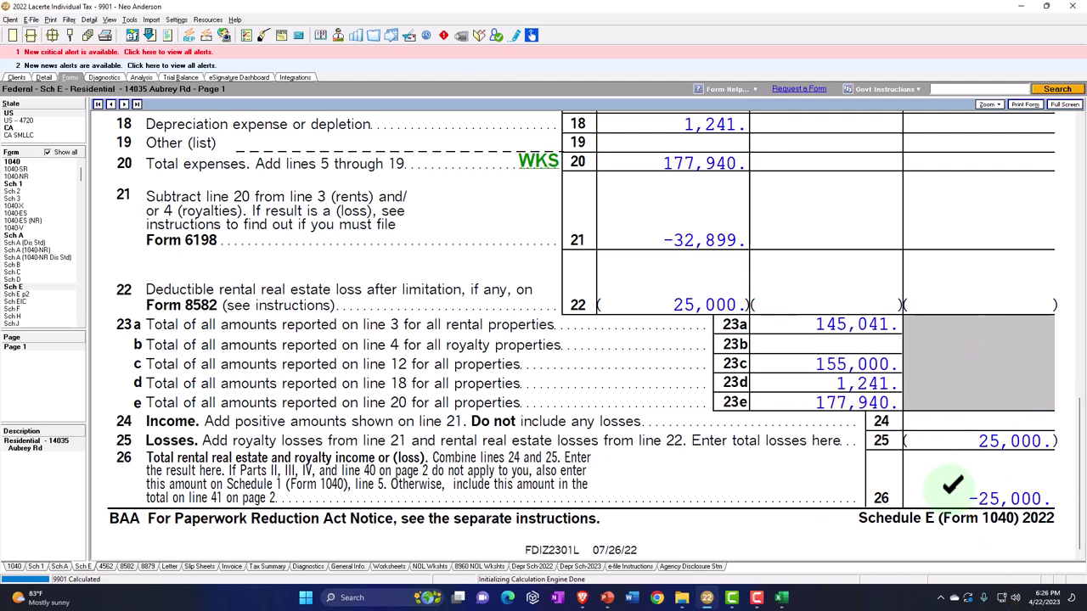
Step: Review the passive activity loss limitation on Form 8582 and the income lines on Form 1040
click(48, 153)
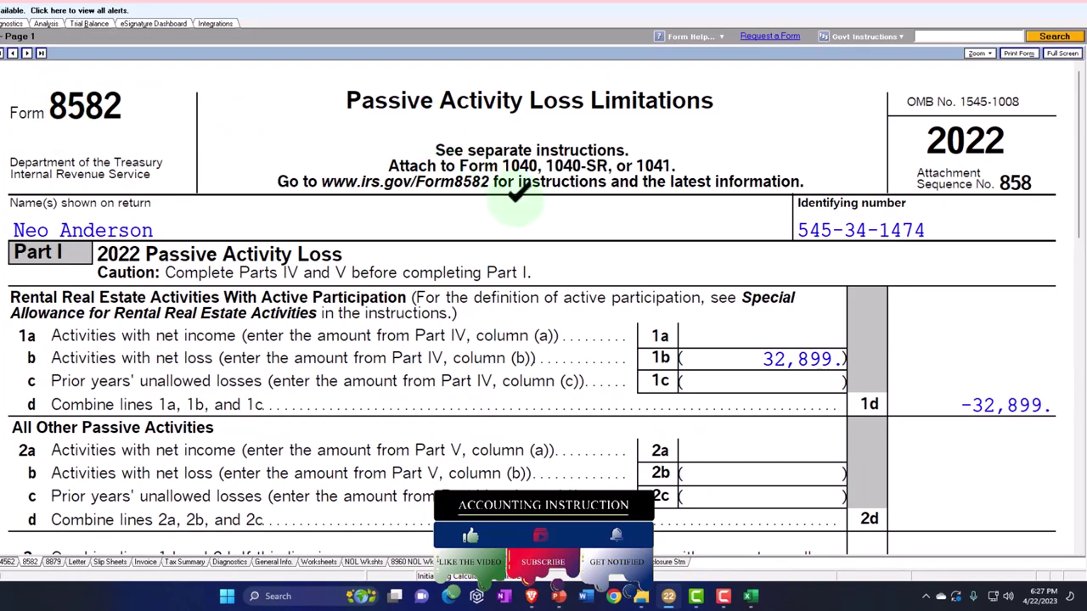
scroll(525, 203, down, 3)
scroll(957, 248, down, 9)
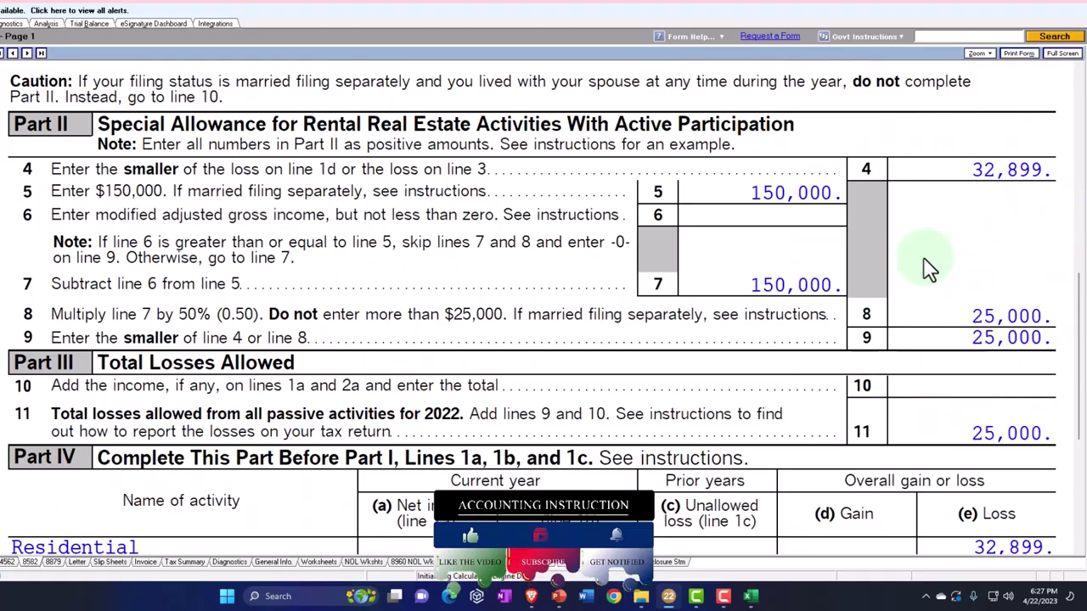
scroll(927, 265, down, 3)
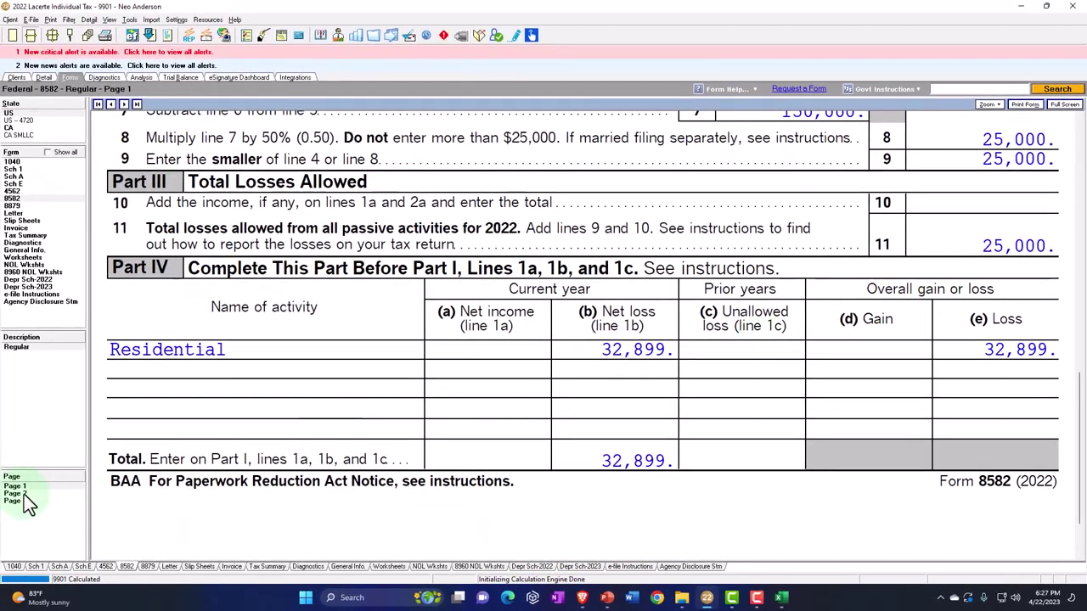
click(24, 495)
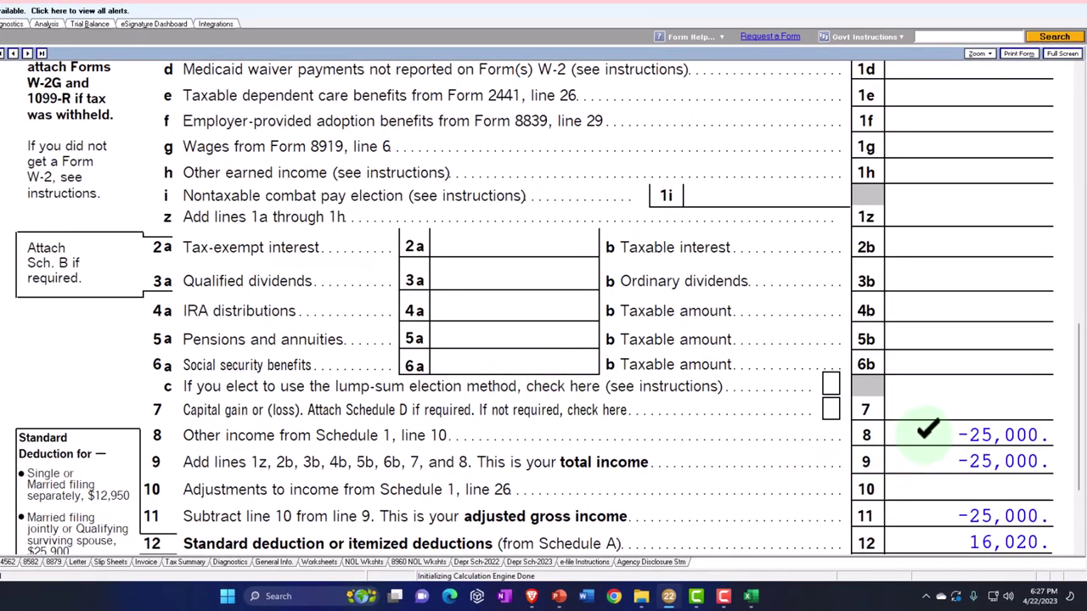
scroll(926, 430, up, 10)
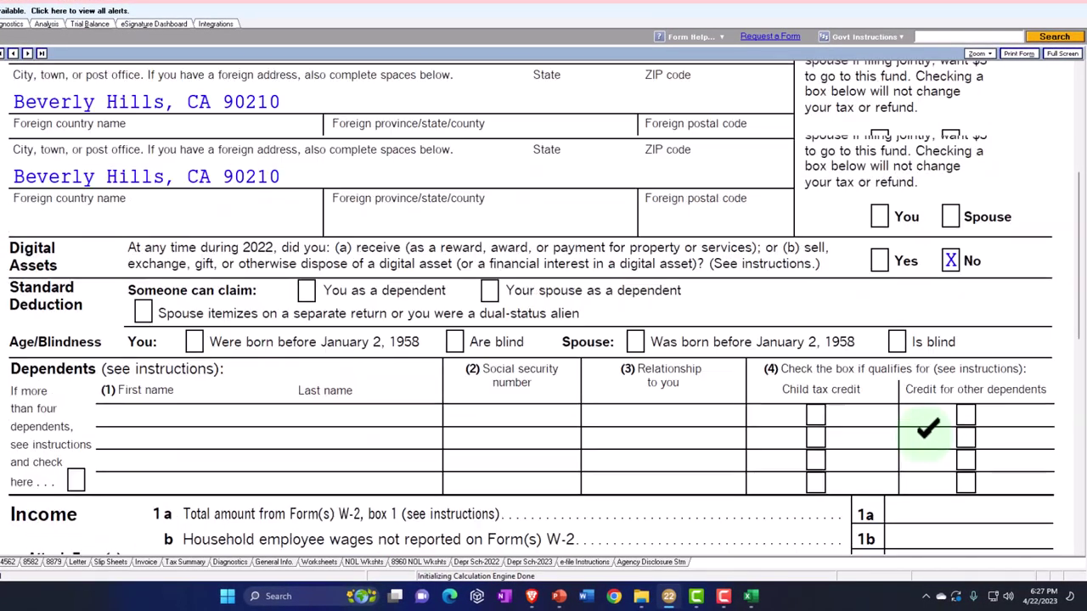
scroll(529, 368, down, 10)
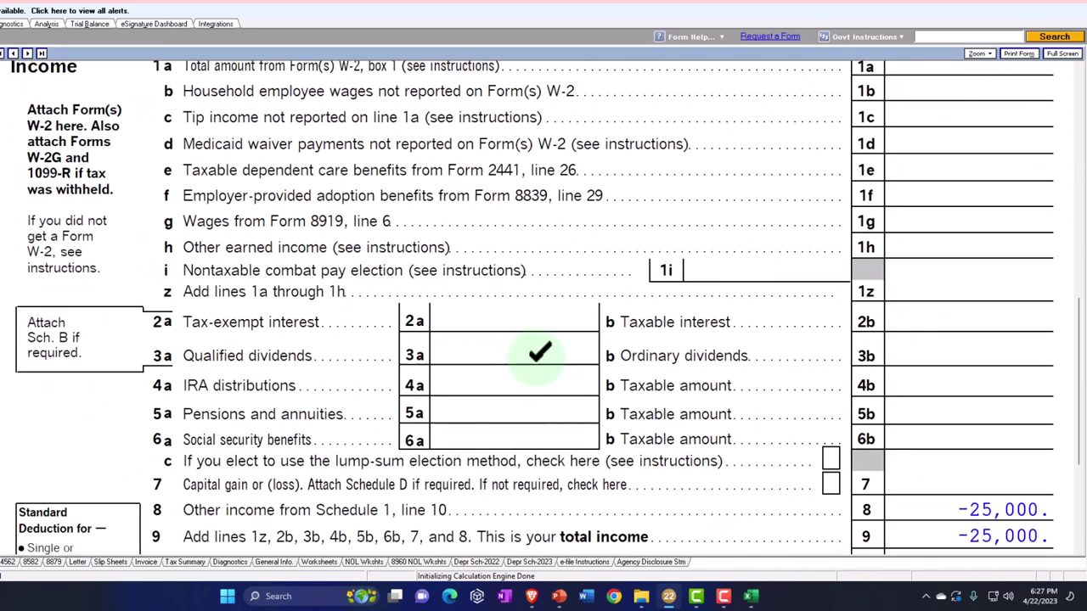
Step: Examine the wage and total income lines on Form 1040 and the net operating loss computation on the NOL worksheets
scroll(908, 140, up, 2)
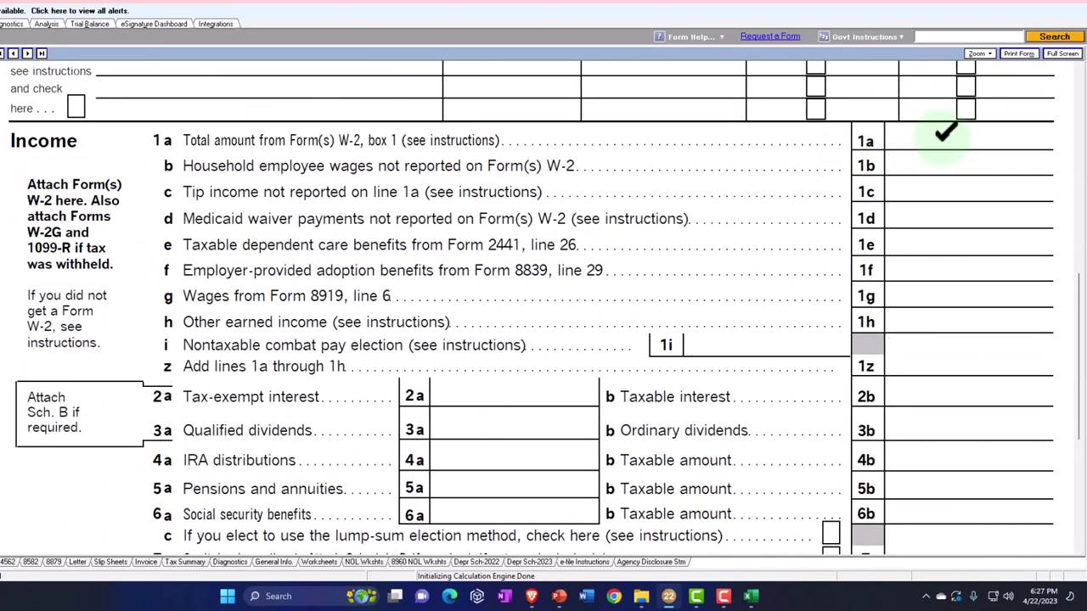
scroll(917, 221, down, 5)
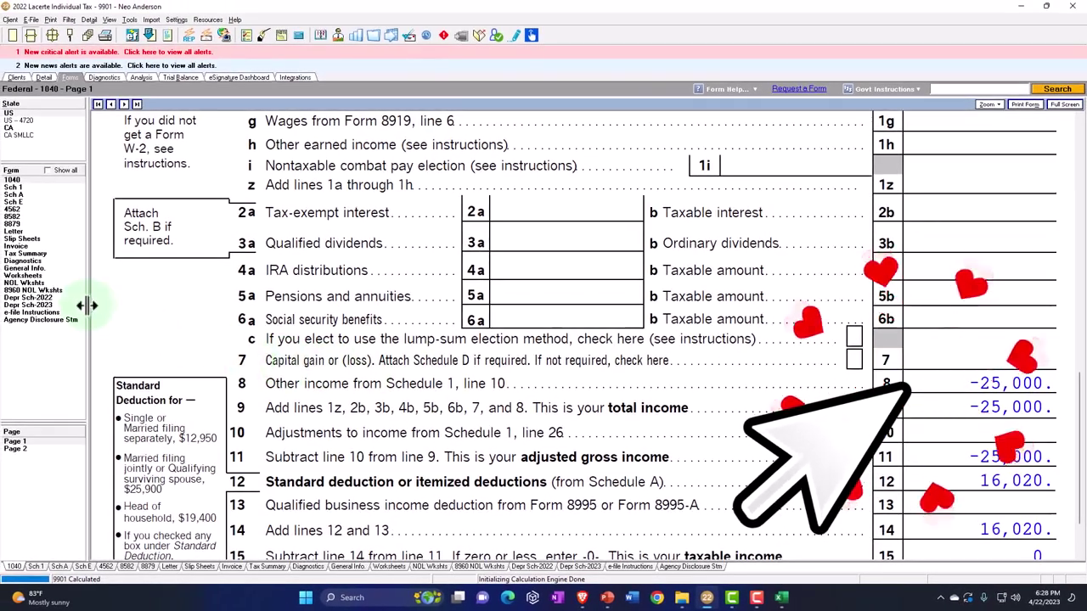
click(26, 284)
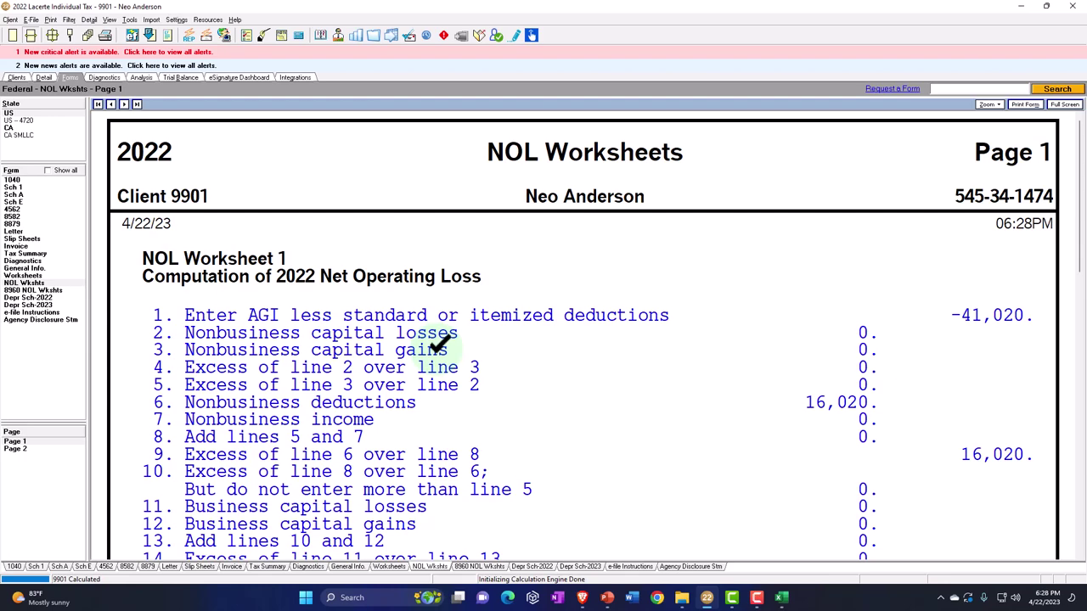
scroll(437, 344, down, 5)
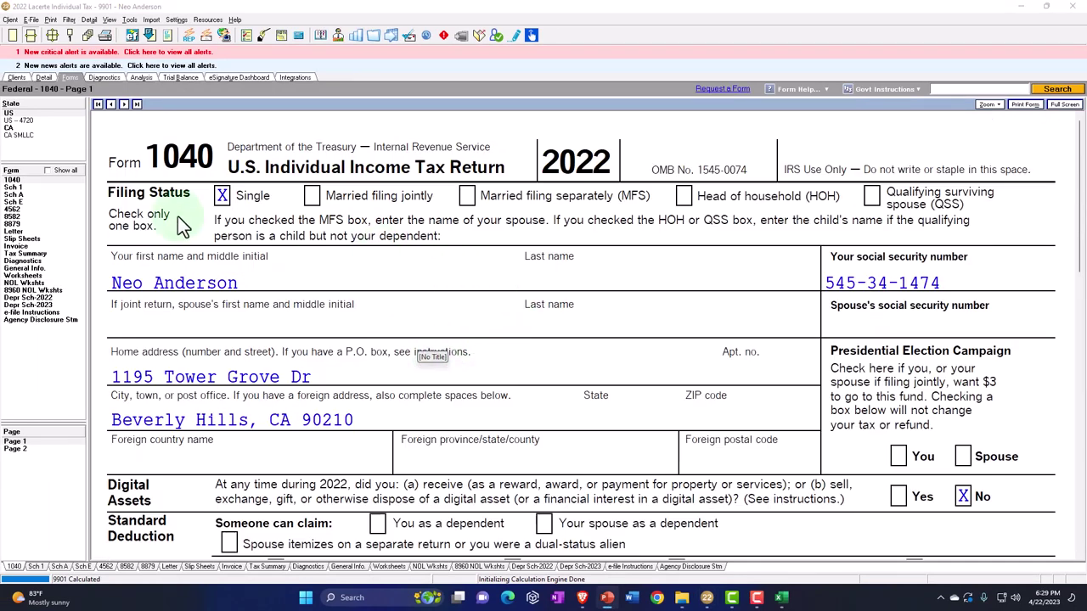
Step: Open Schedule E for the residential property and compare it with the personal and rental expense split in the Excel worksheet
click(25, 202)
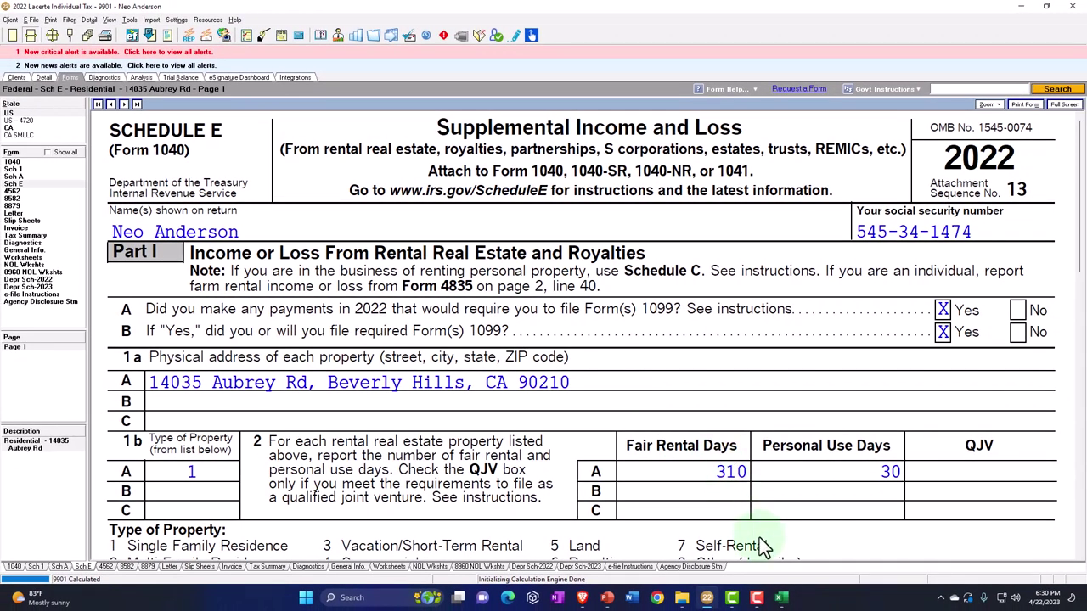
click(781, 597)
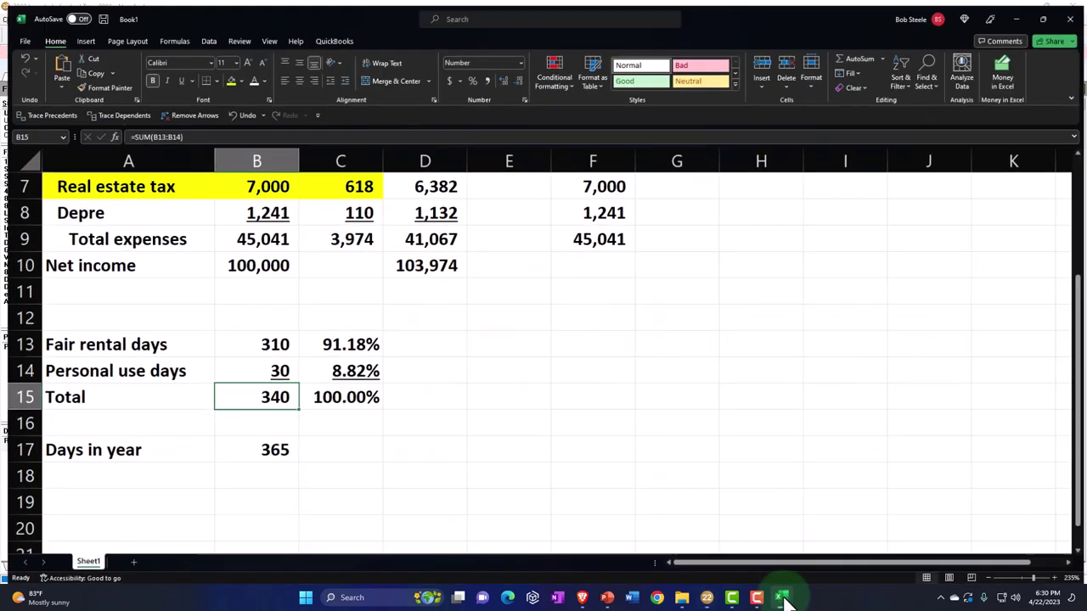
click(556, 440)
scroll(556, 440, up, 2)
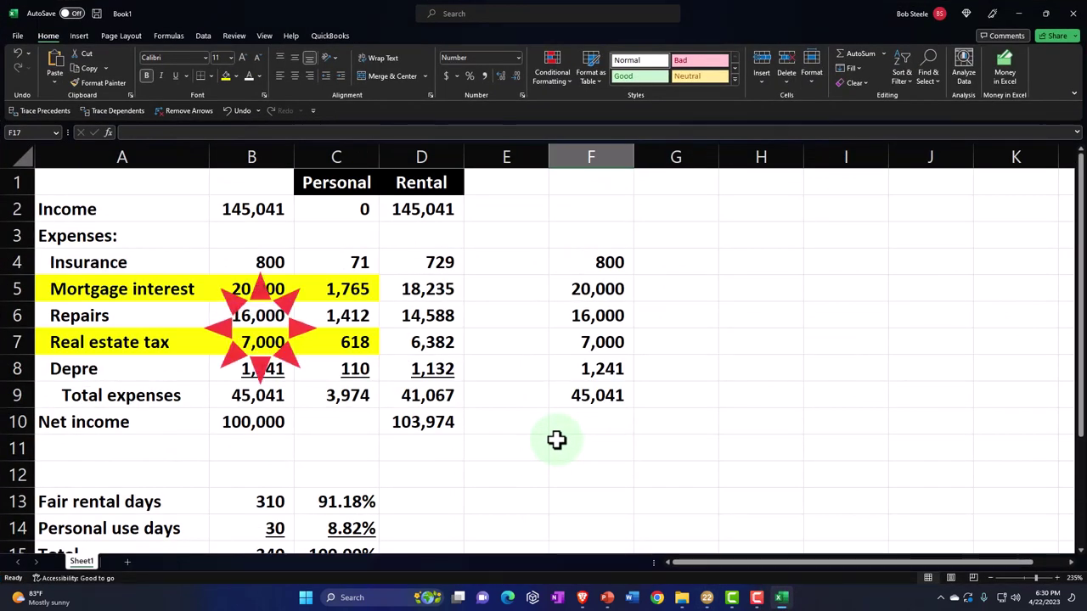
click(781, 595)
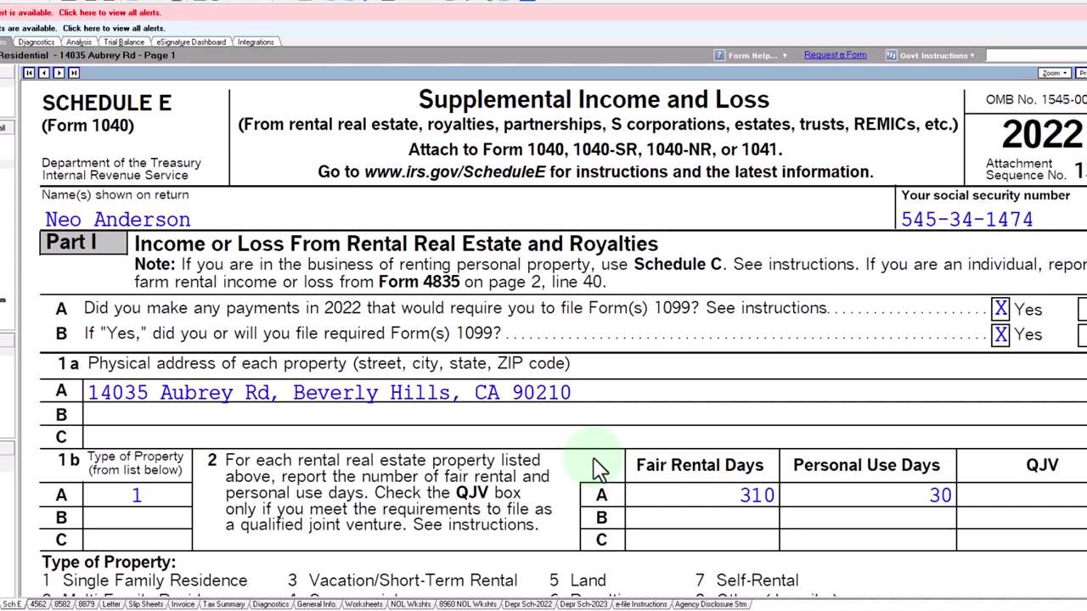
Step: Review the fair rental days, personal use days, rents received and expense lines on Schedule E in Lacerte
scroll(594, 467, down, 1)
click(652, 440)
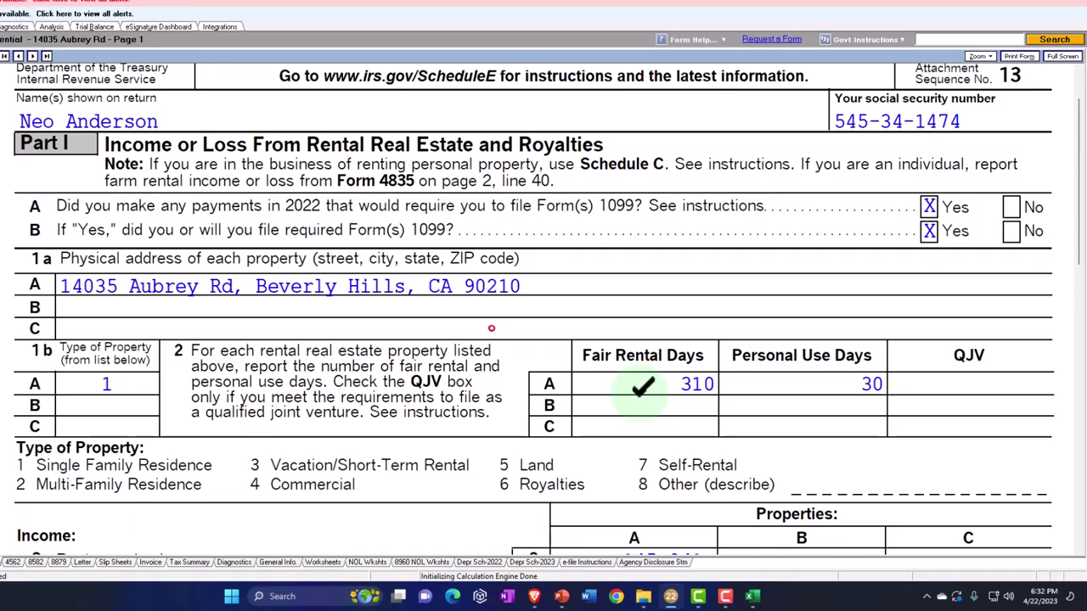
scroll(544, 339, down, 2)
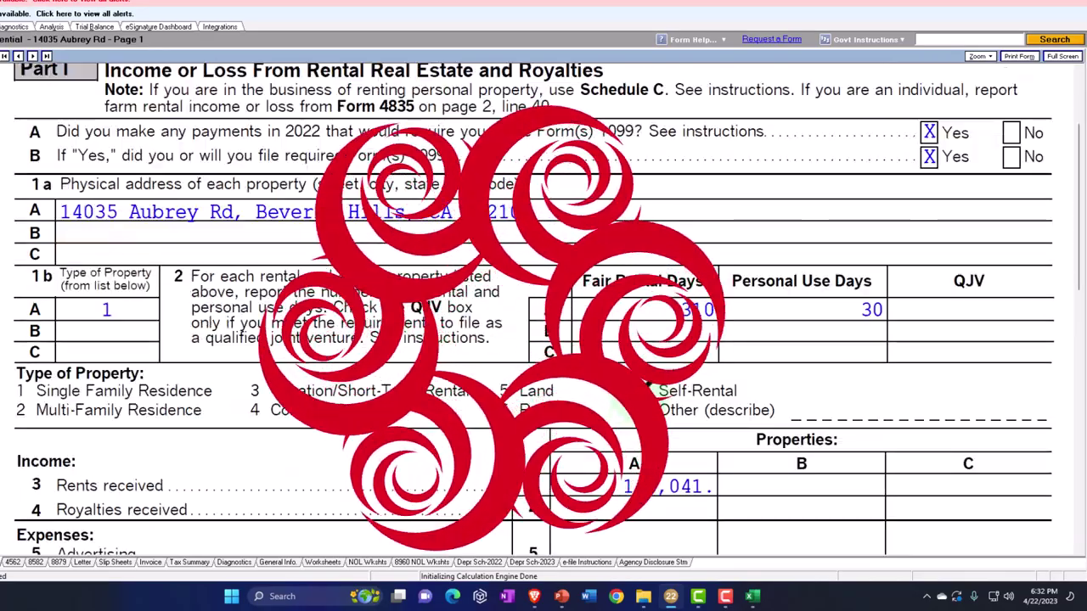
scroll(617, 374, down, 5)
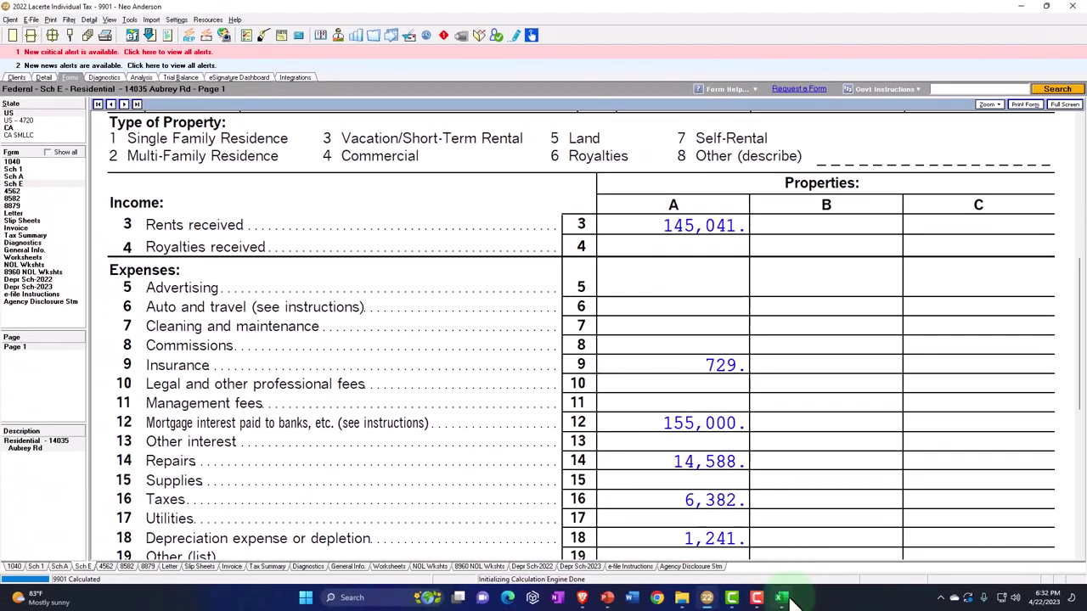
Step: Switch to the Excel worksheet and check the fair rental days and personal use days behind the allocation percentages
click(781, 599)
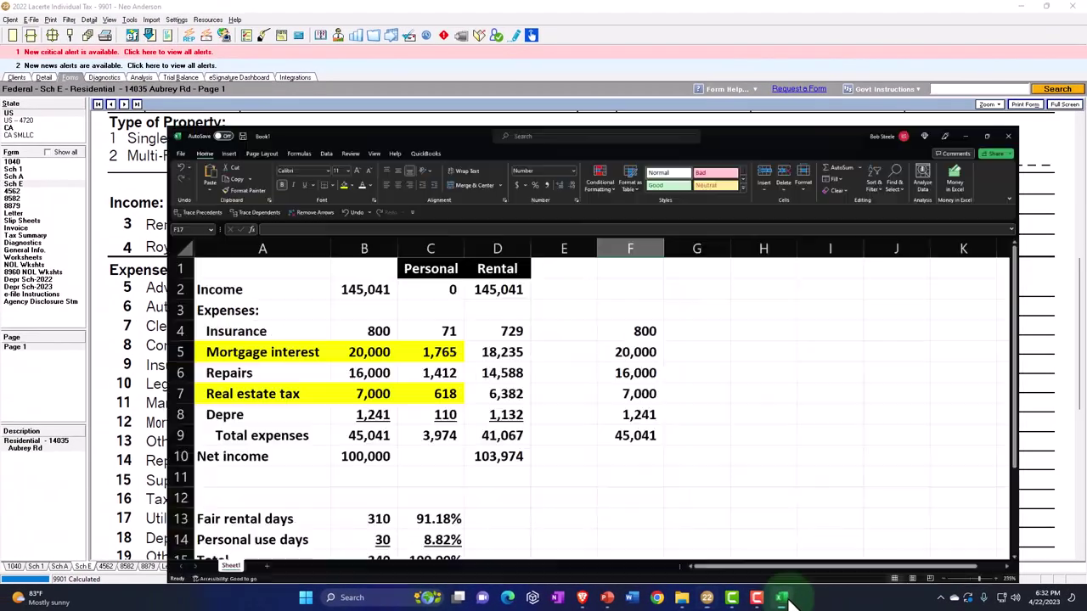
click(719, 467)
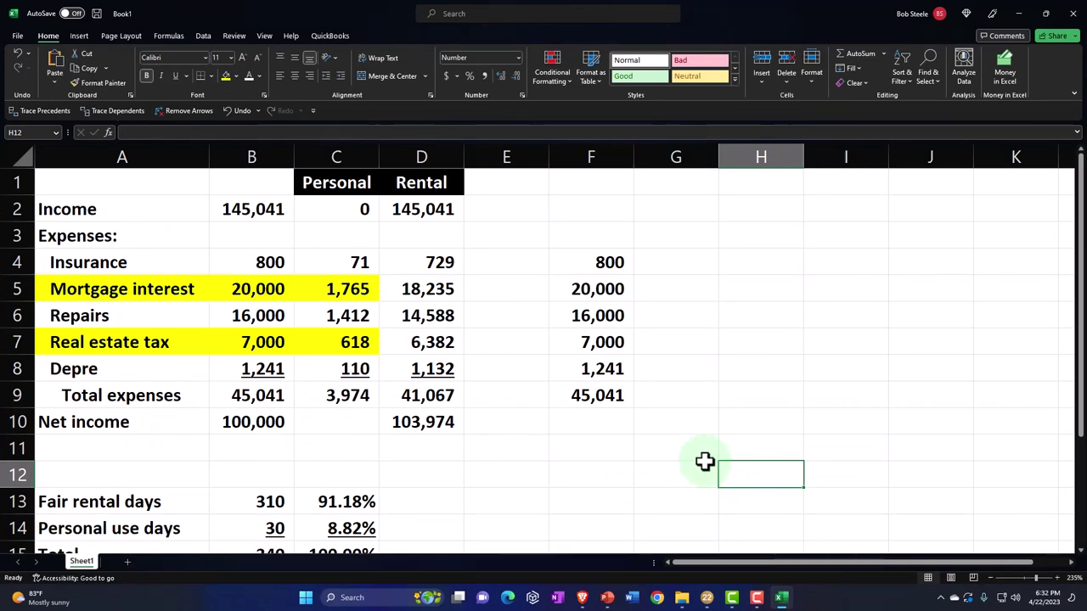
scroll(679, 450, down, 1)
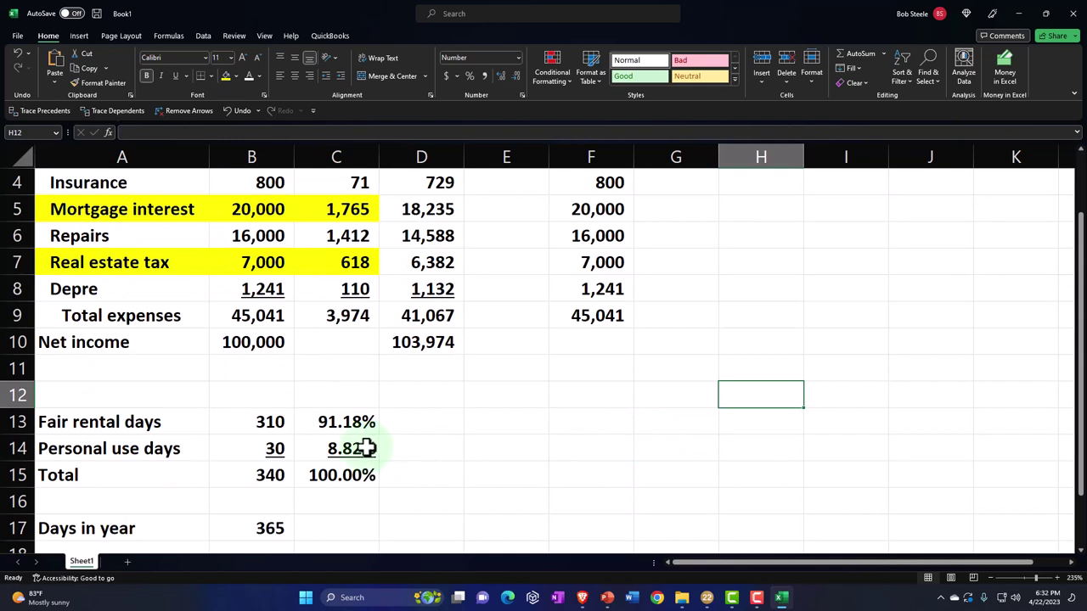
click(250, 424)
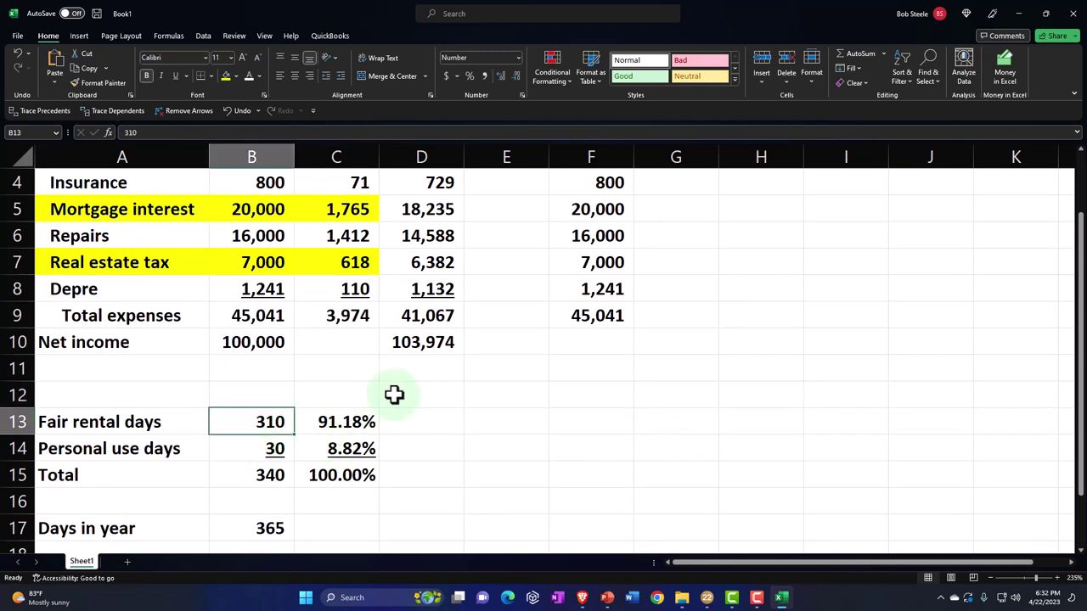
key(Down)
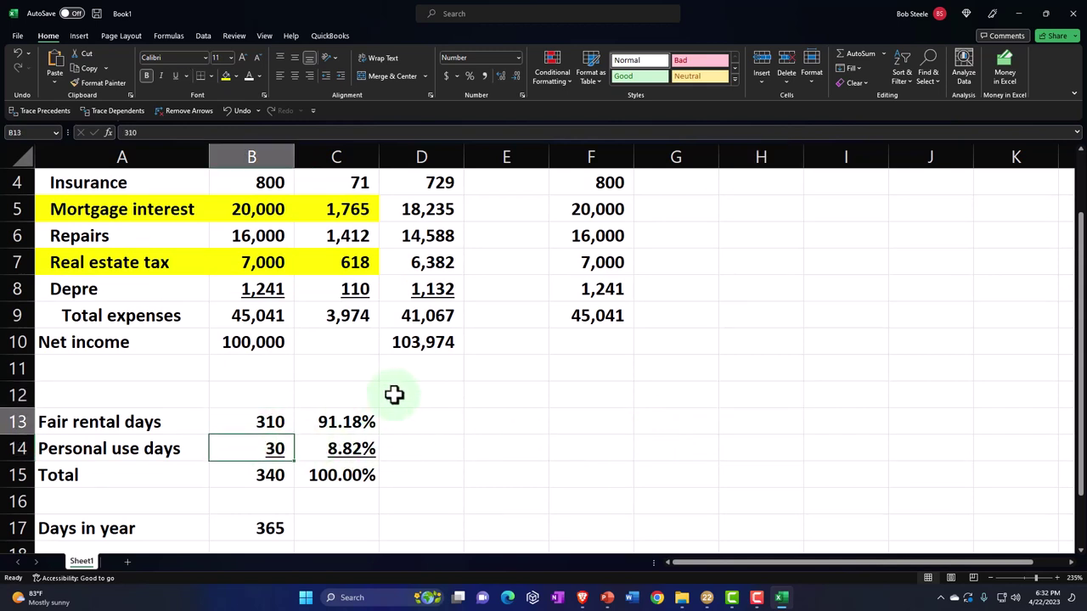
key(Up)
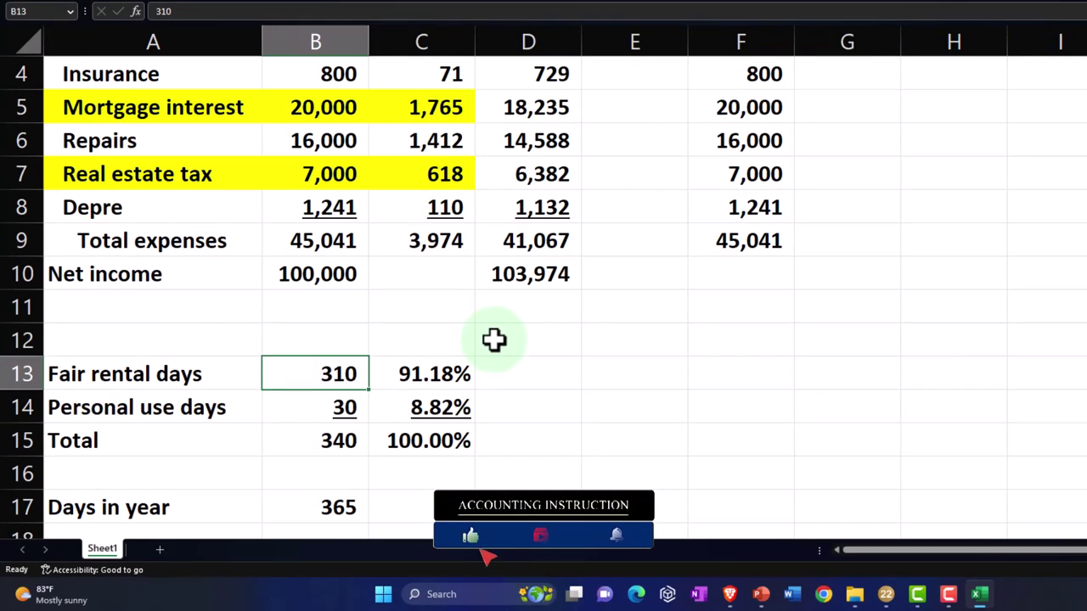
Step: Check the personal-share formulas from insurance down to depreciation in the worksheet, and return to Schedule E in Lacerte
click(426, 77)
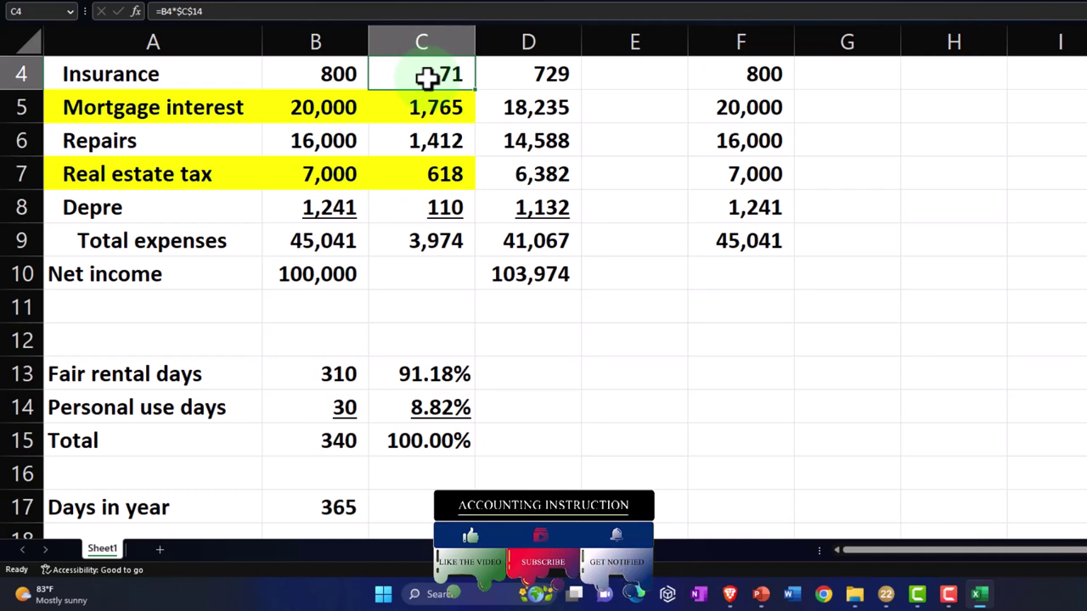
key(Down)
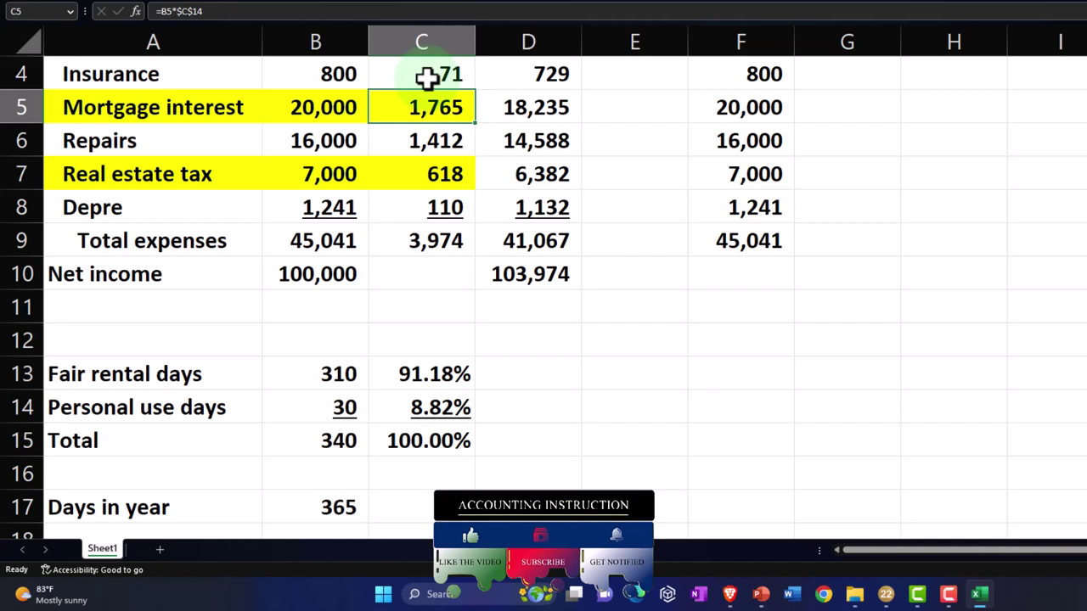
key(Down)
key(Down)
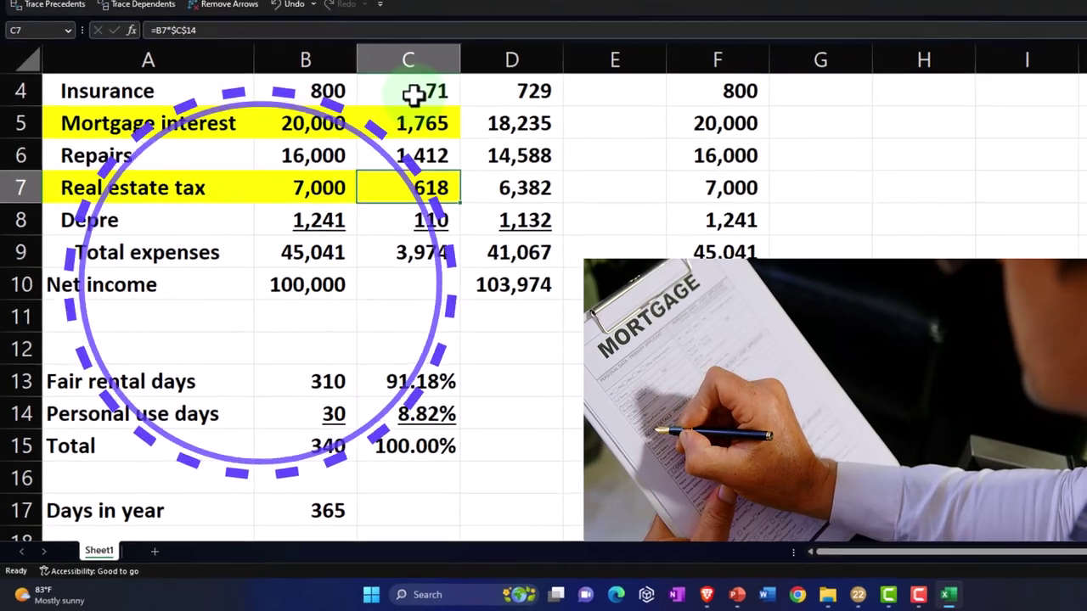
key(Down)
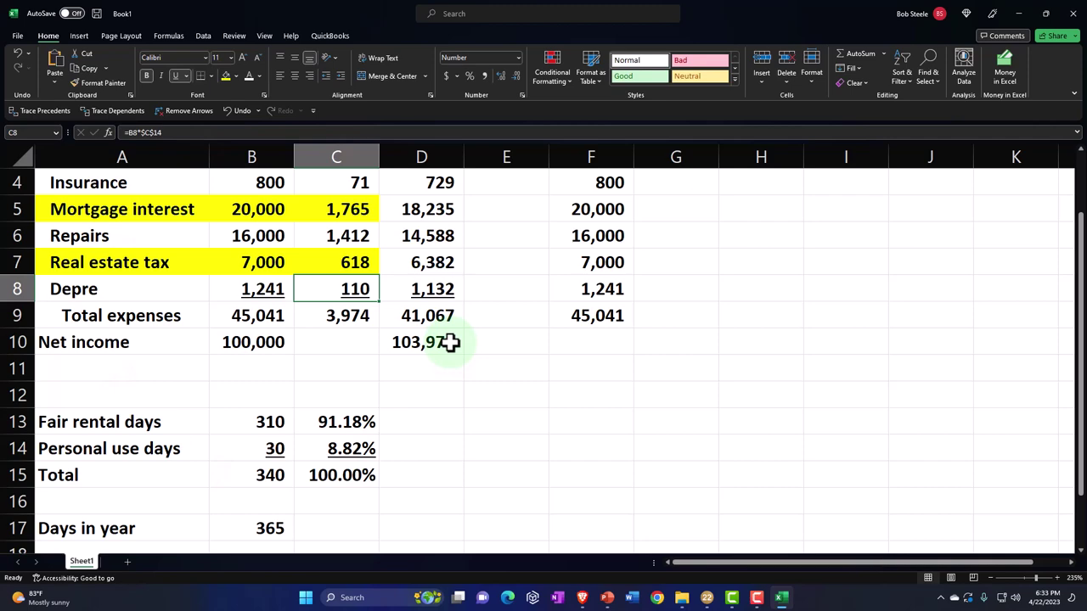
click(1020, 16)
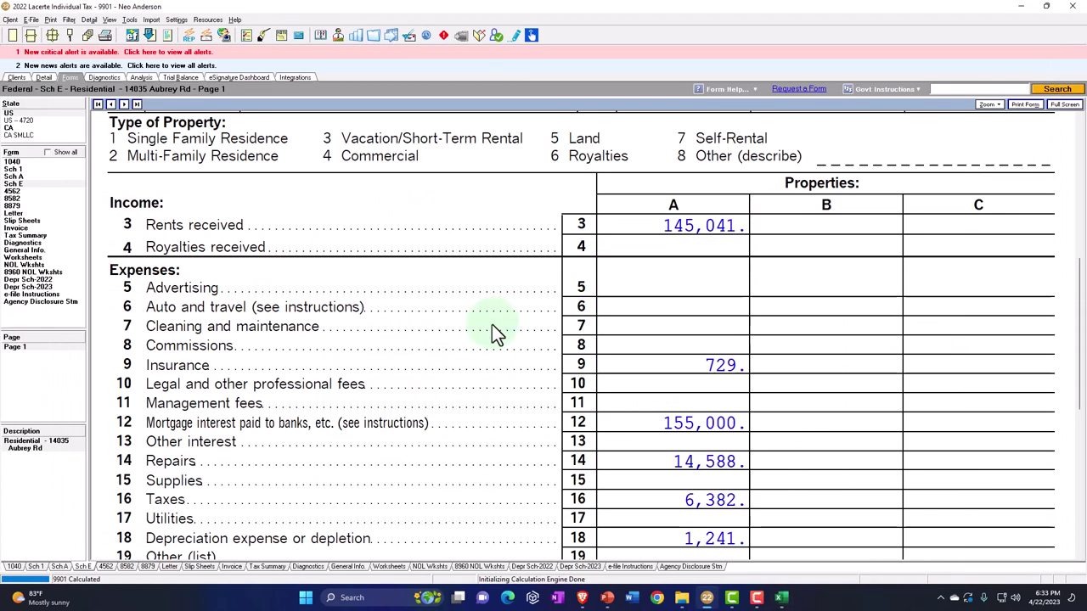